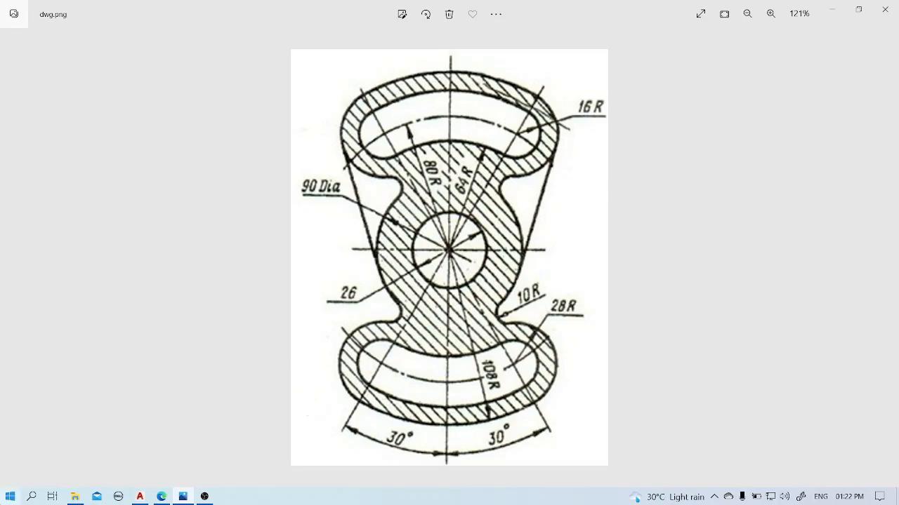
Switch to AutoCAD and start a new blank drawing.
left_click(140, 497)
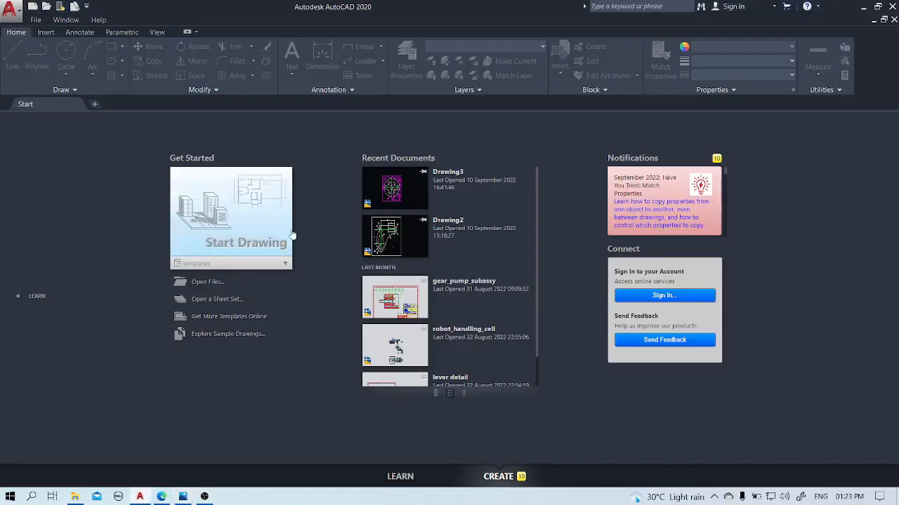
left_click(237, 218)
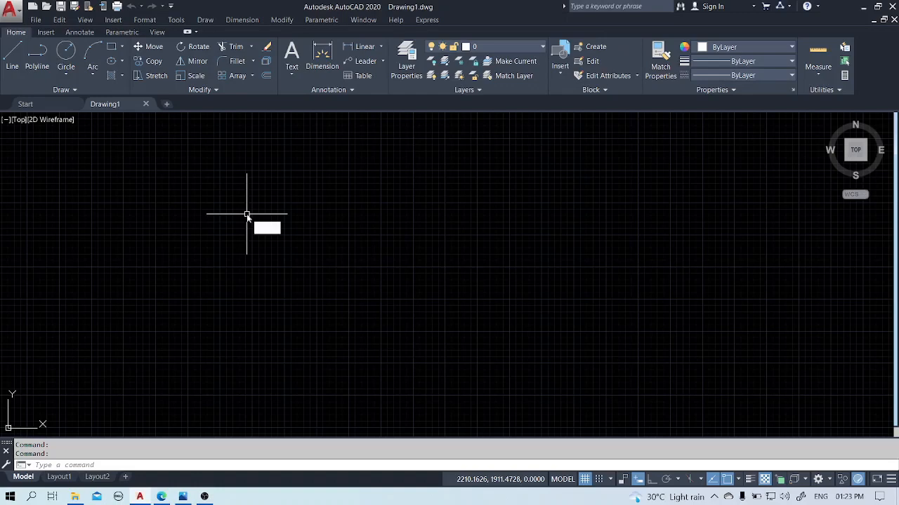
type("z")
key("Return")
type("c")
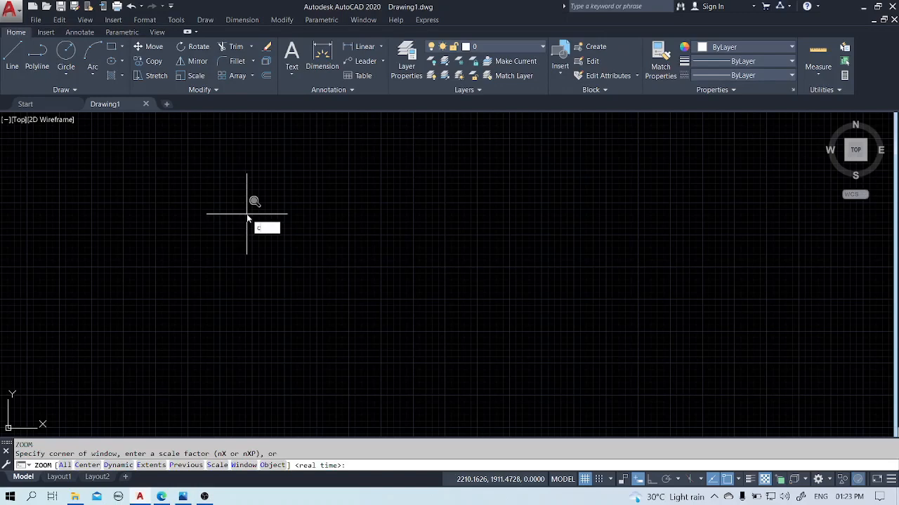
key("Escape")
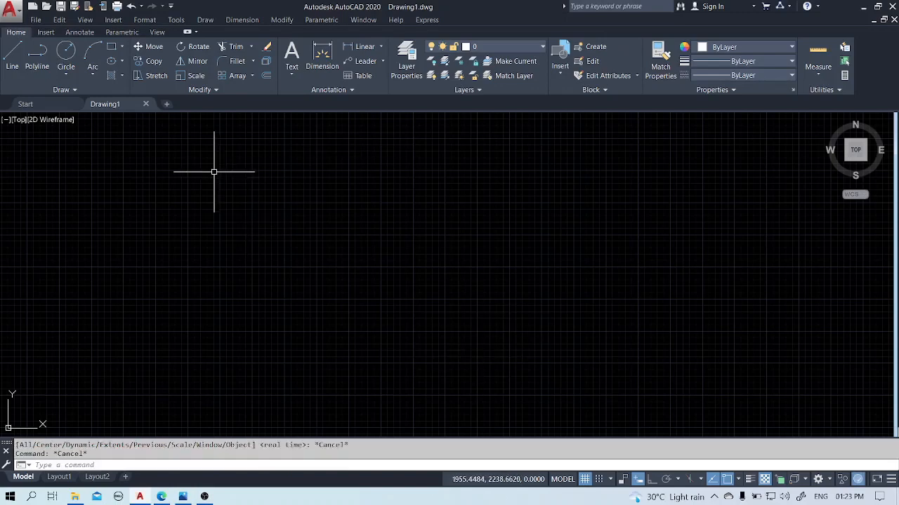
Check the length, angle and insertion scale settings of the drawing units and accept them as they are.
type("un")
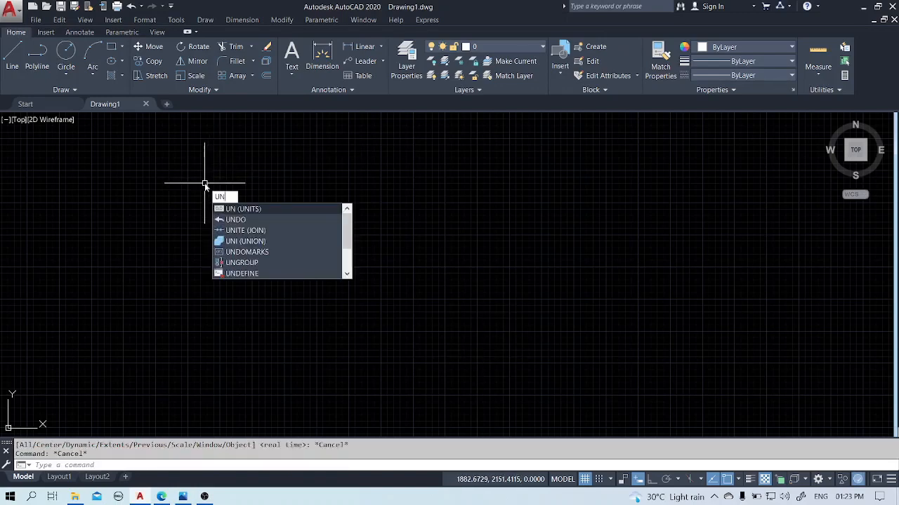
key("Return")
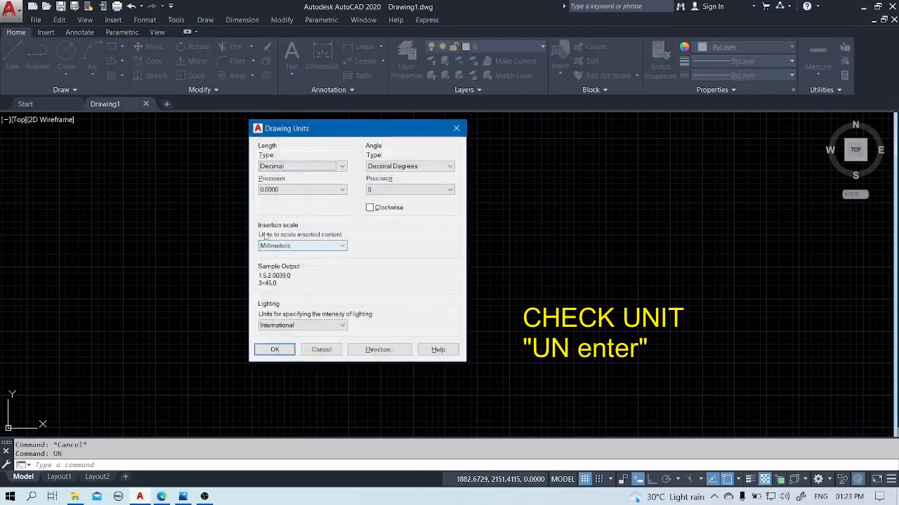
left_click(285, 349)
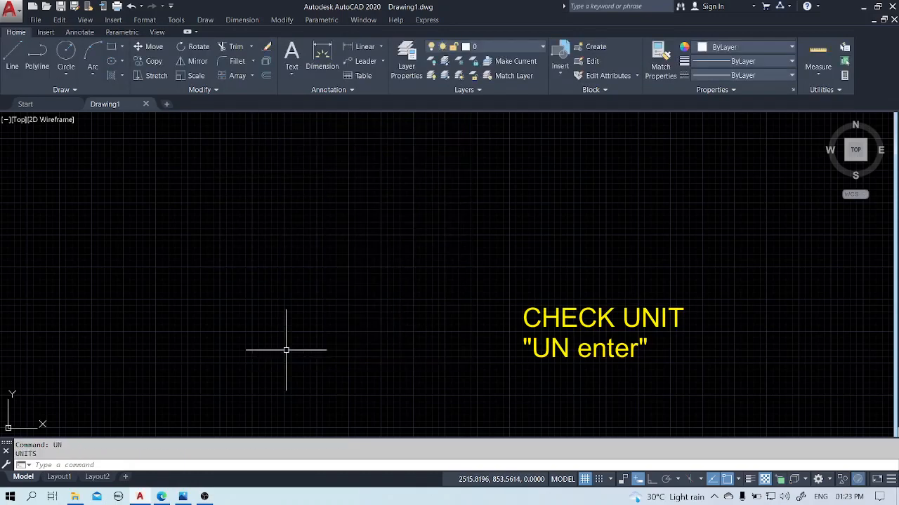
Zoom the view about a picked center point in the empty drawing area with a height of 300.
type("z")
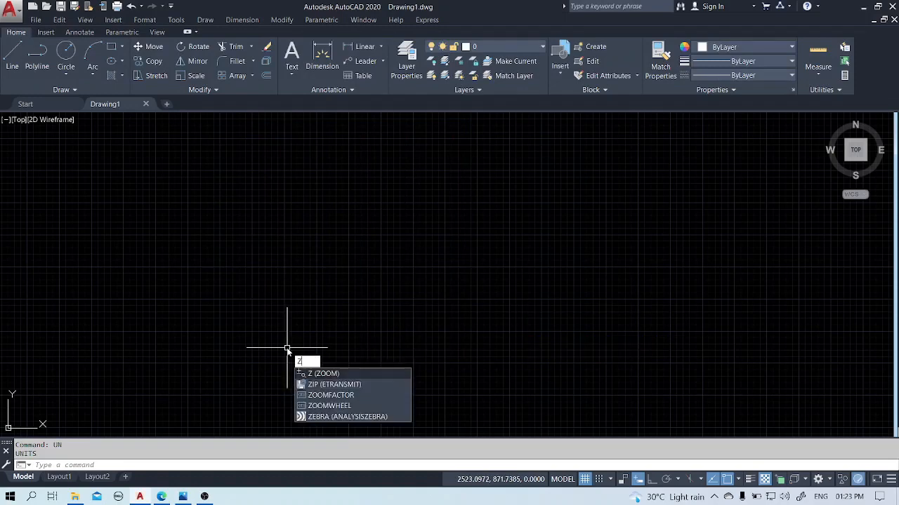
key("Return")
type("c")
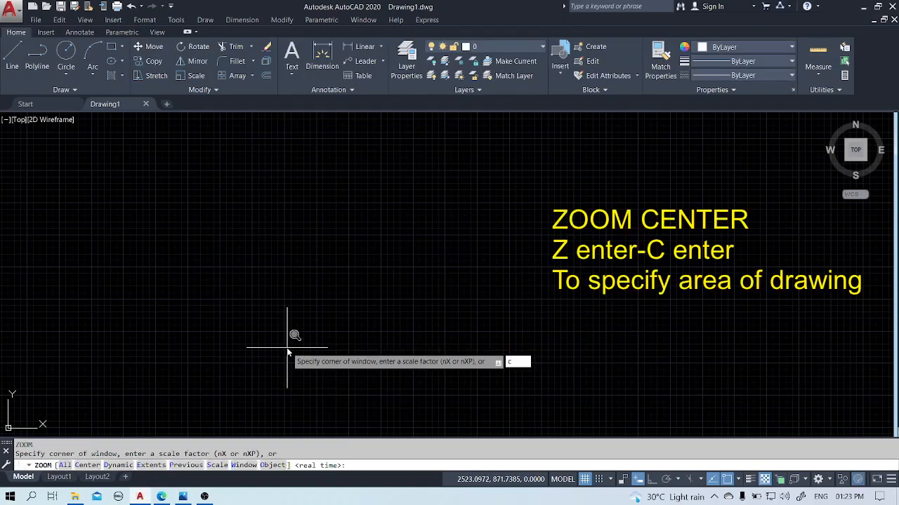
key("Return")
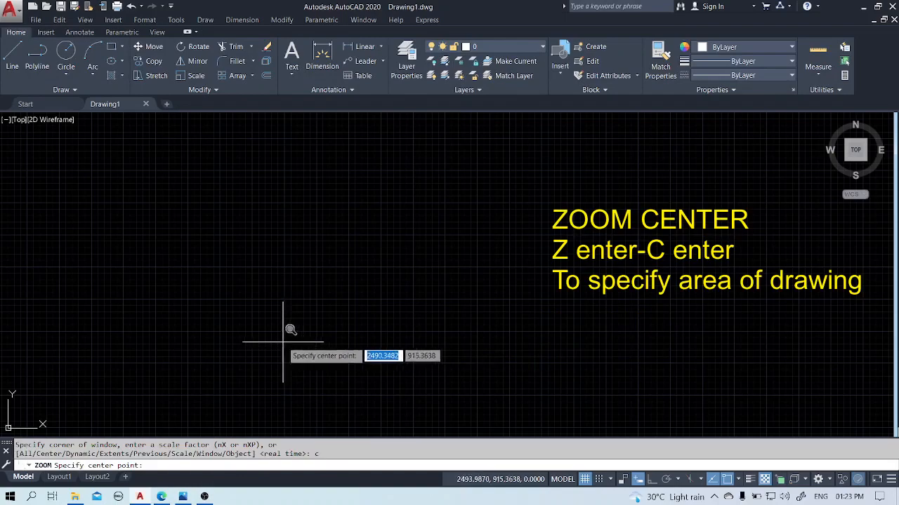
left_click(266, 333)
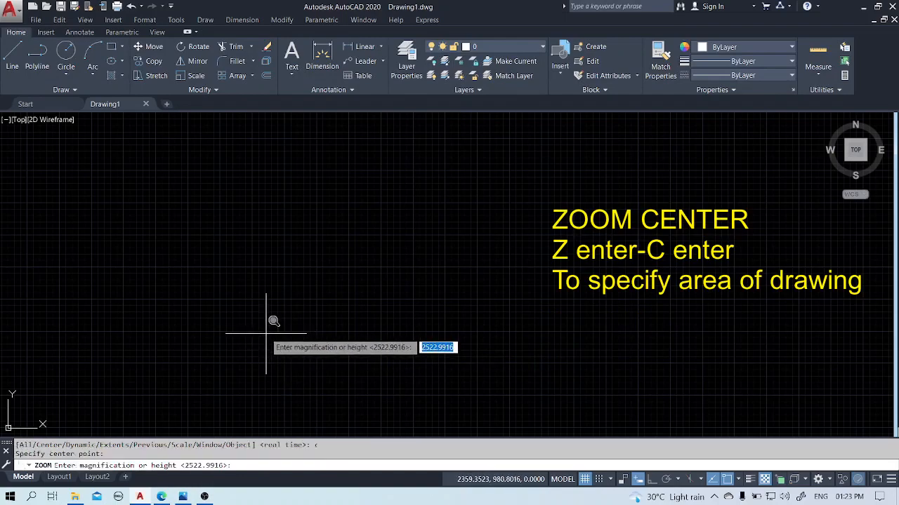
type("1000")
key("Return")
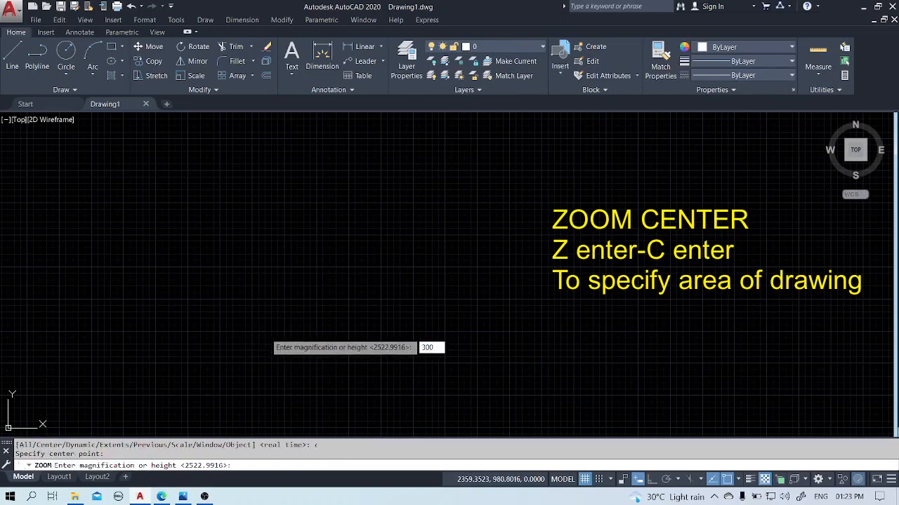
type("300")
key("Return")
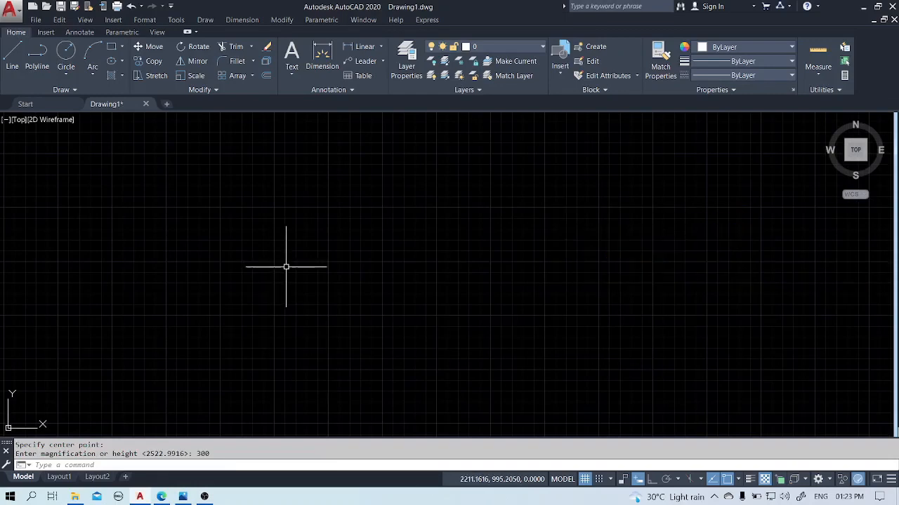
Create a new layer named center and set its color to green.
type("LA")
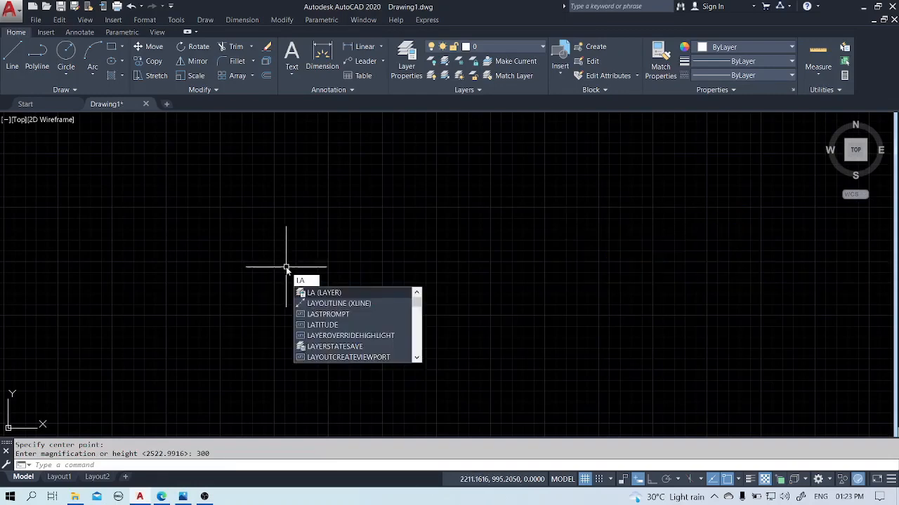
key("Return")
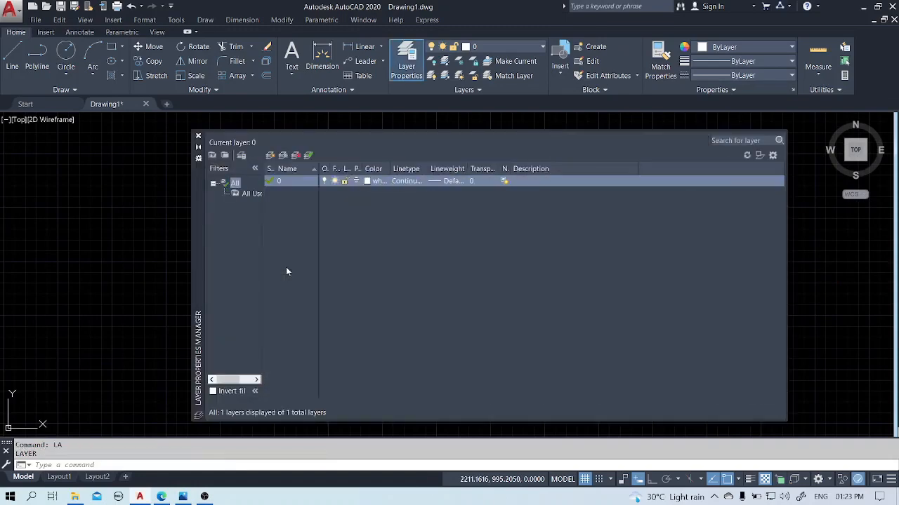
left_click(271, 156)
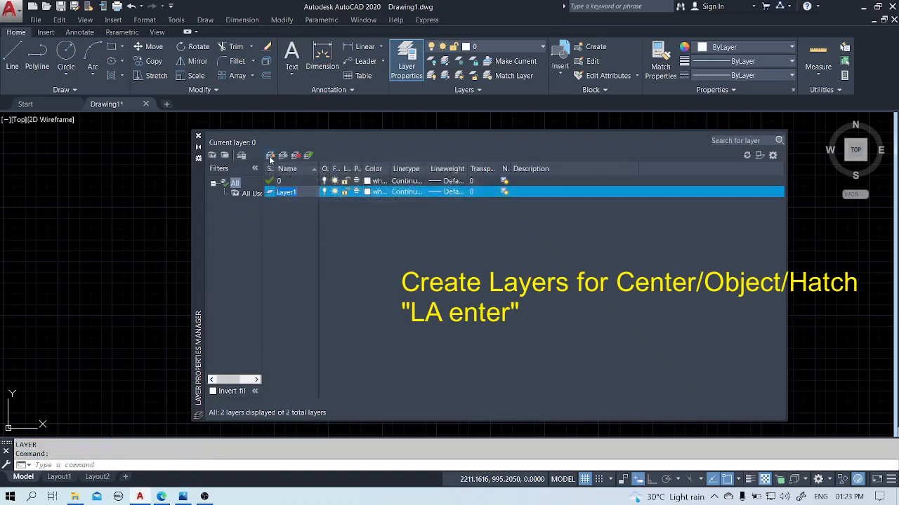
type("center")
left_click(365, 193)
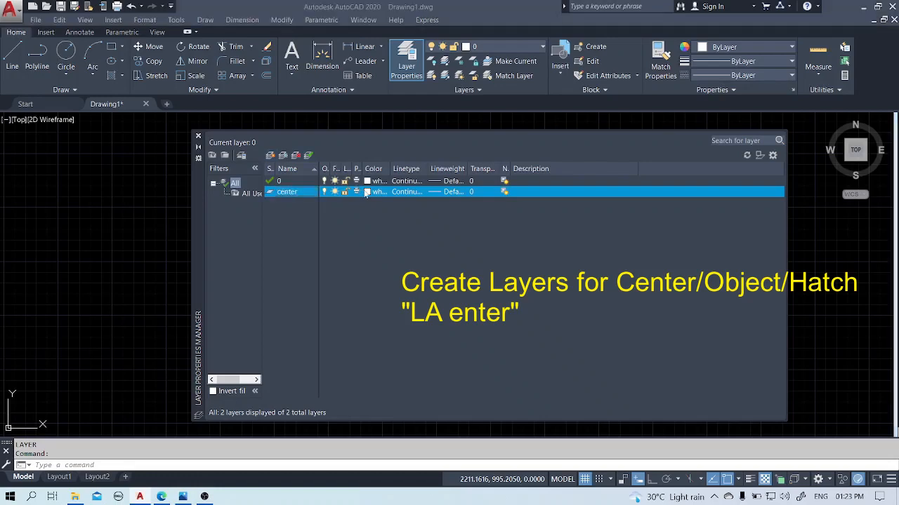
left_click(374, 273)
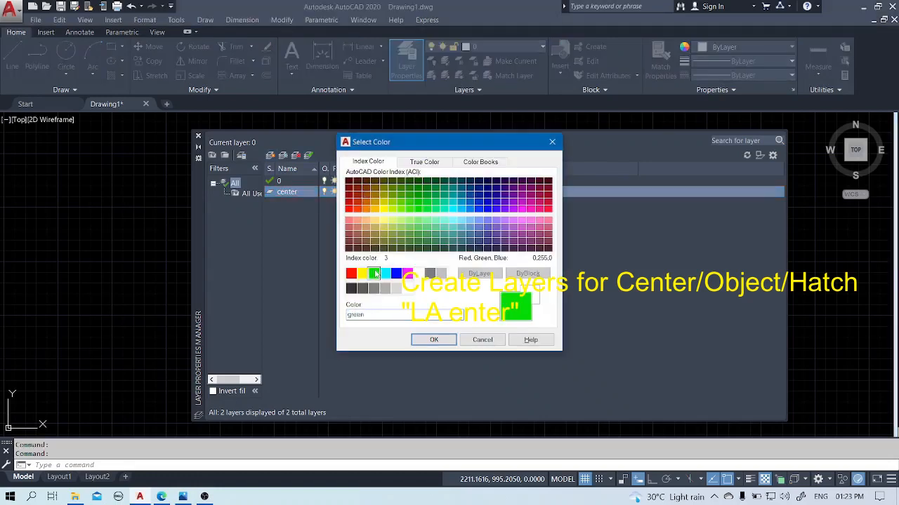
left_click(433, 340)
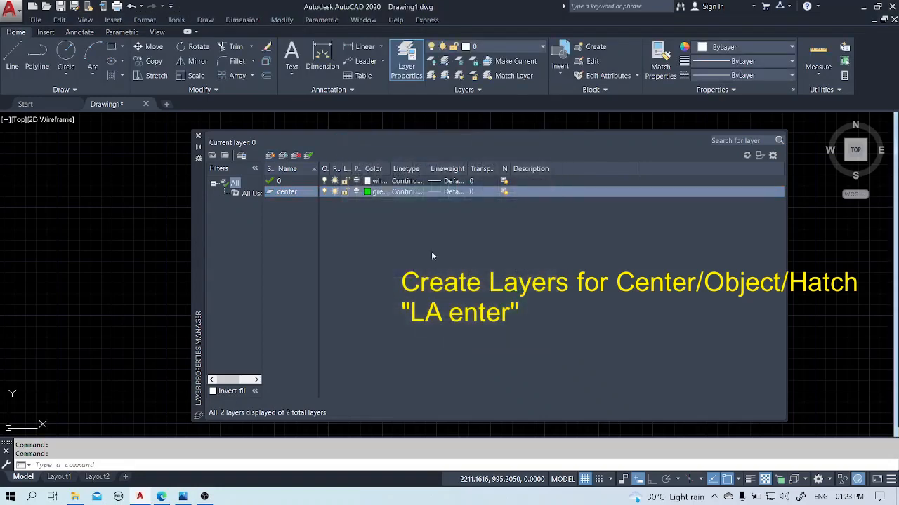
Load the CENTER linetype from acadiso.lin and assign it to the center layer.
left_click(410, 193)
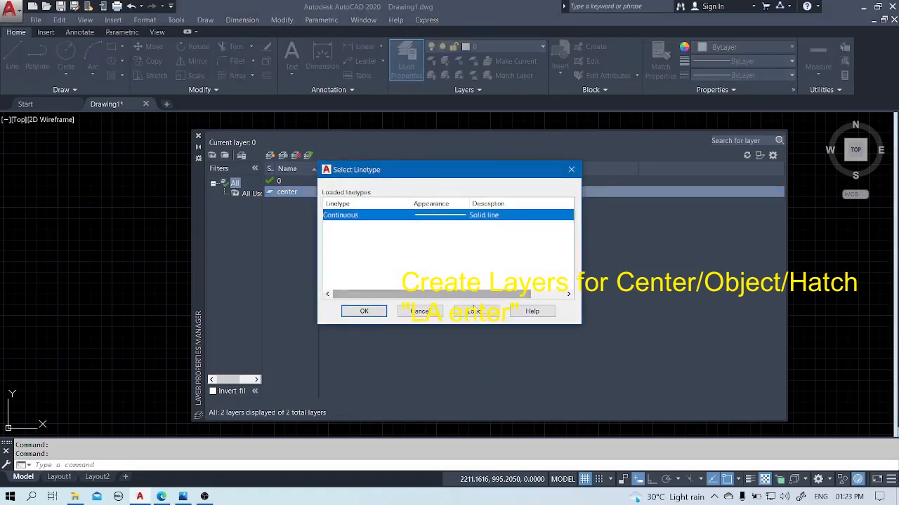
left_click(473, 311)
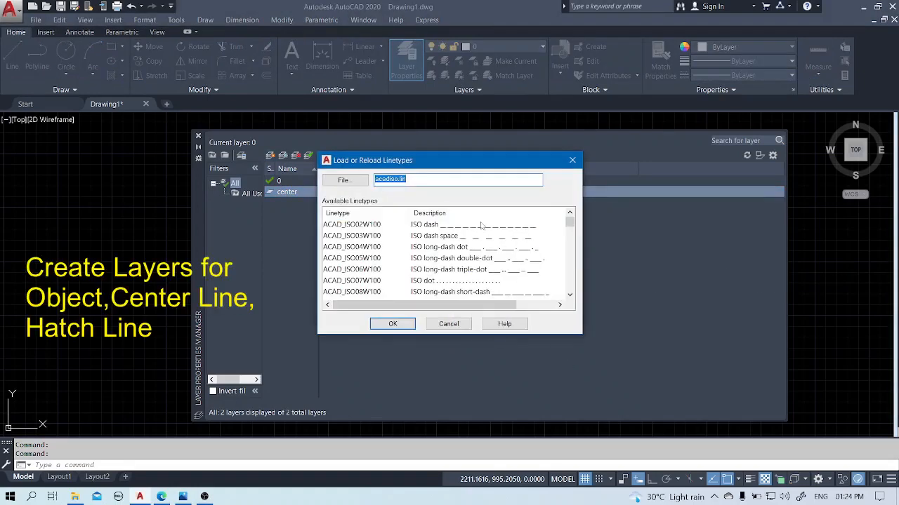
scroll(421, 266, "down", 4)
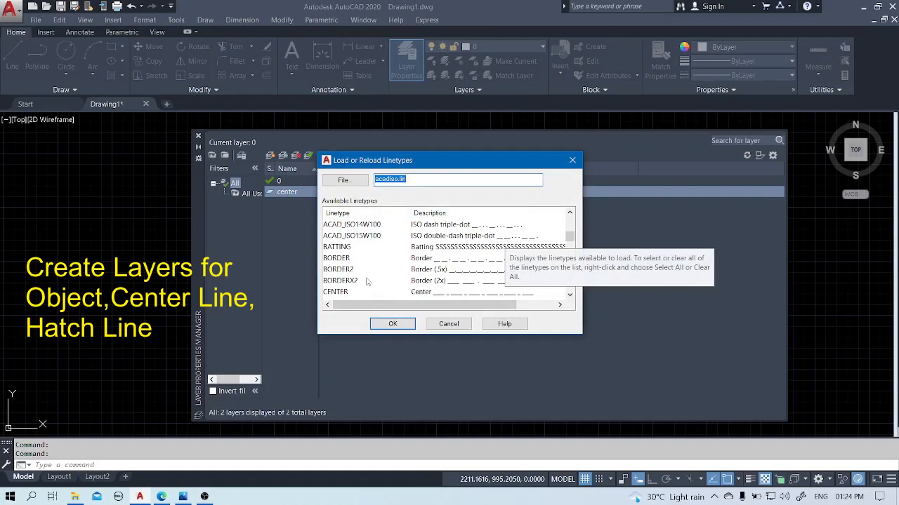
scroll(335, 291, "down", 1)
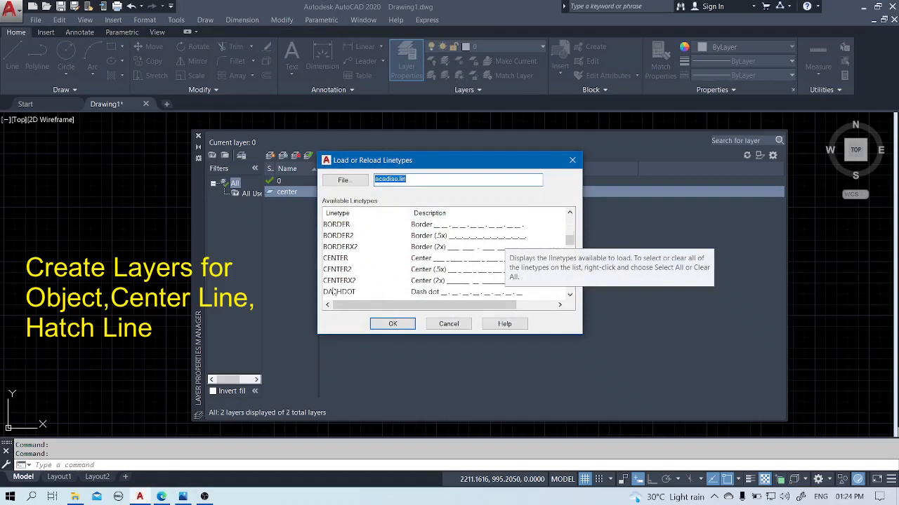
left_click(335, 258)
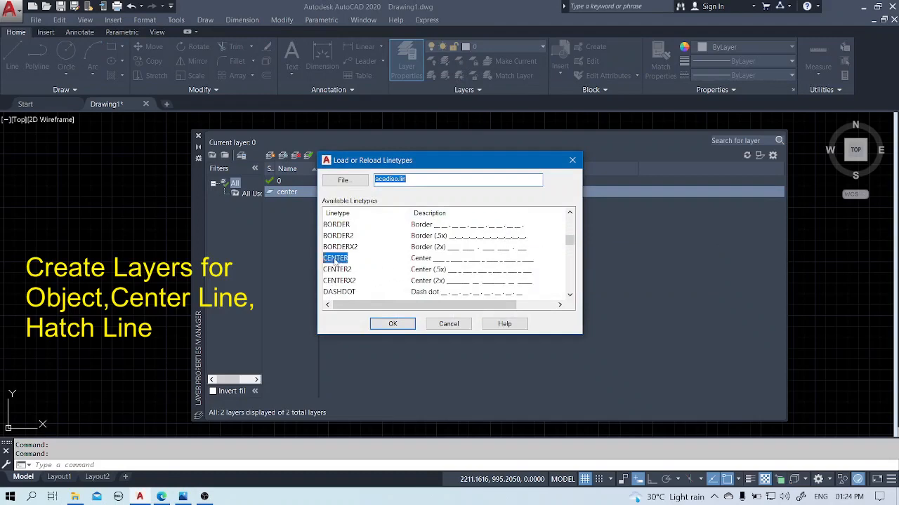
left_click(395, 324)
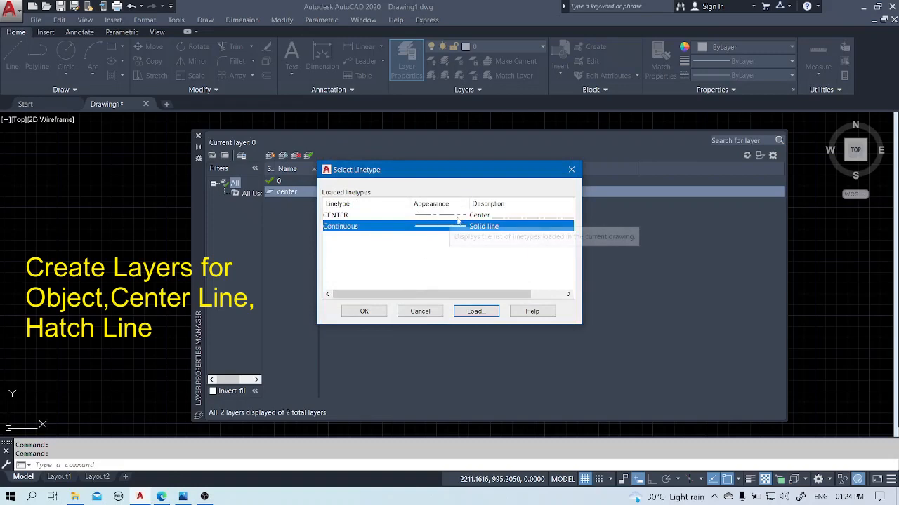
left_click(457, 215)
left_click(364, 311)
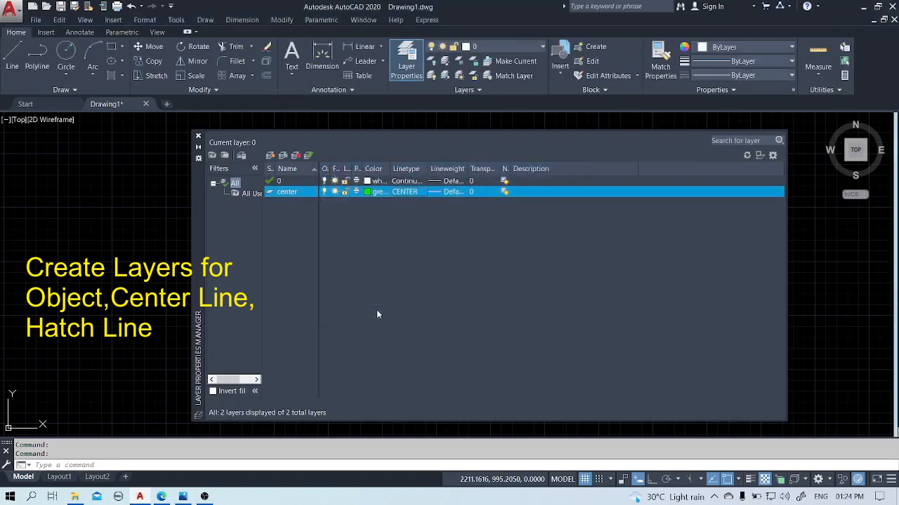
Create a new layer named object with white color and the Continuous linetype.
left_click(271, 155)
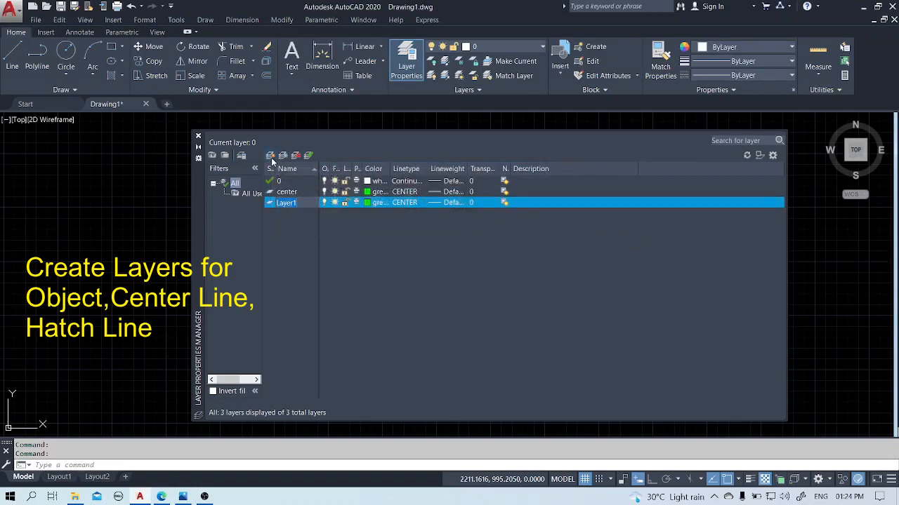
type("object")
left_click(367, 203)
left_click(419, 273)
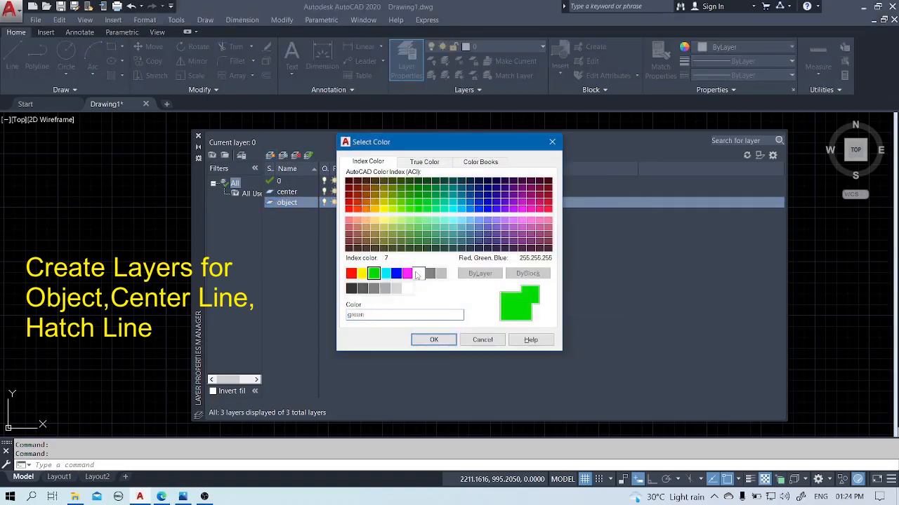
left_click(433, 338)
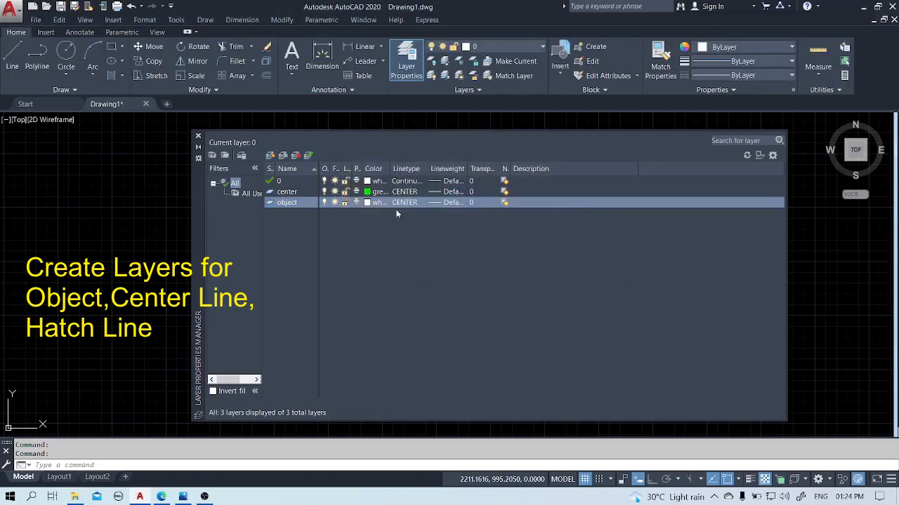
left_click(397, 203)
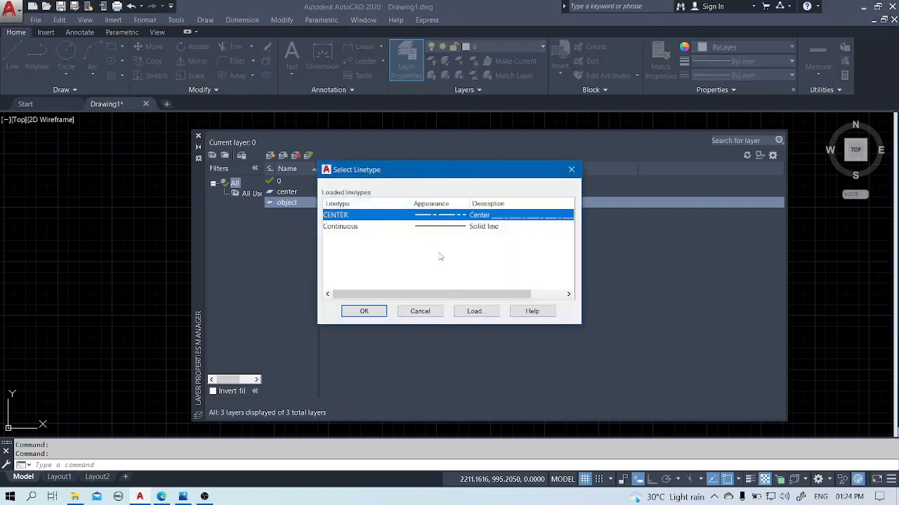
left_click(443, 227)
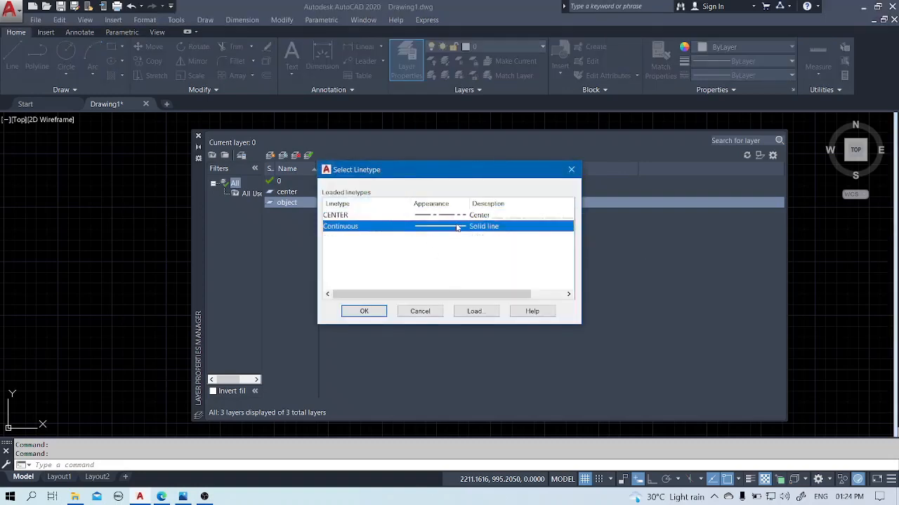
left_click(364, 312)
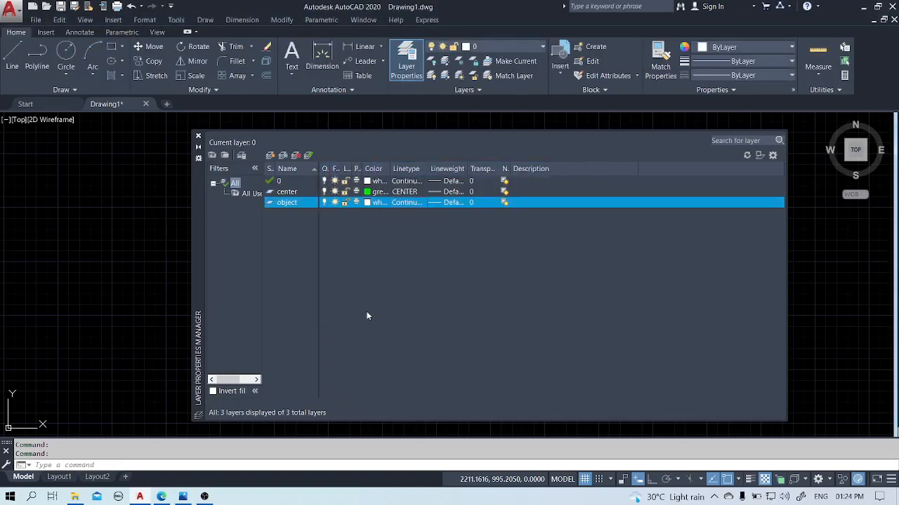
Create a new layer named hatch and set its color to magenta.
left_click(271, 156)
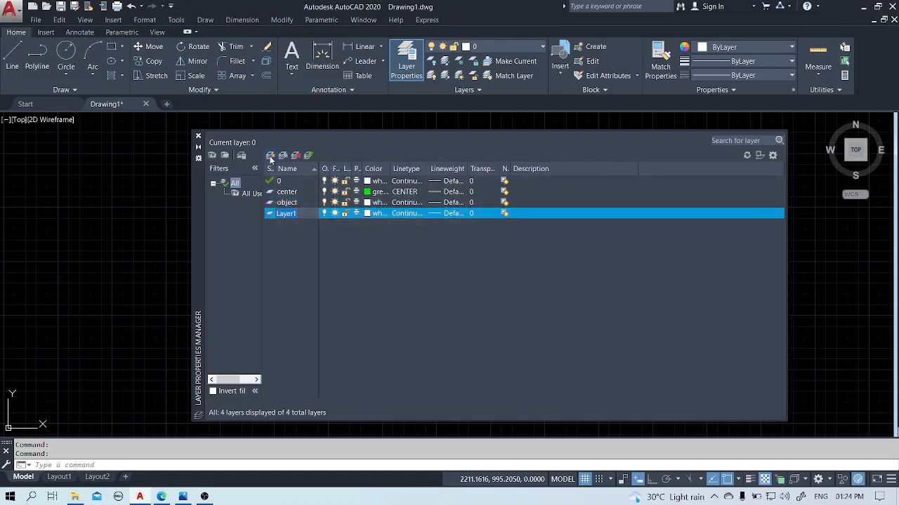
type("hatch")
left_click(368, 214)
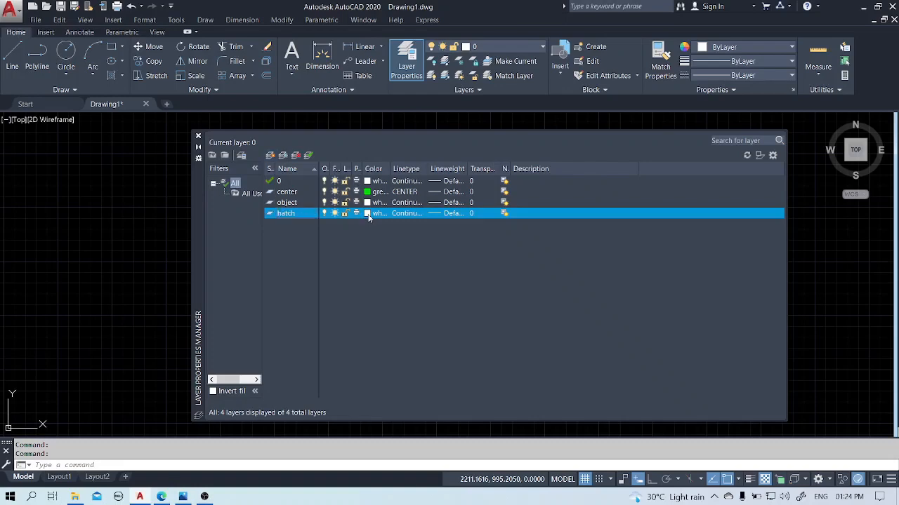
left_click(407, 273)
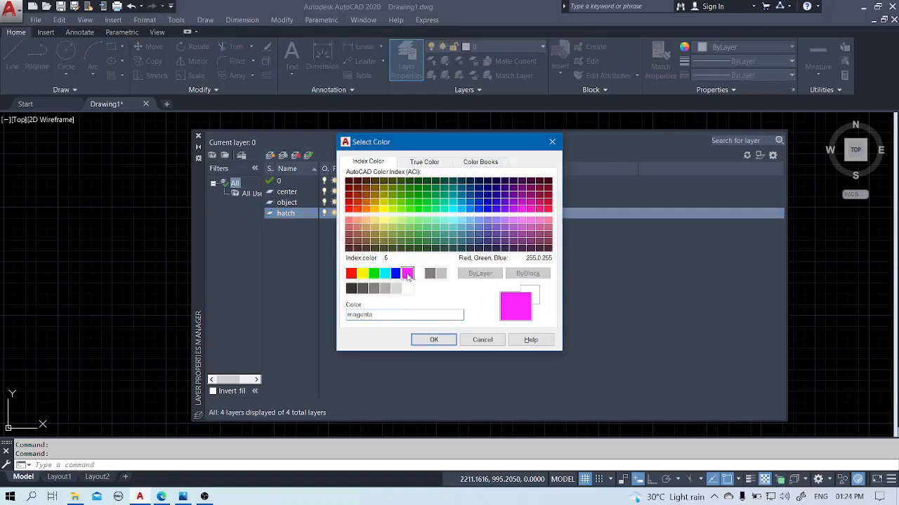
left_click(424, 341)
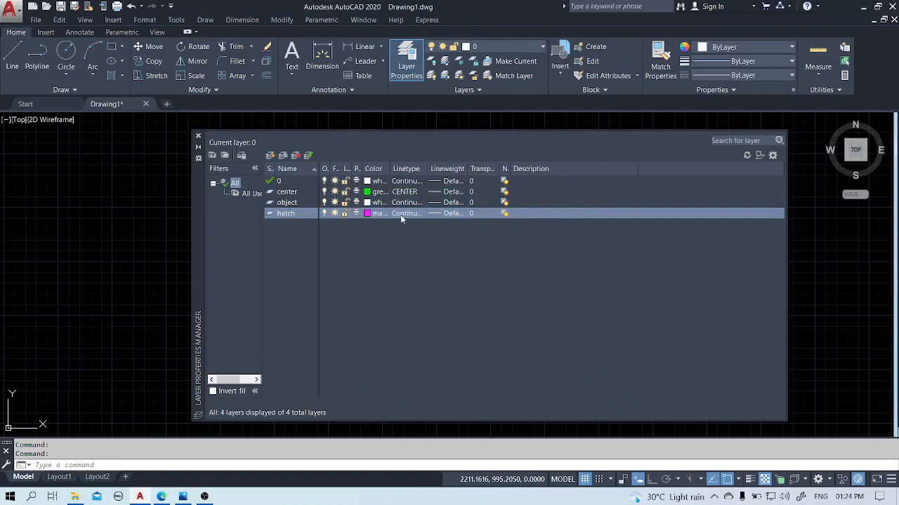
Make the center layer current and close the layer manager.
left_click(286, 197)
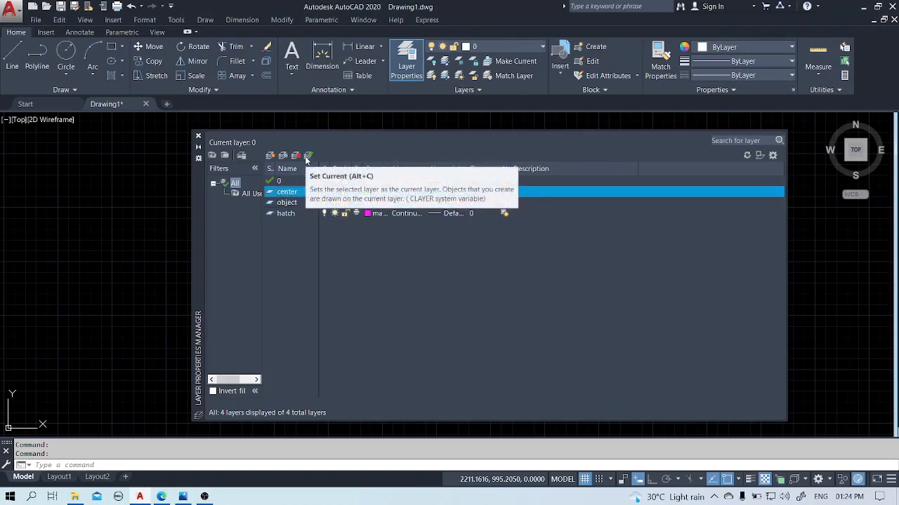
left_click(307, 156)
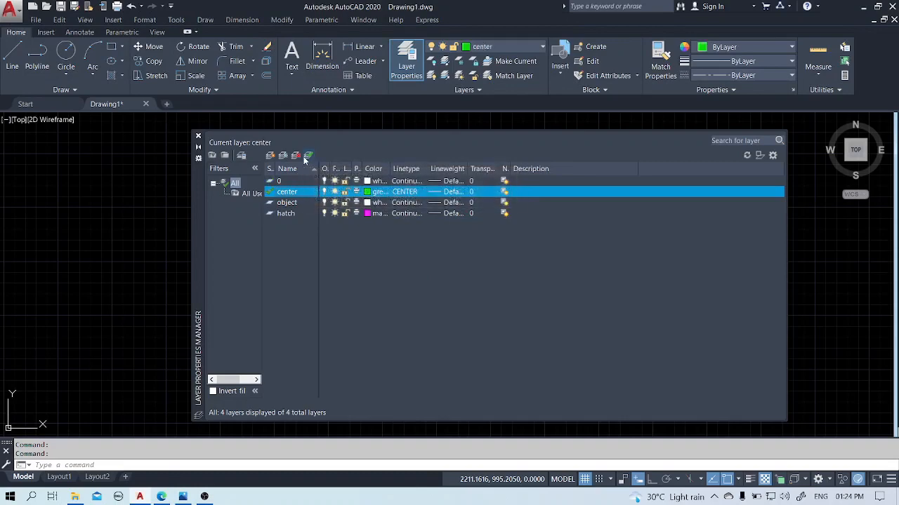
left_click(198, 136)
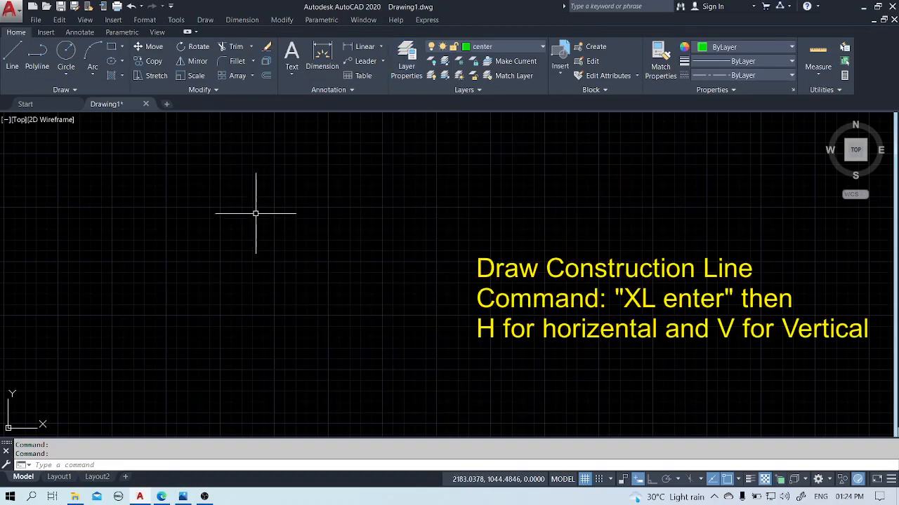
Draw a horizontal construction line through a picked point near the middle of the drawing area.
type("xl")
key("Return")
type("h")
key("Return")
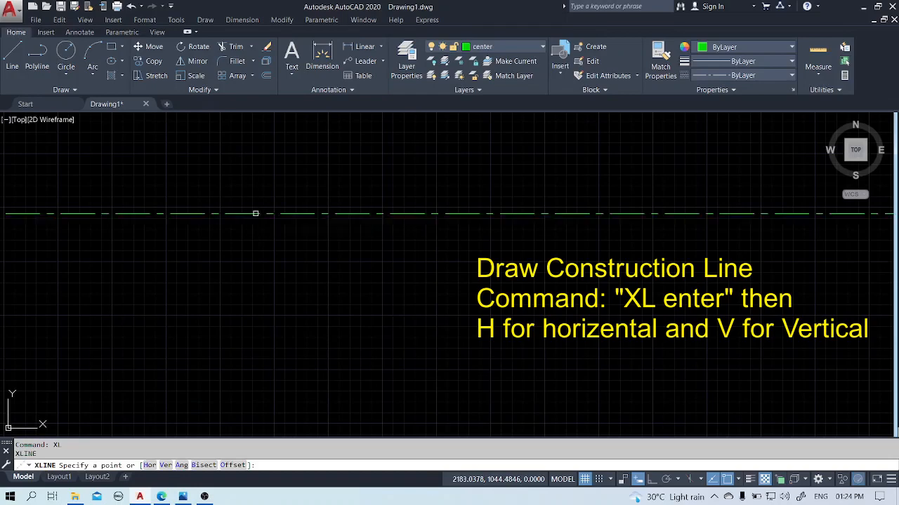
left_click(370, 278)
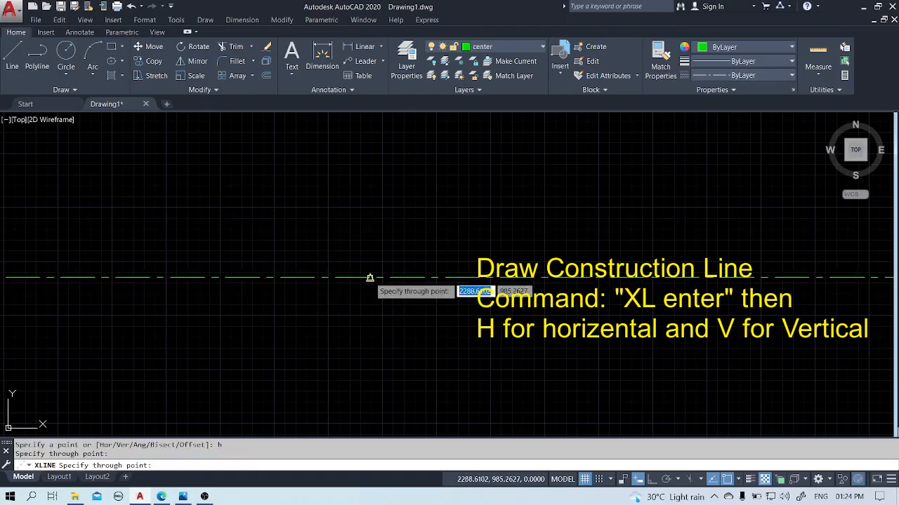
key("Escape")
Draw a vertical construction line through the point picked for the horizontal construction line.
type("XL")
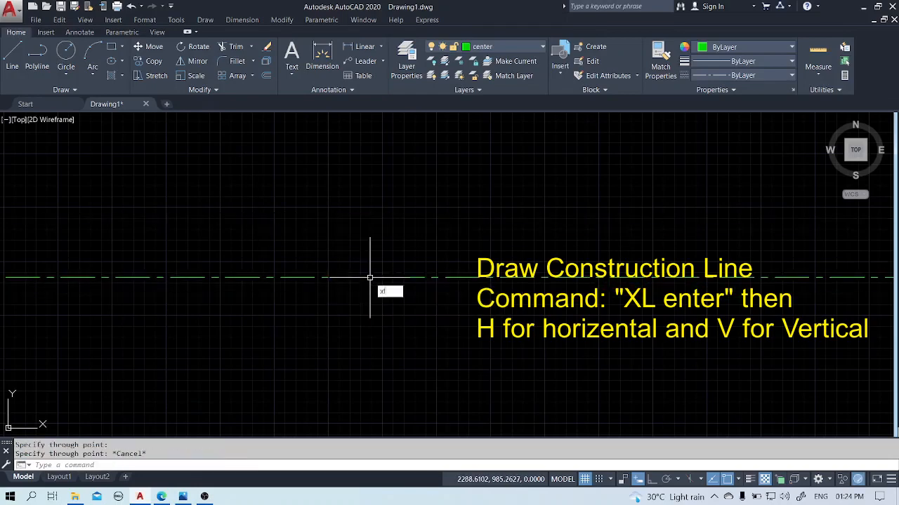
key("Return")
type("v")
key("Return")
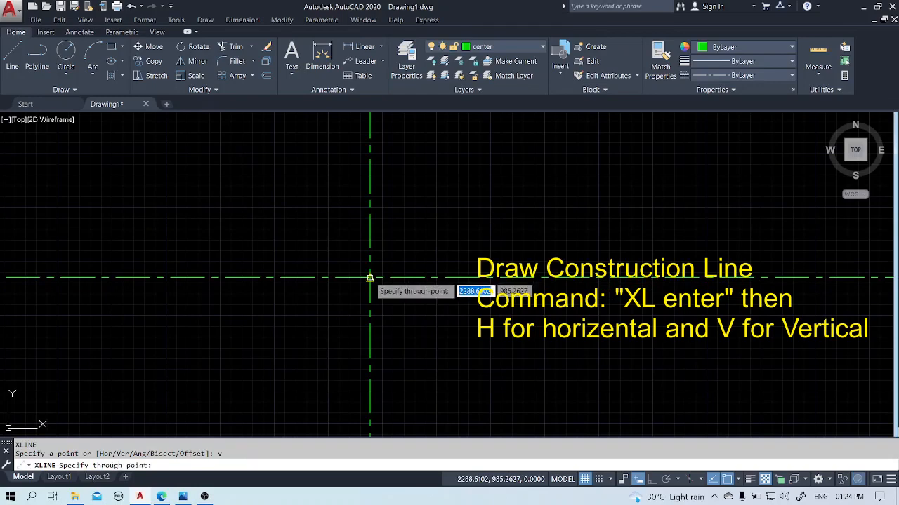
left_click(370, 278)
key("Escape")
type("c")
key("Return")
scroll(390, 239, "down", 1)
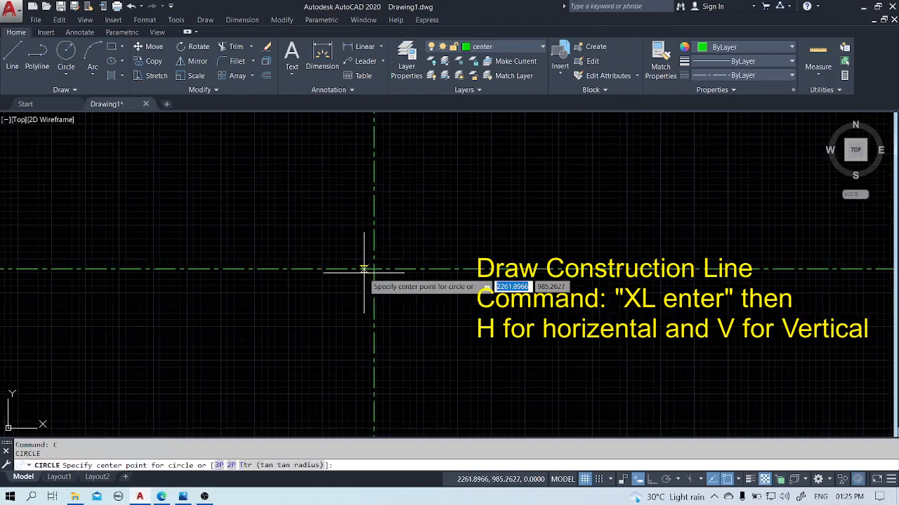
key("Escape")
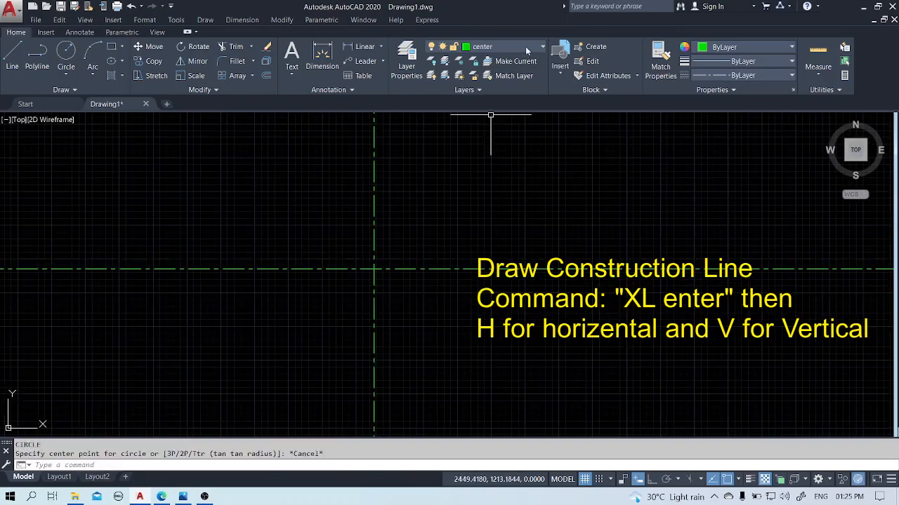
Make the object layer current and draw a circle of diameter 26 centered on the intersection of the construction lines.
left_click(526, 46)
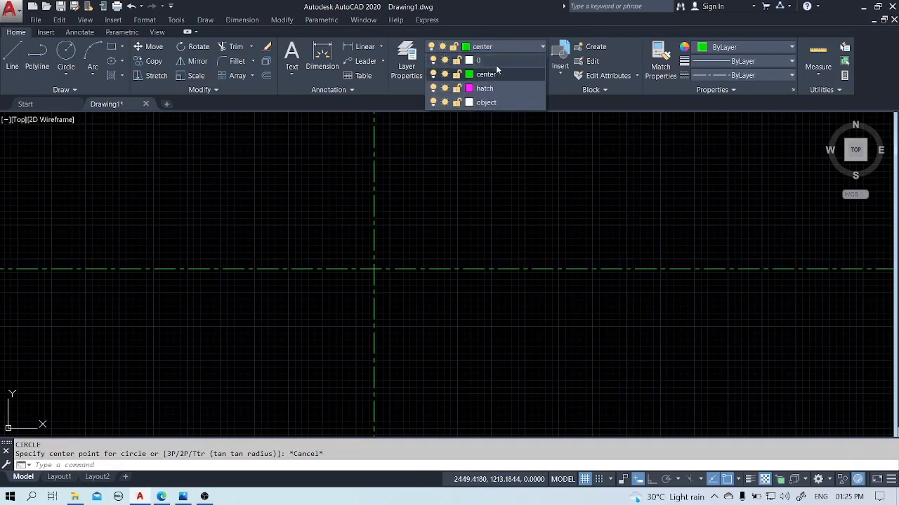
left_click(486, 103)
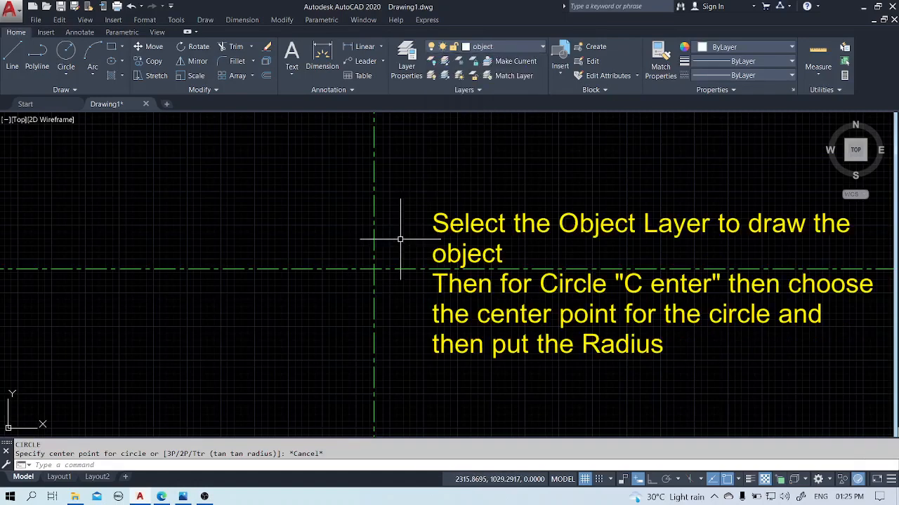
type("c")
key("Return")
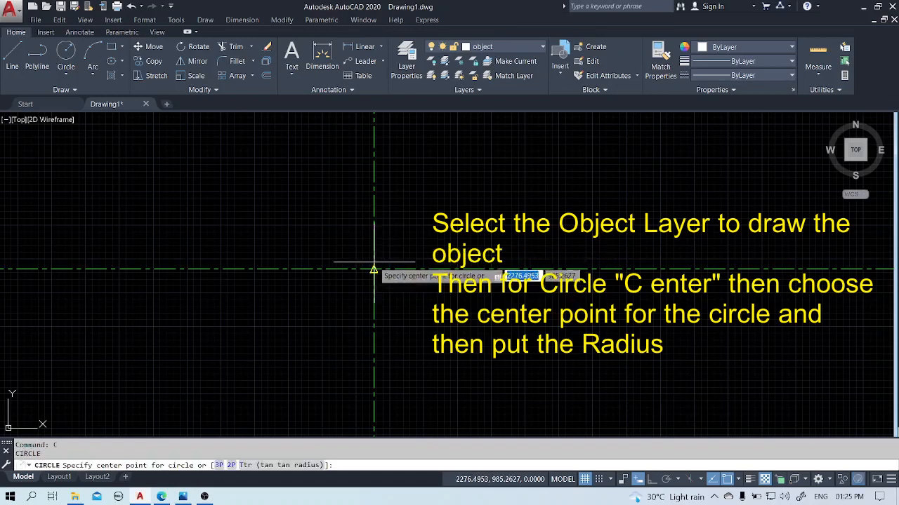
left_click(373, 268)
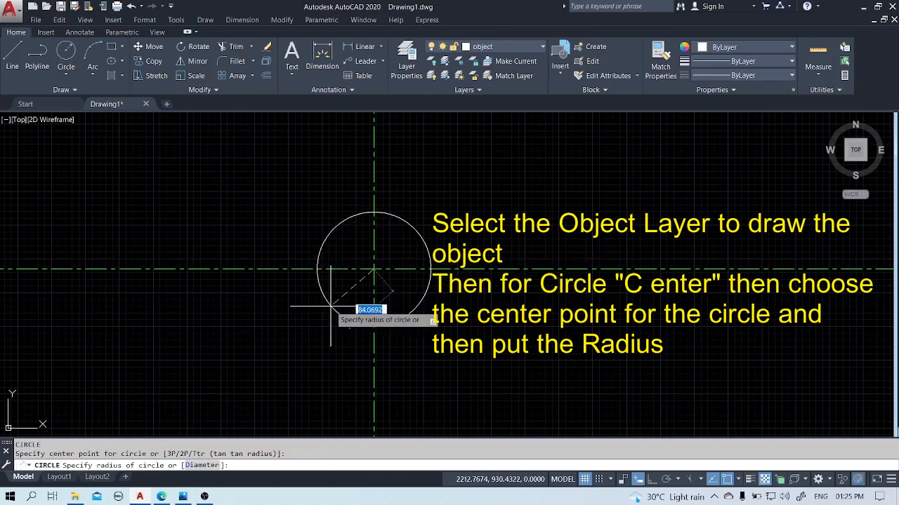
type("5")
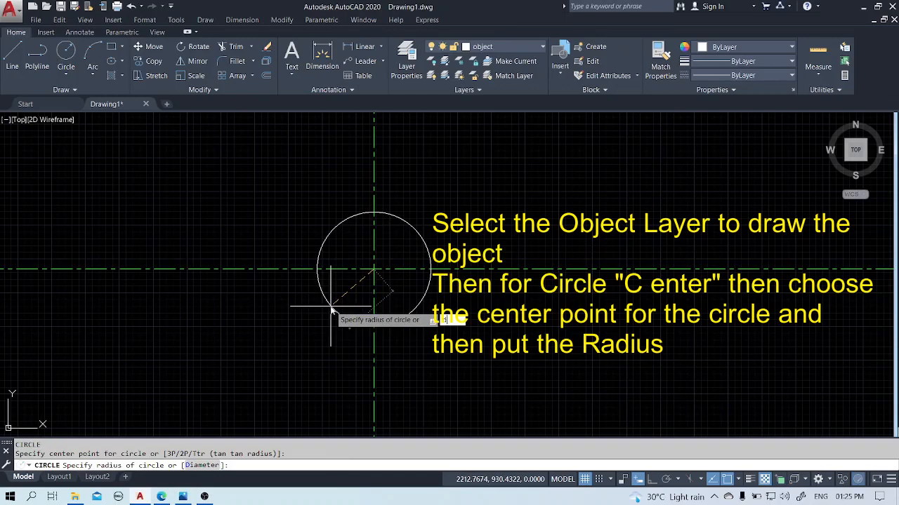
key("Return")
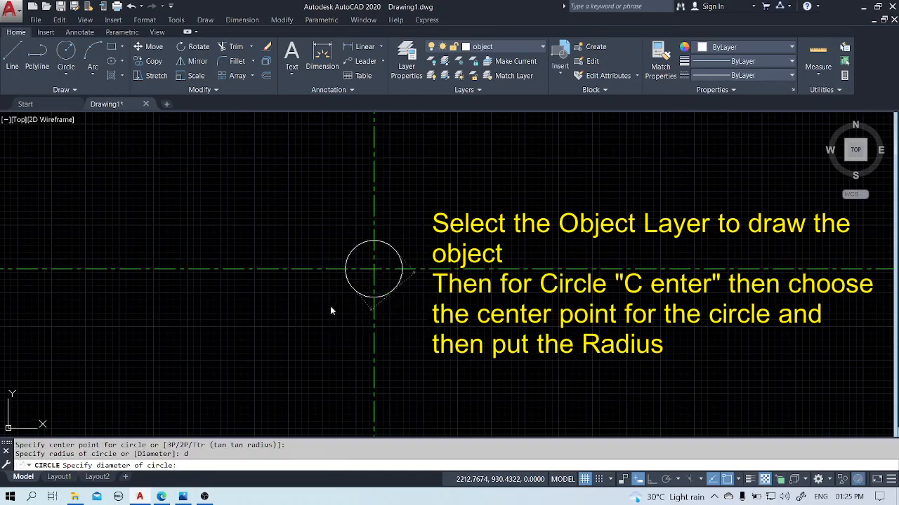
type("26")
key("Return")
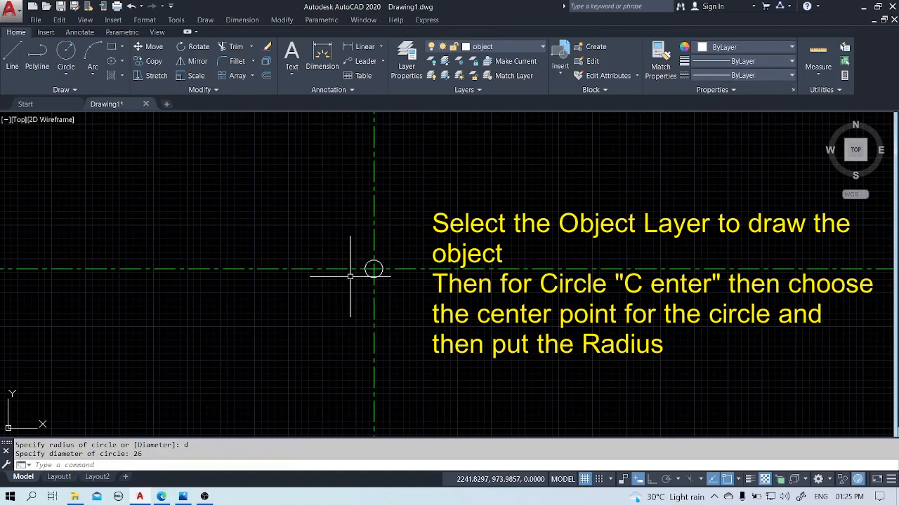
Draw a concentric circle of diameter 90 around the small circle on the object layer.
type("c")
key("Return")
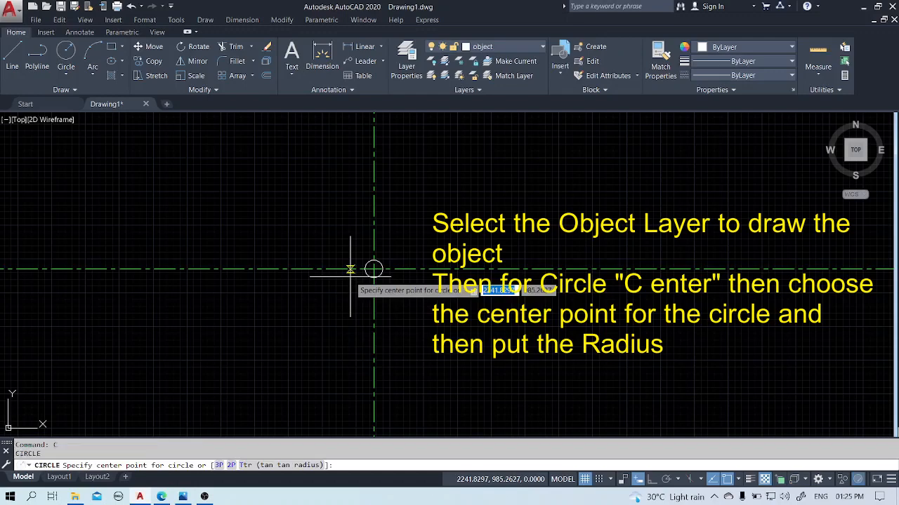
left_click(374, 269)
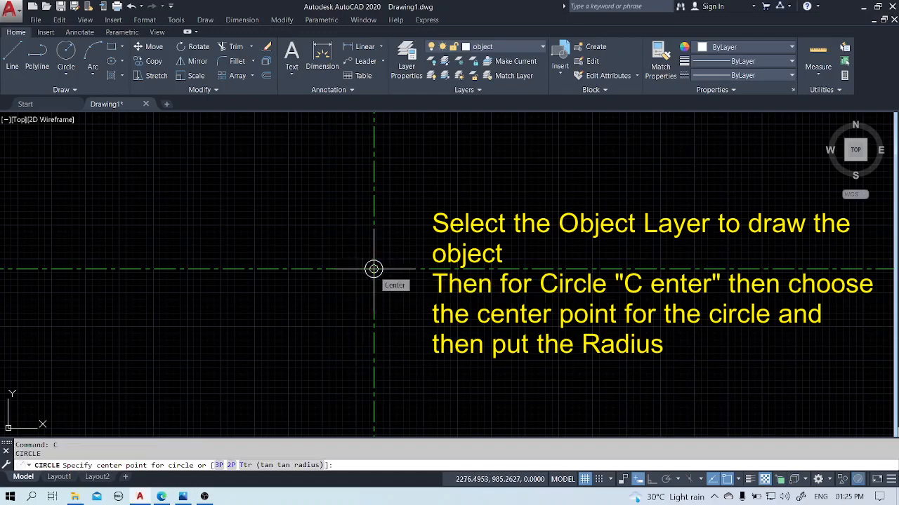
type("d")
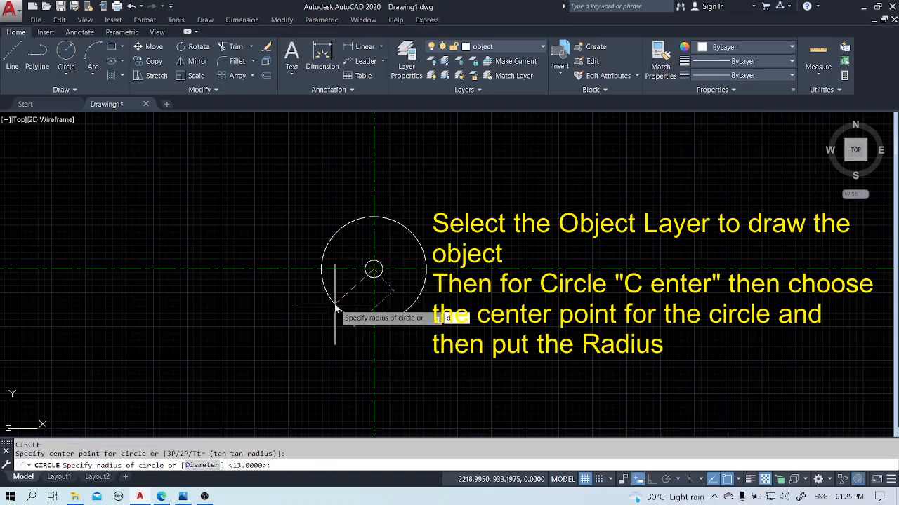
key("Return")
type("90")
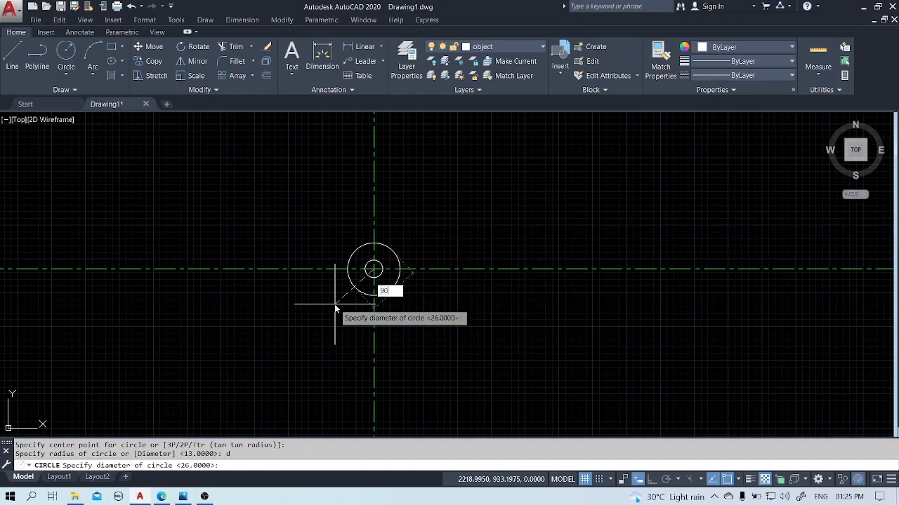
key("Return")
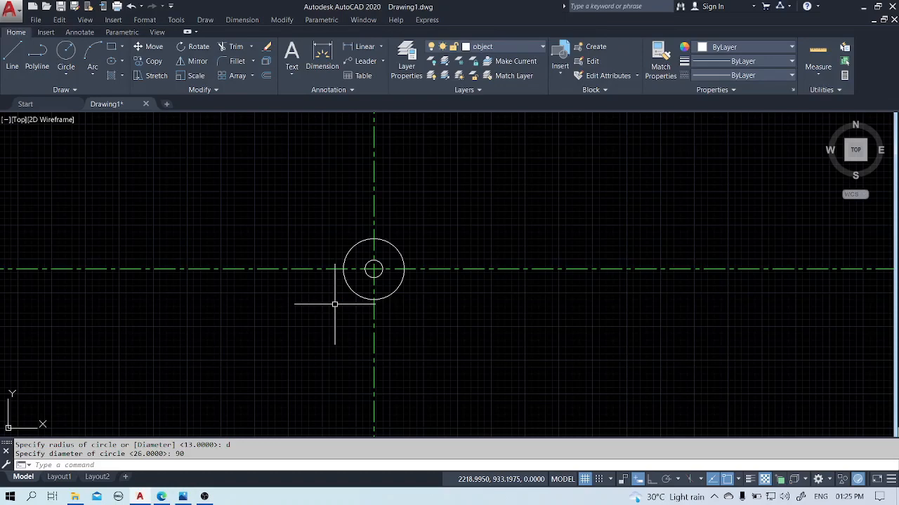
Make the center layer current and draw a concentric circle of radius 80 around the two object circles.
left_click(490, 47)
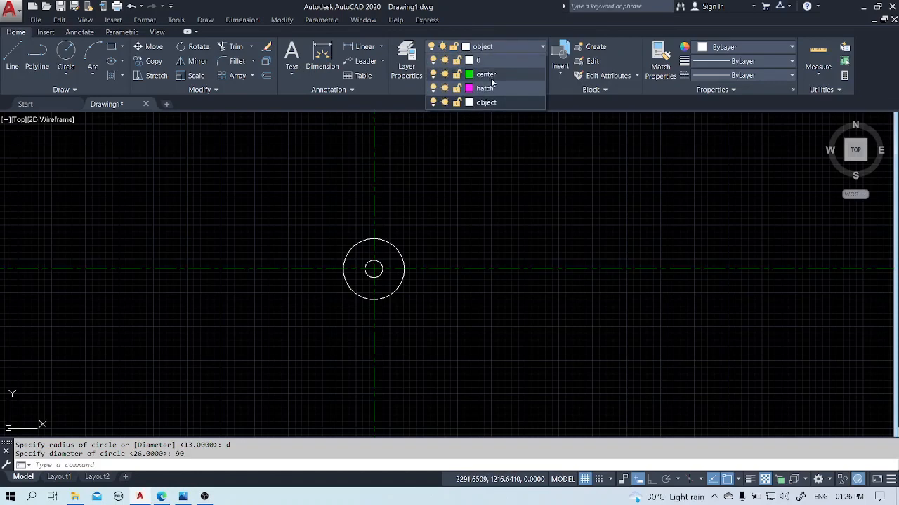
left_click(491, 76)
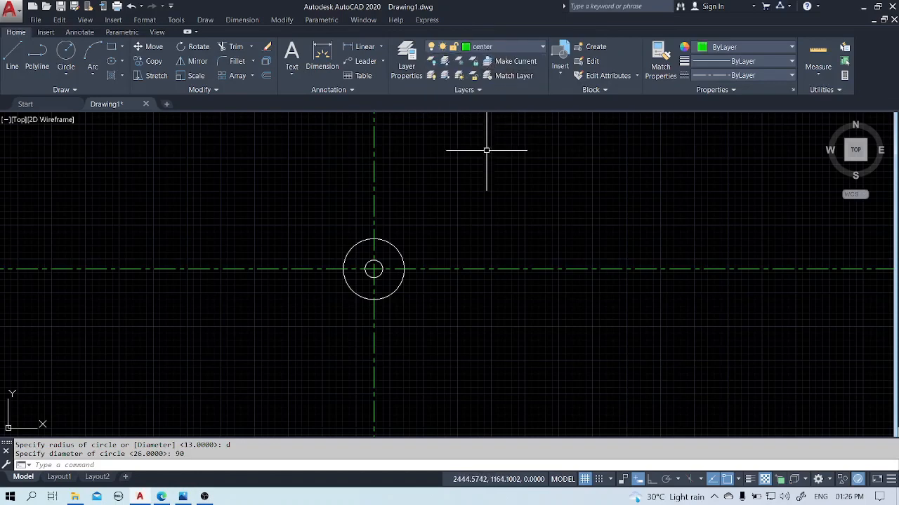
type("c")
key("Return")
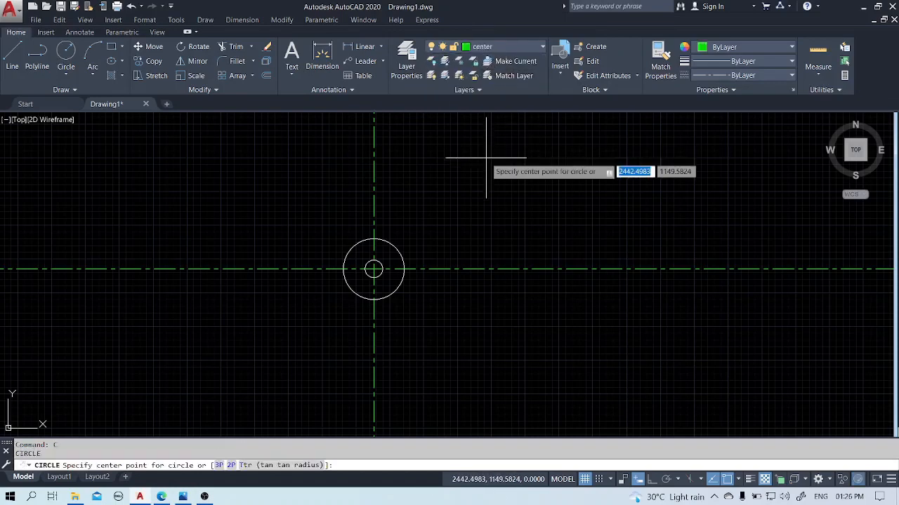
left_click(373, 269)
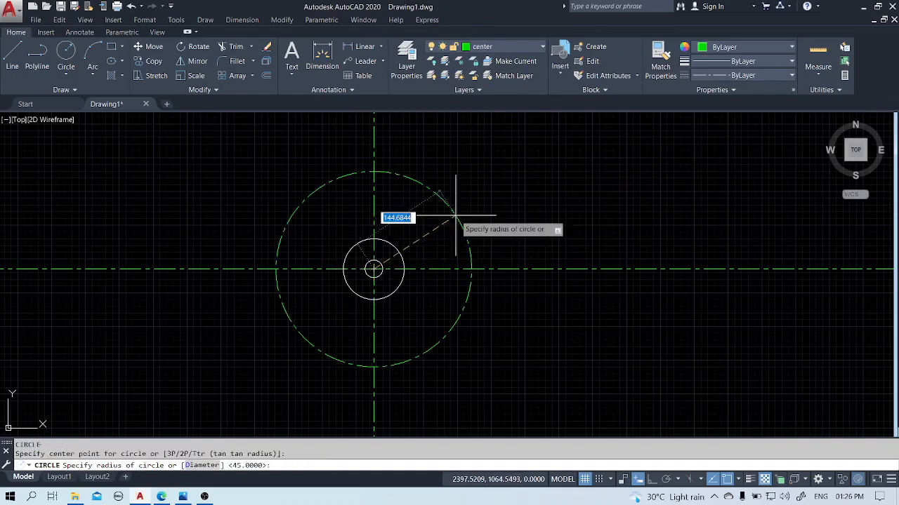
type("80")
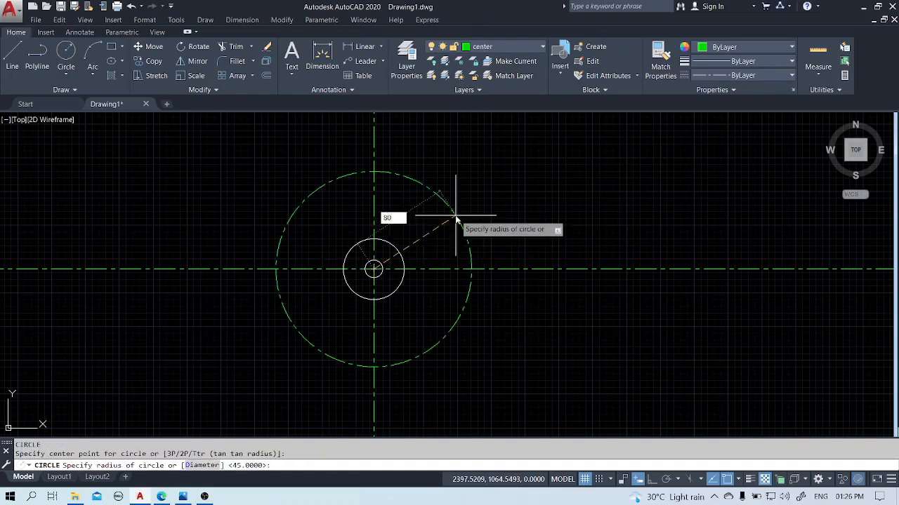
key("Return")
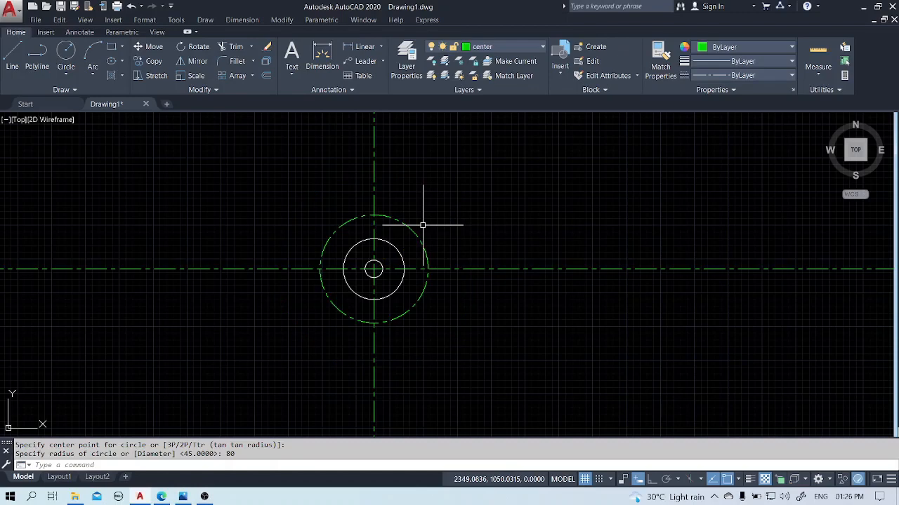
Draw an angular construction line at 60 degrees through the common center of the circles.
type("xl")
key("Return")
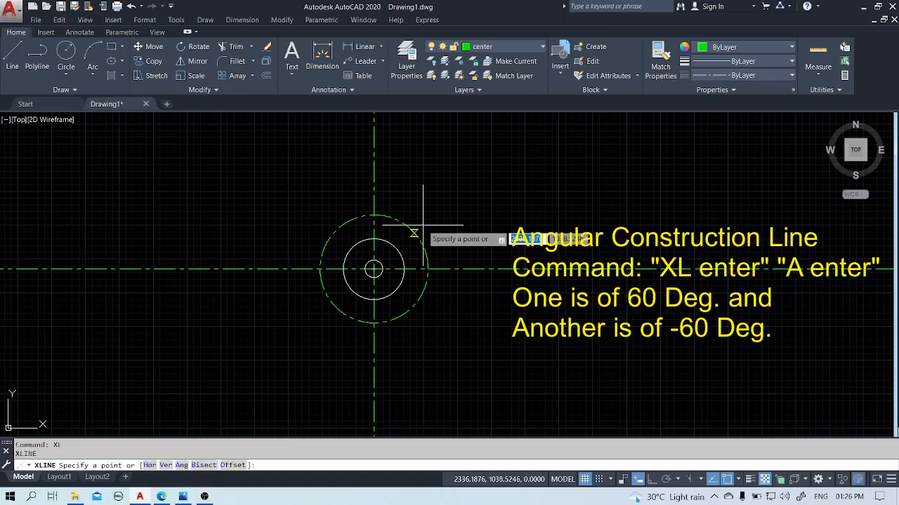
type("a")
key("Return")
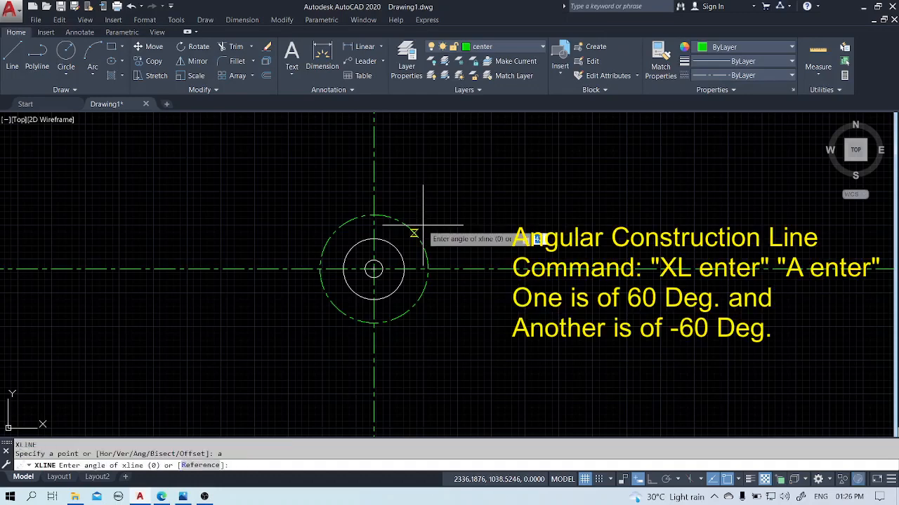
type("60")
key("Return")
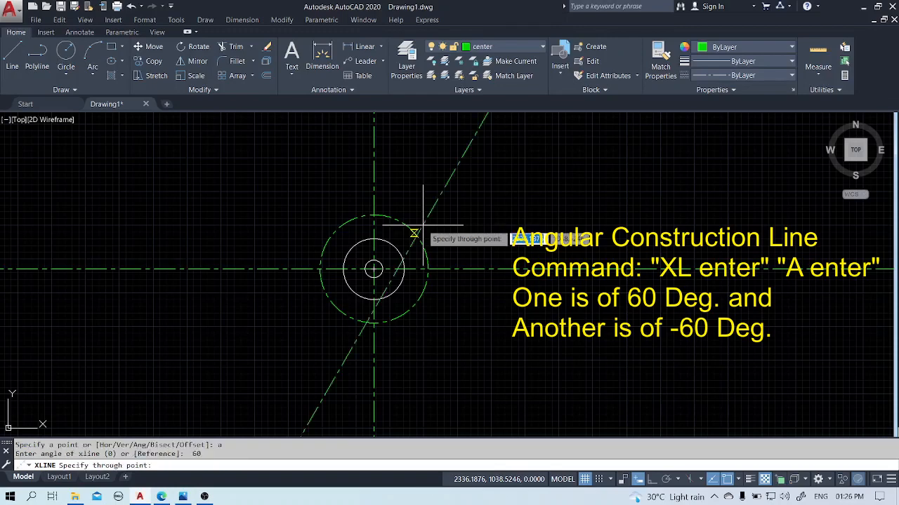
left_click(375, 268)
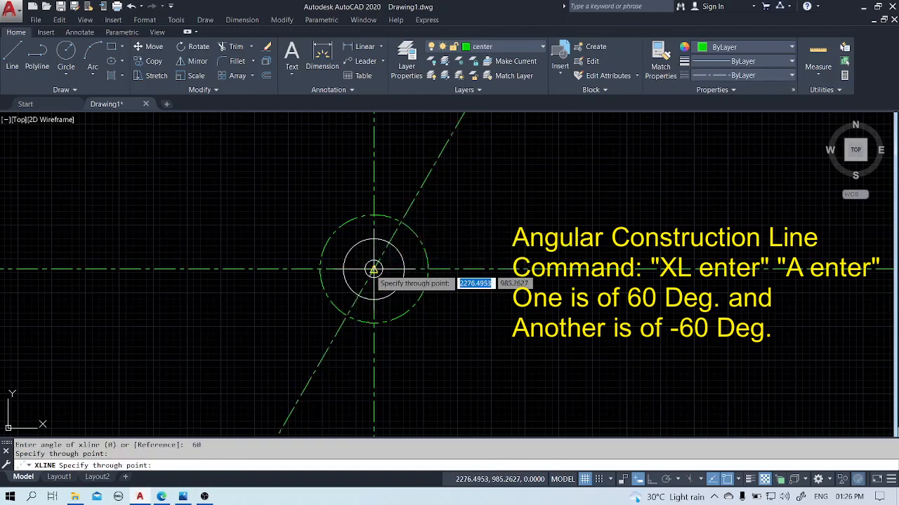
Draw a second angular construction line at -60 degrees through the common center of the circles.
key("Escape")
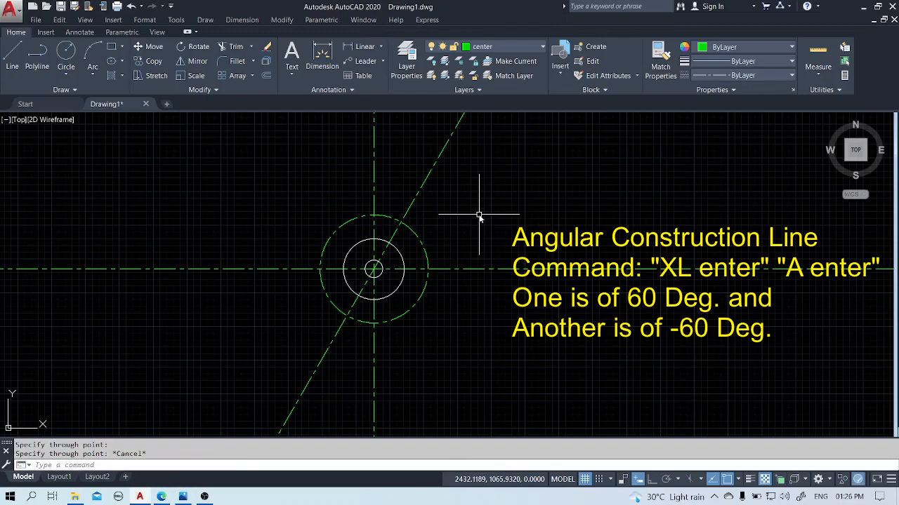
type("xl")
key("Return")
type("a")
key("Return")
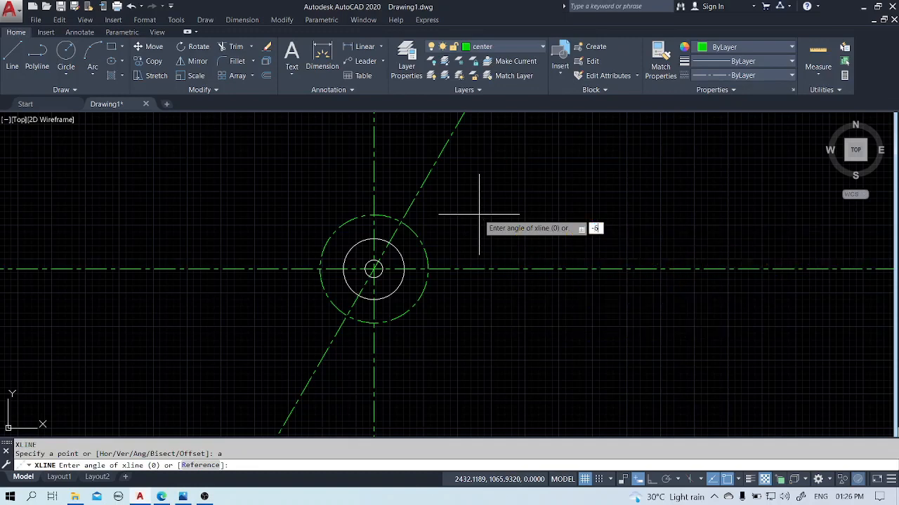
key("Return")
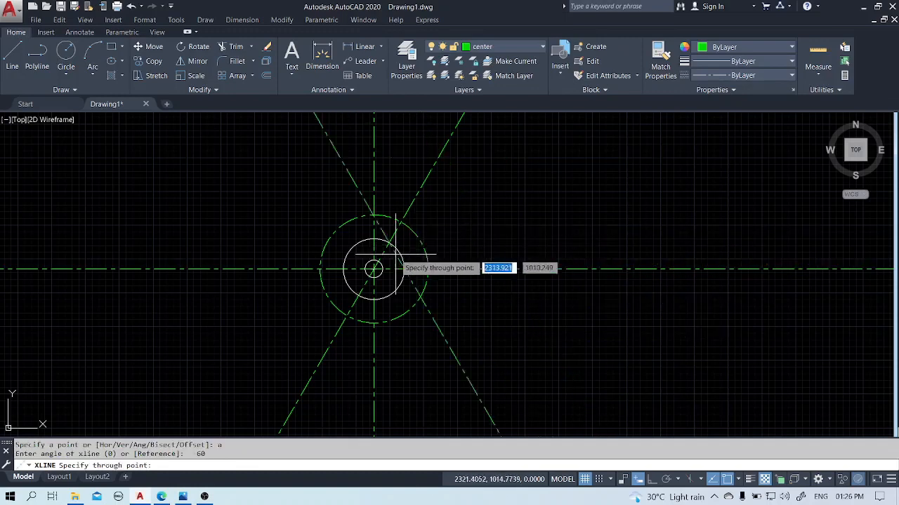
left_click(373, 268)
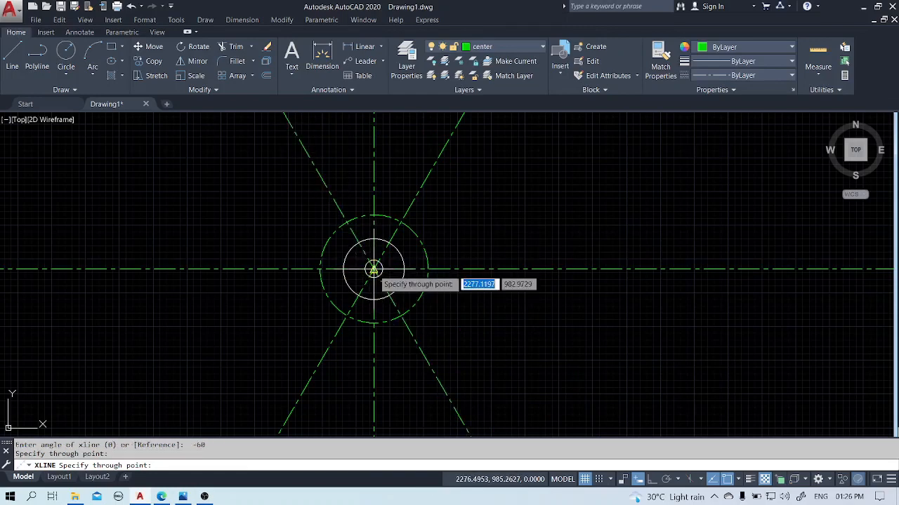
key("Escape")
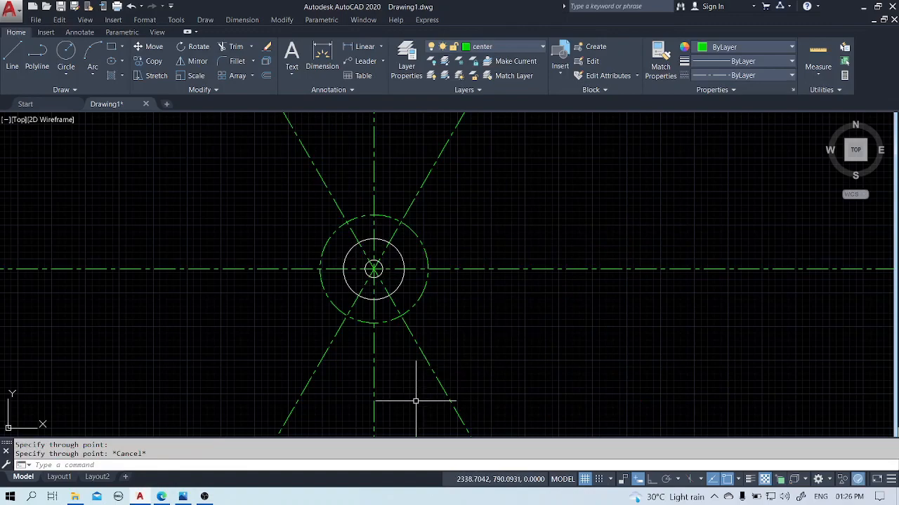
Break the two angled lines and the vertical centerline above the radius 80 circle, leaving a short overhang beyond the circle on each.
scroll(416, 397, "up", 2)
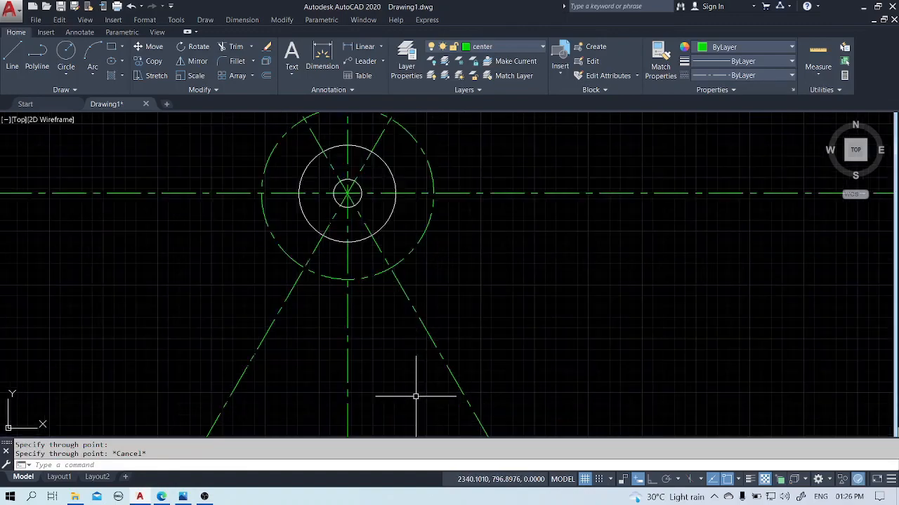
scroll(587, 239, "down", 2)
middle_click_drag(587, 241, 586, 293)
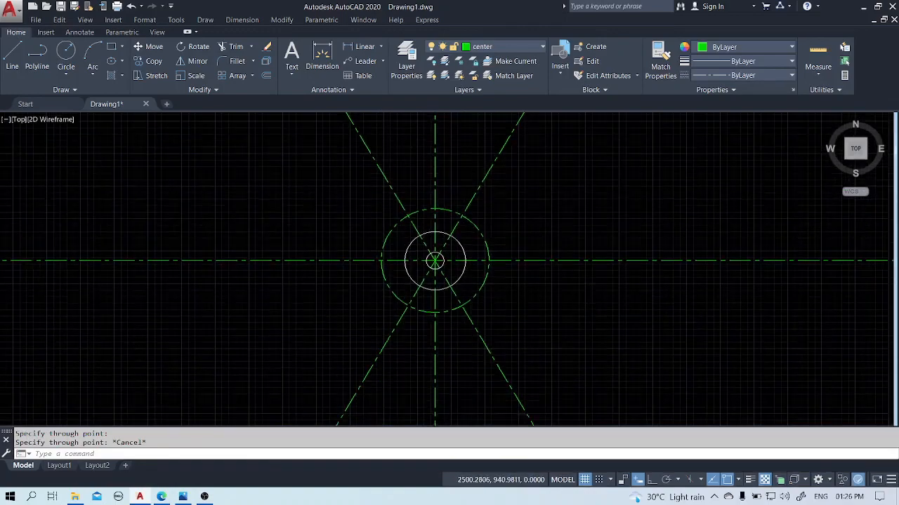
type("BR")
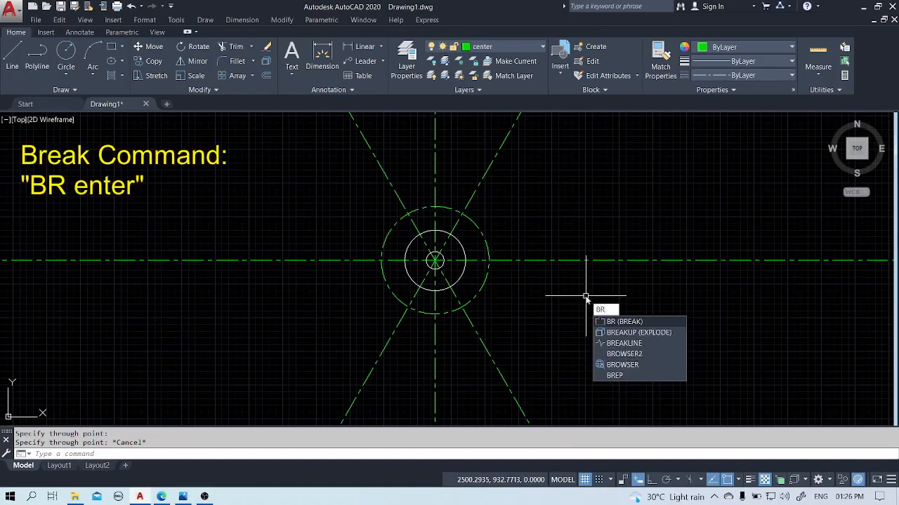
key("Return")
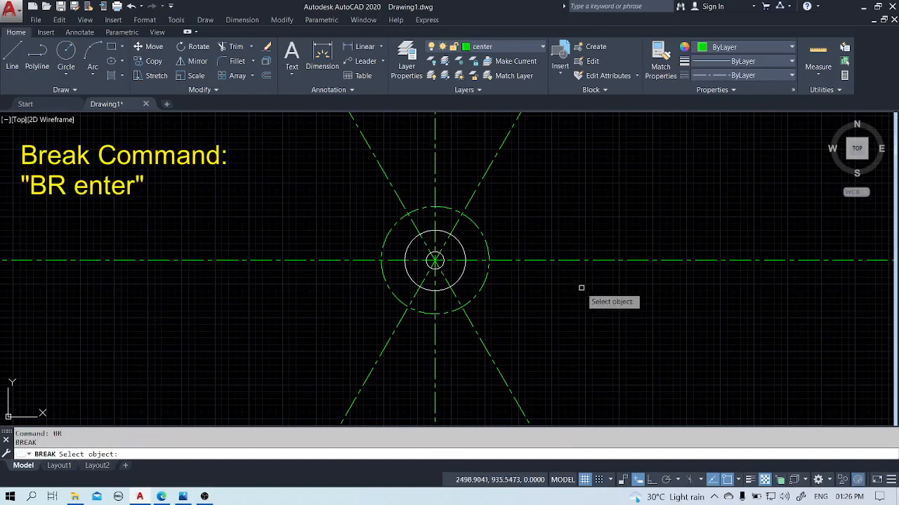
left_click(476, 191)
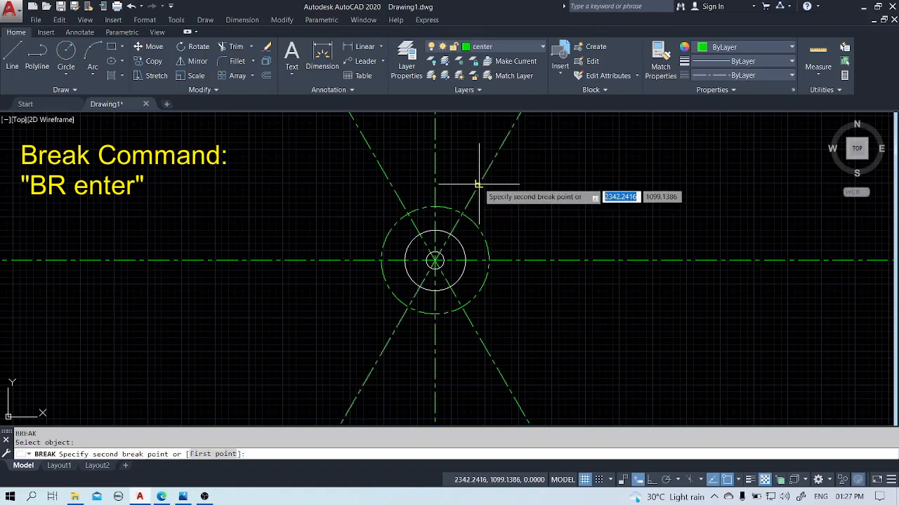
left_click(497, 151)
key("Return")
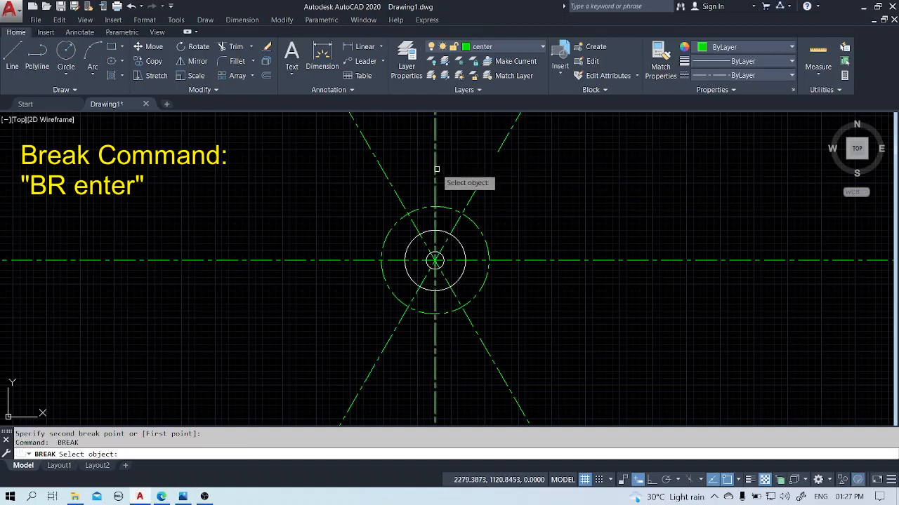
left_click(435, 163)
left_click(434, 143)
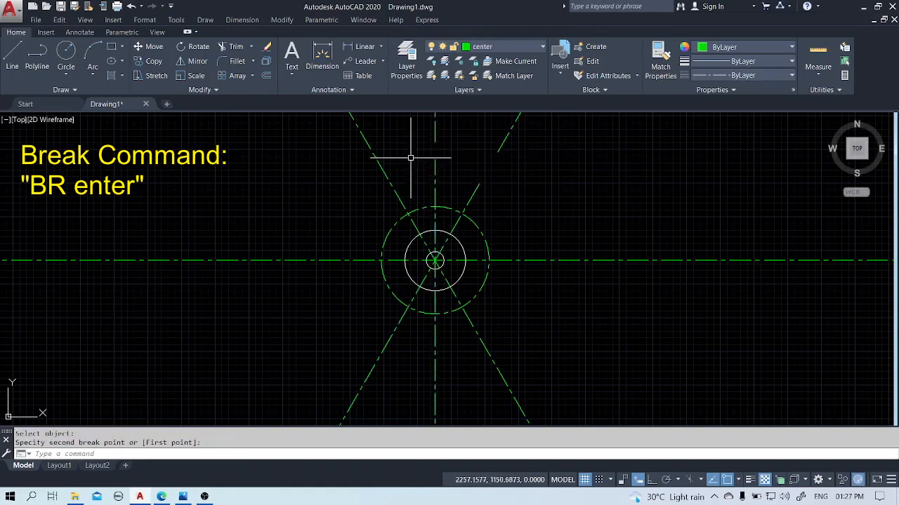
key("Return")
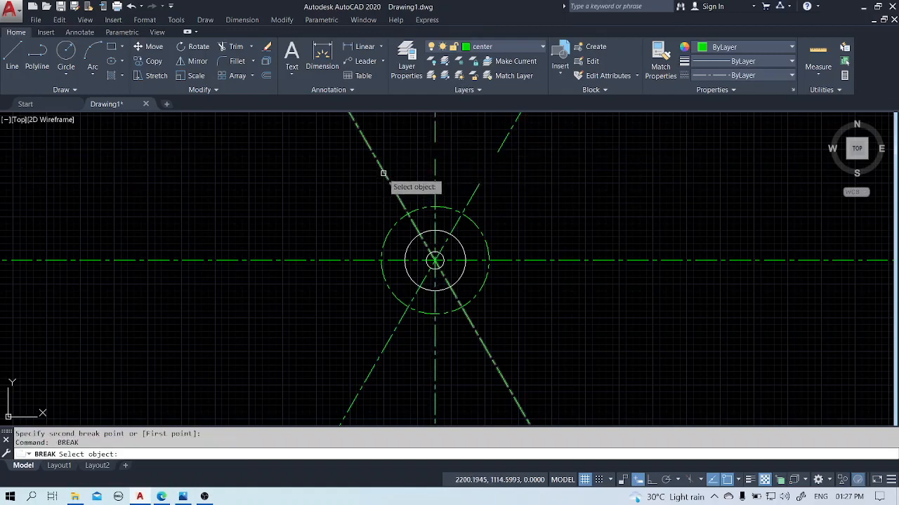
left_click(383, 172)
left_click(368, 146)
Break the horizontal centerline on both sides of the circles, a short distance outside the radius 80 circle.
key("Return")
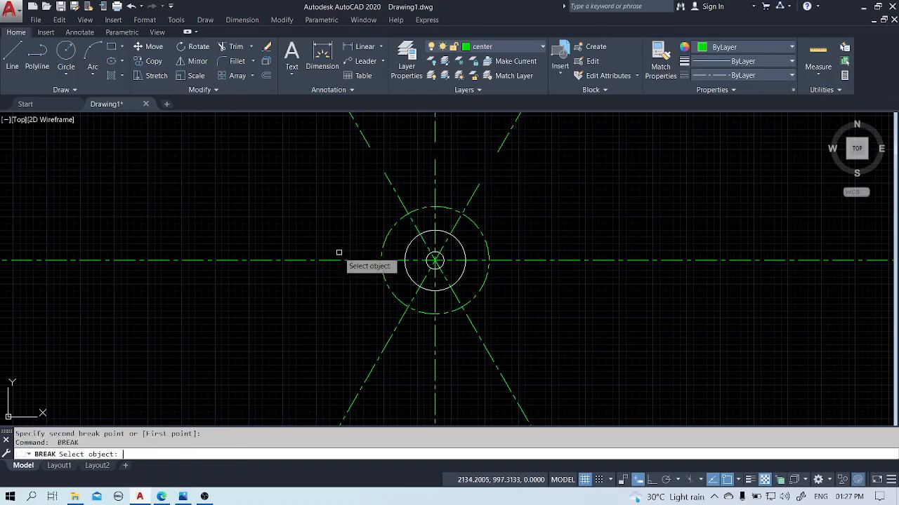
left_click(356, 261)
left_click(304, 261)
key("Return")
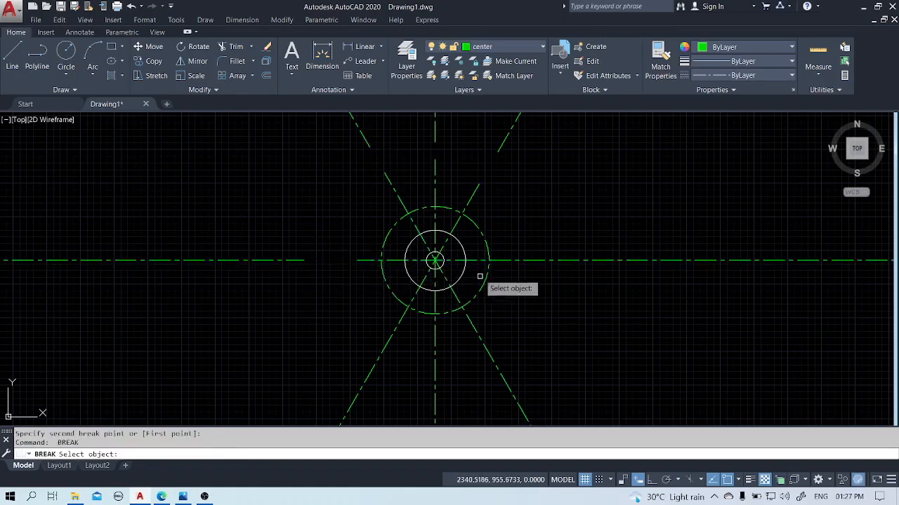
left_click(517, 260)
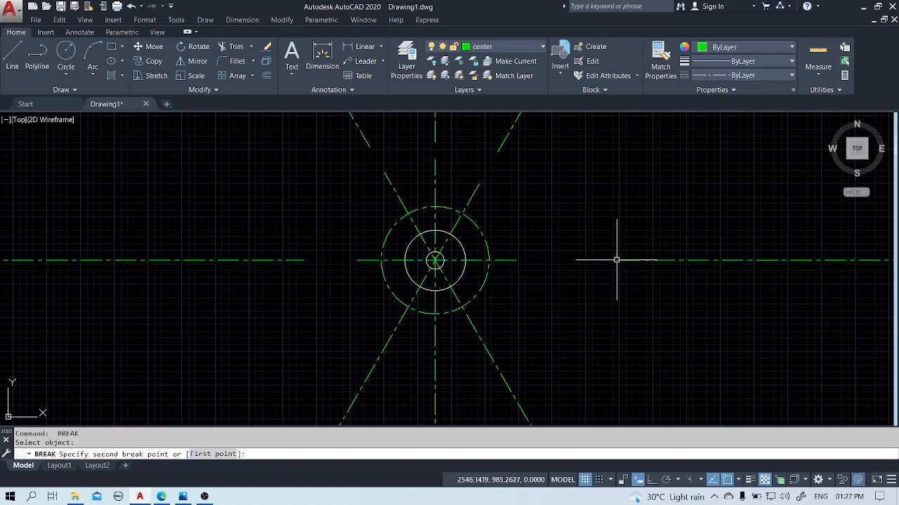
left_click(616, 261)
Break the two angled lines and the vertical centerline below the radius 80 circle, leaving a short overhang on each.
key("Return")
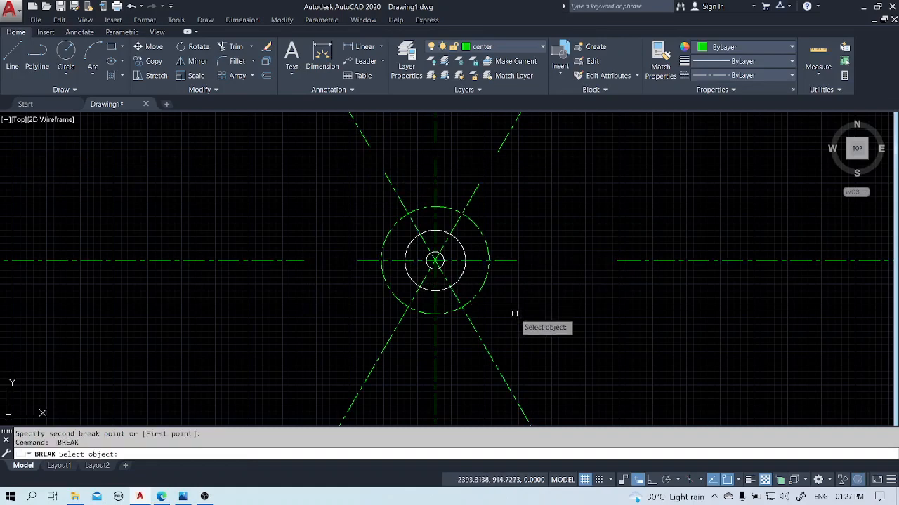
left_click(491, 352)
left_click(509, 384)
key("Return")
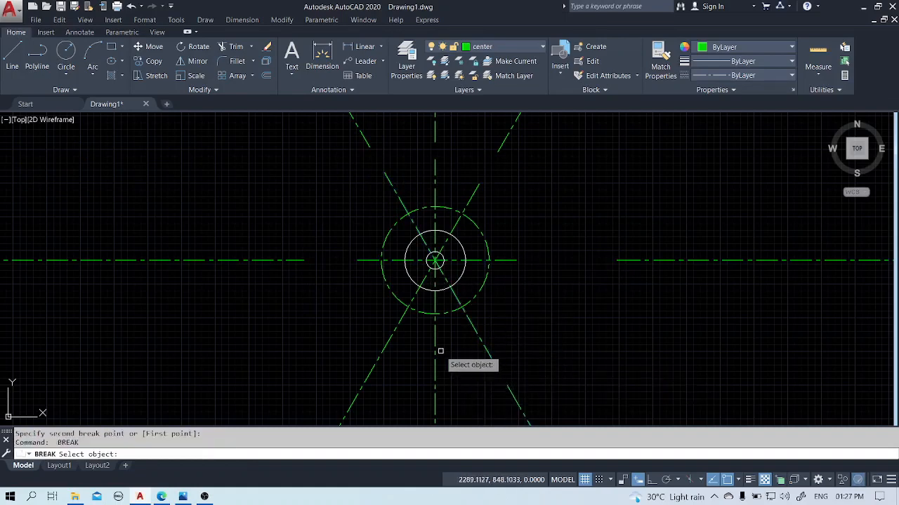
left_click(435, 383)
left_click(432, 408)
key("Return")
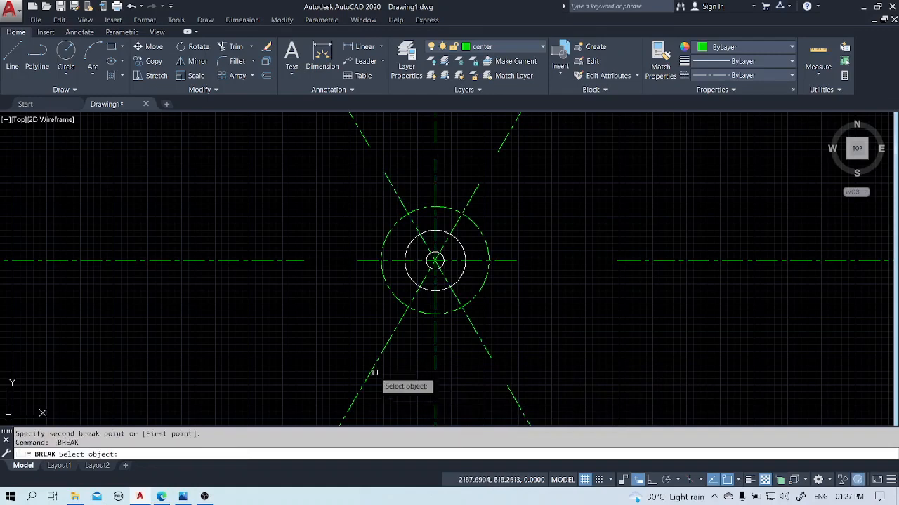
left_click(380, 356)
left_click(360, 390)
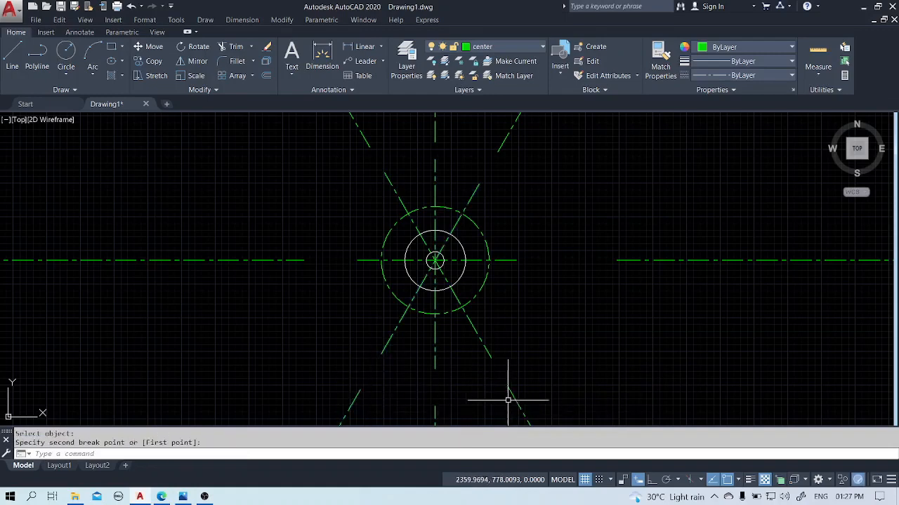
Erase all the outer line pieces beyond the breaks, keeping only the short centerlines around the circles.
left_click(554, 395)
left_click(281, 421)
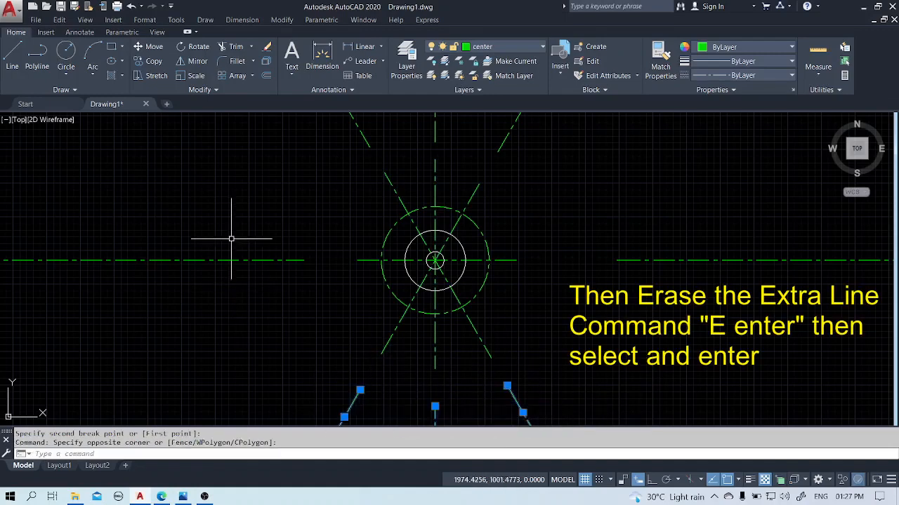
left_click(244, 209)
left_click(206, 268)
left_click(537, 126)
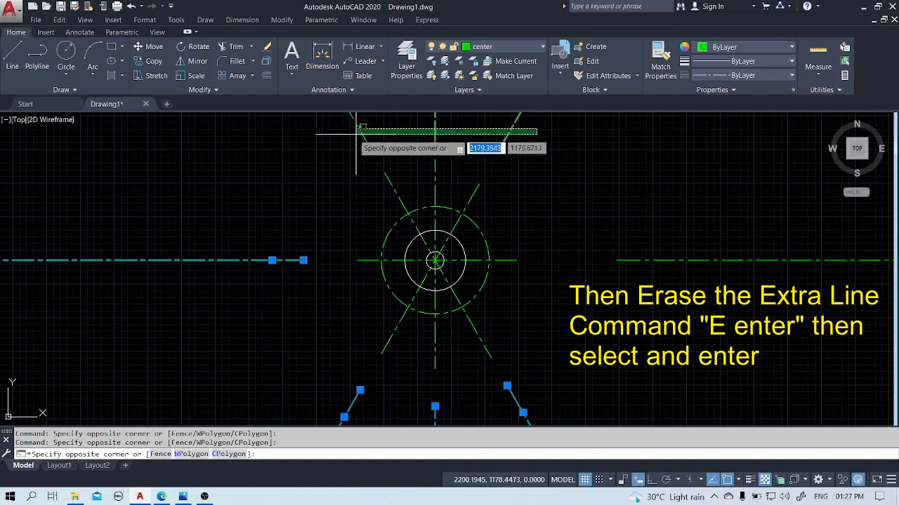
left_click(345, 138)
left_click(698, 212)
left_click(667, 275)
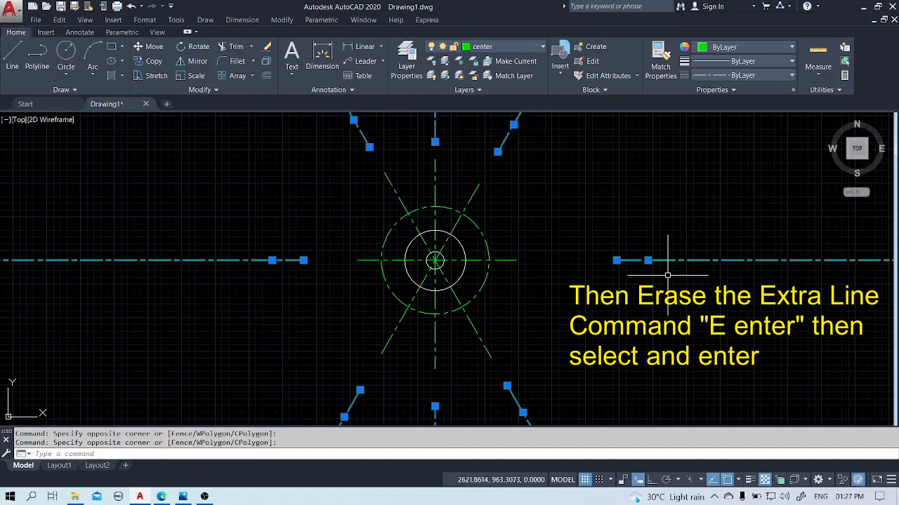
type("e")
key("Return")
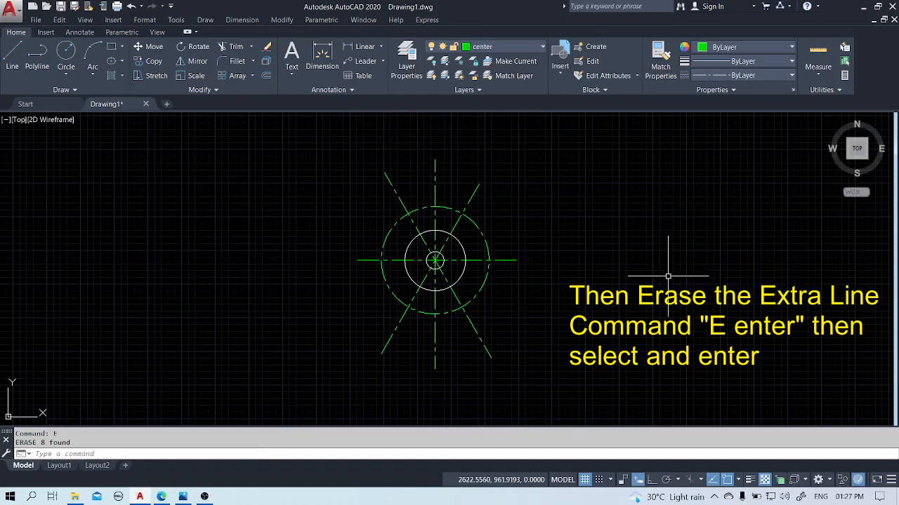
scroll(501, 282, "up", 2)
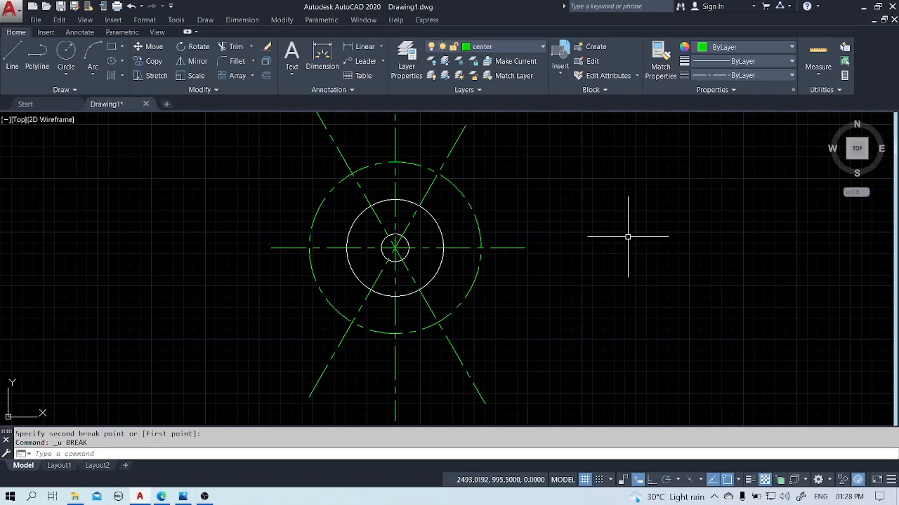
type("c")
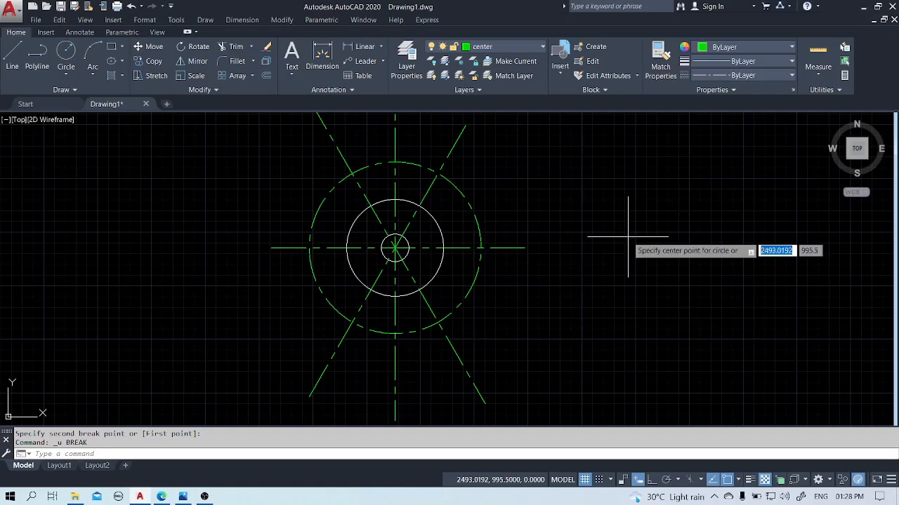
key("Return")
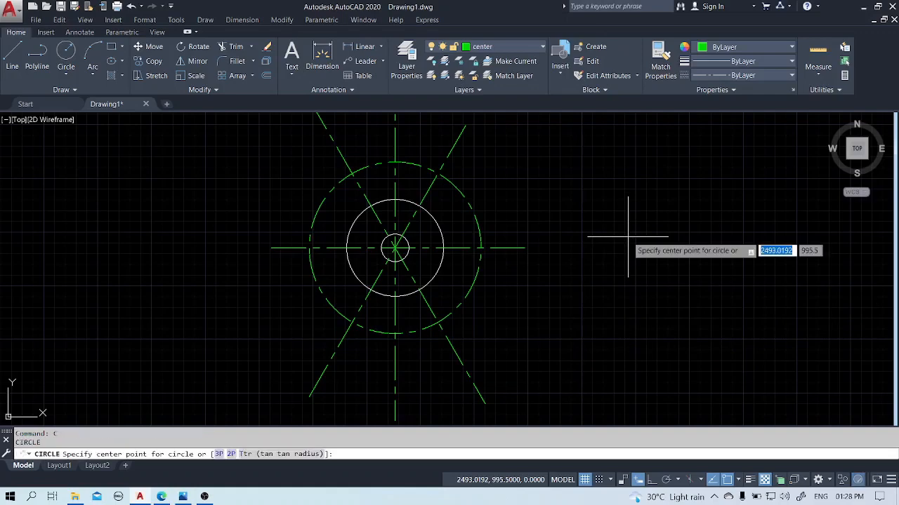
left_click(396, 250)
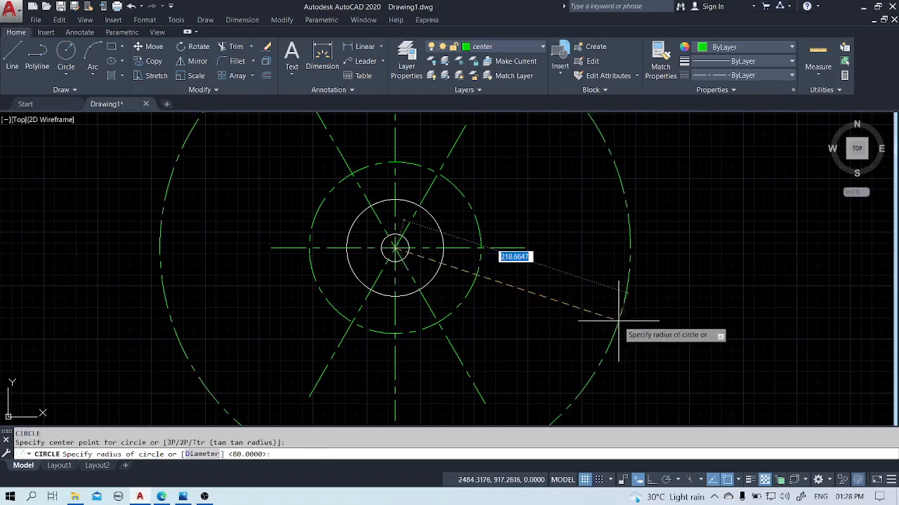
key("Escape")
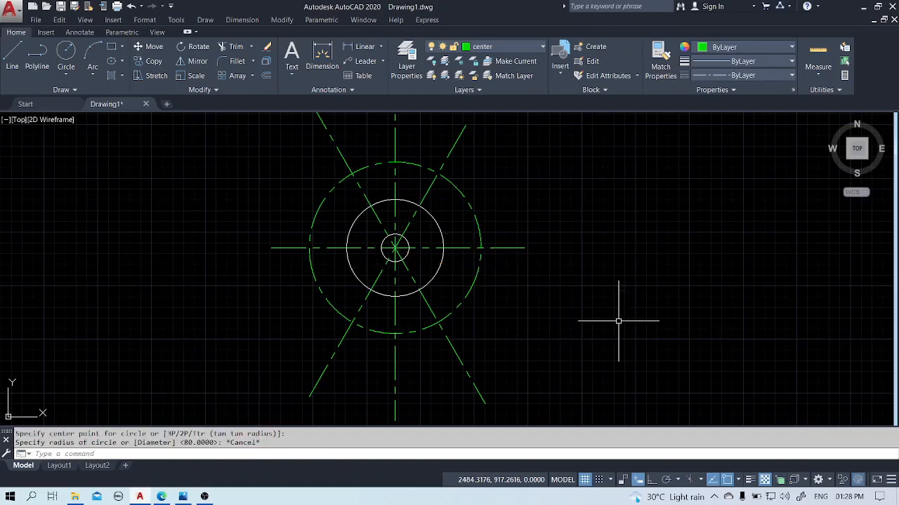
Make the object layer current and draw a concentric circle of radius 108 around the common center.
left_click(485, 48)
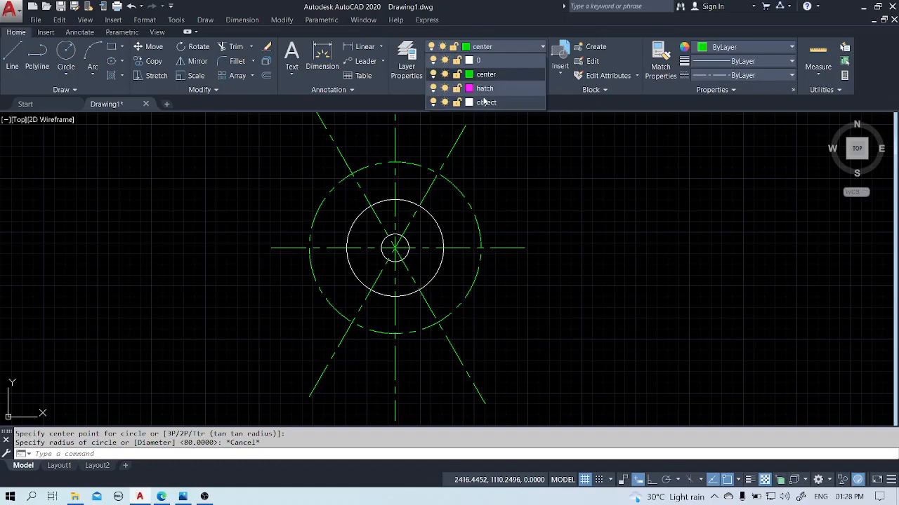
left_click(486, 103)
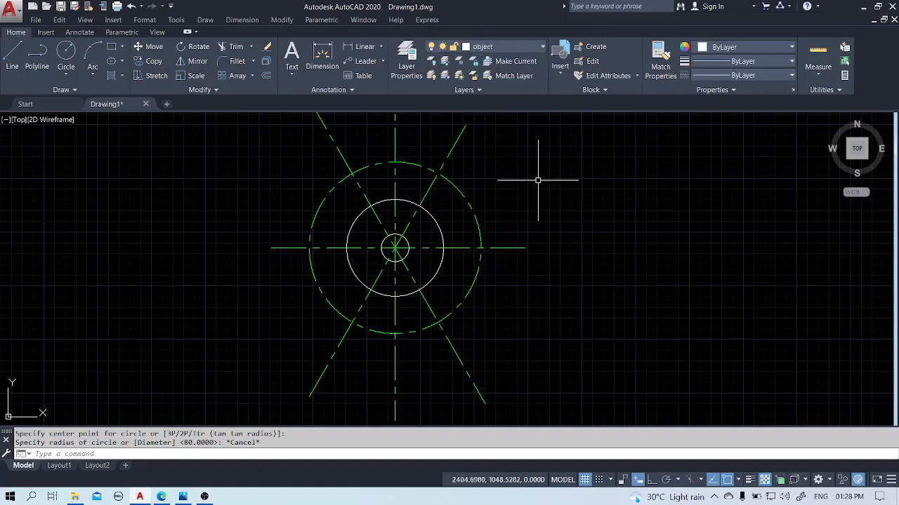
type("c")
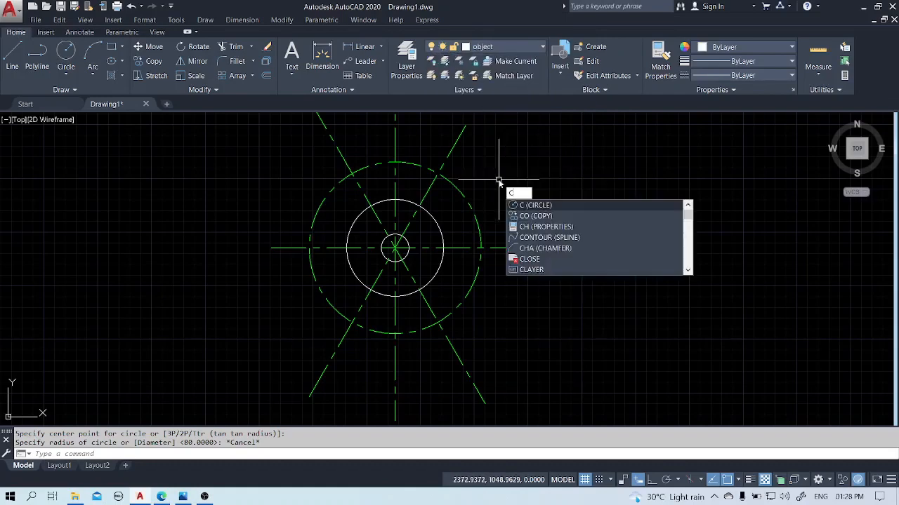
key("Return")
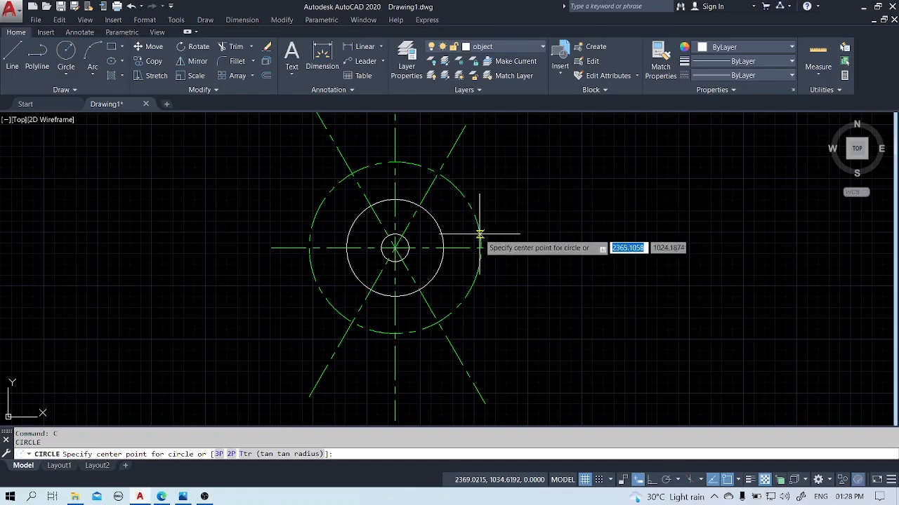
left_click(396, 248)
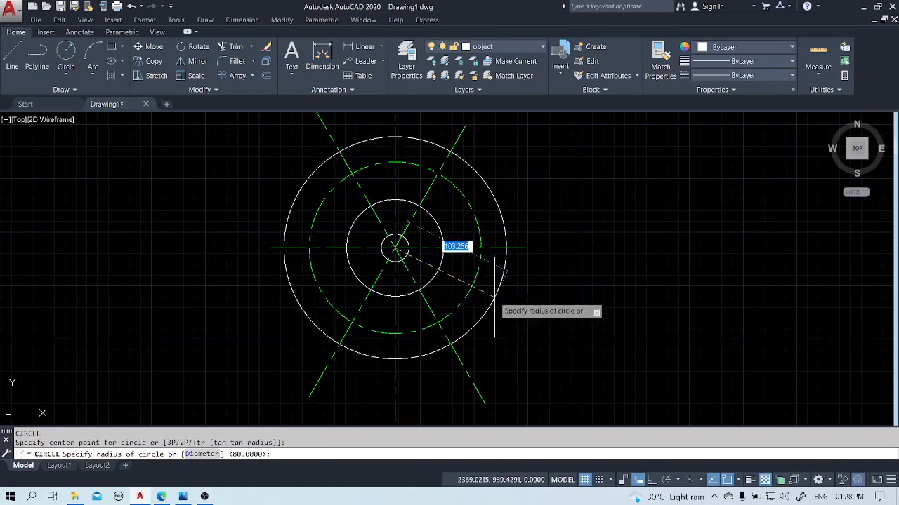
type("108")
key("Return")
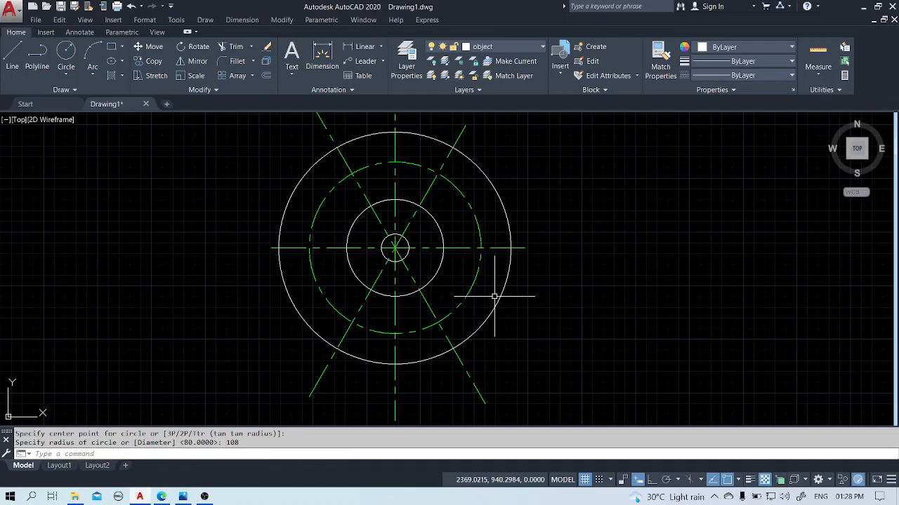
Draw two more concentric circles of radius 64 and 96 around the common center.
key("Return")
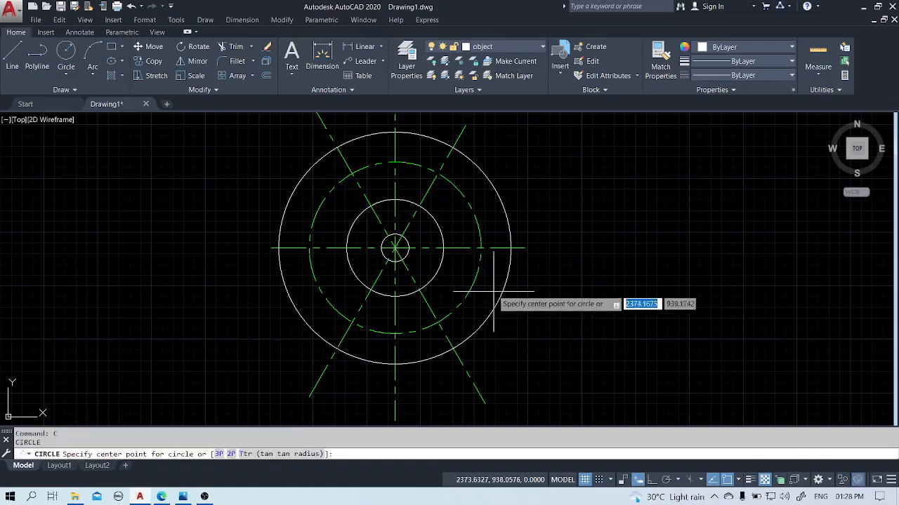
left_click(395, 248)
type("64")
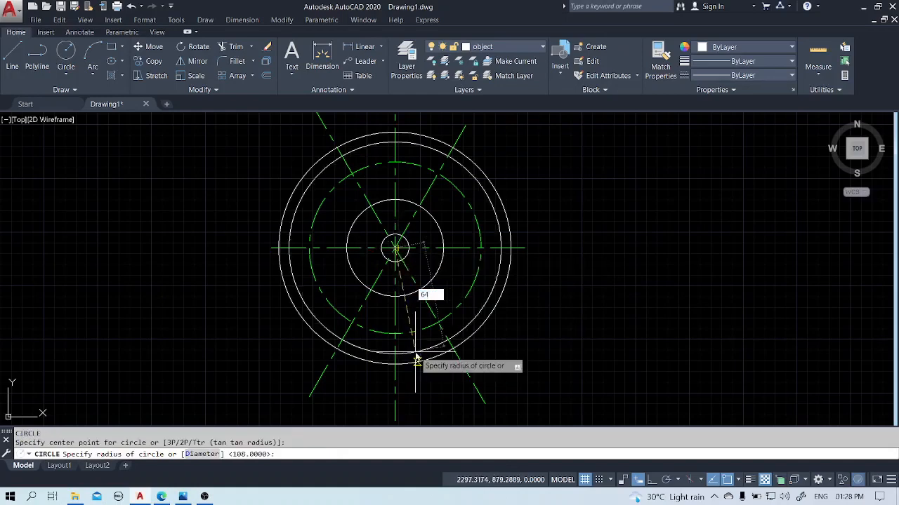
key("Return")
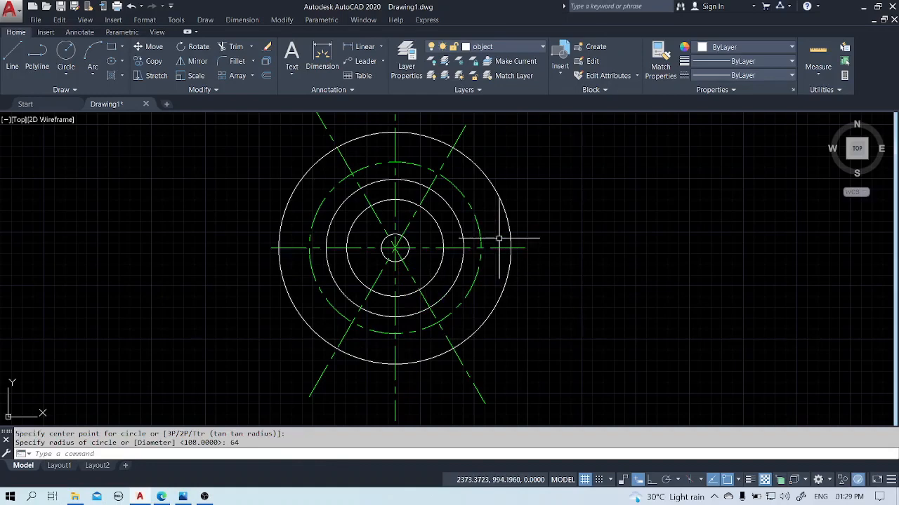
type("c")
key("Return")
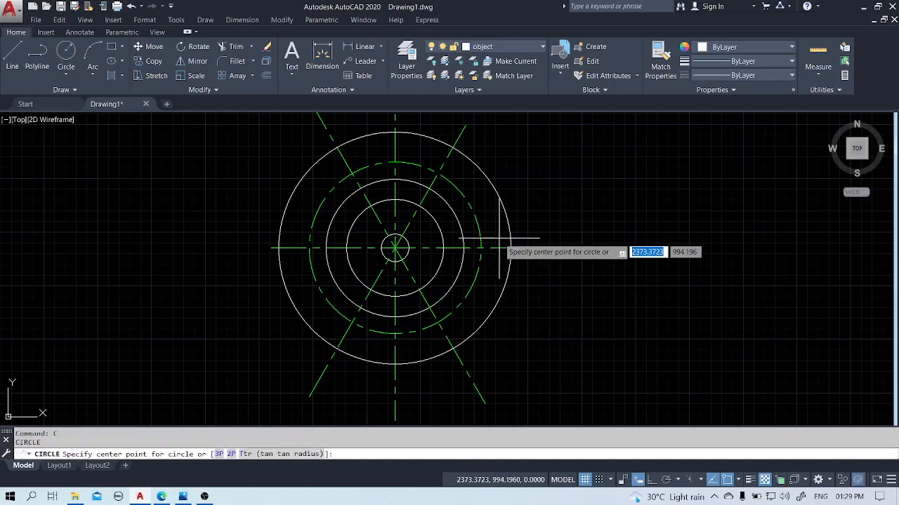
left_click(395, 247)
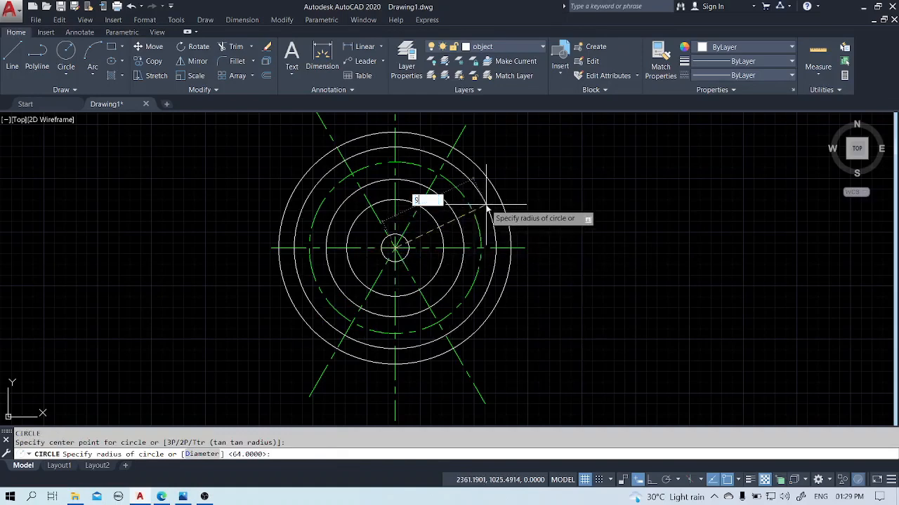
type("96")
key("Return")
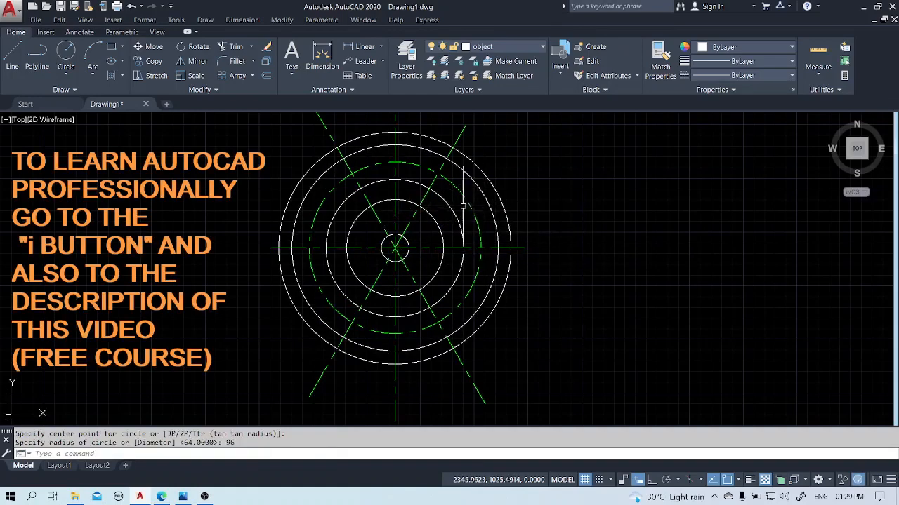
Draw two radius 16 circles where the angled centerlines cross the upper half of the dashed circle, reaching the radius 96 circle.
scroll(436, 213, "up", 2)
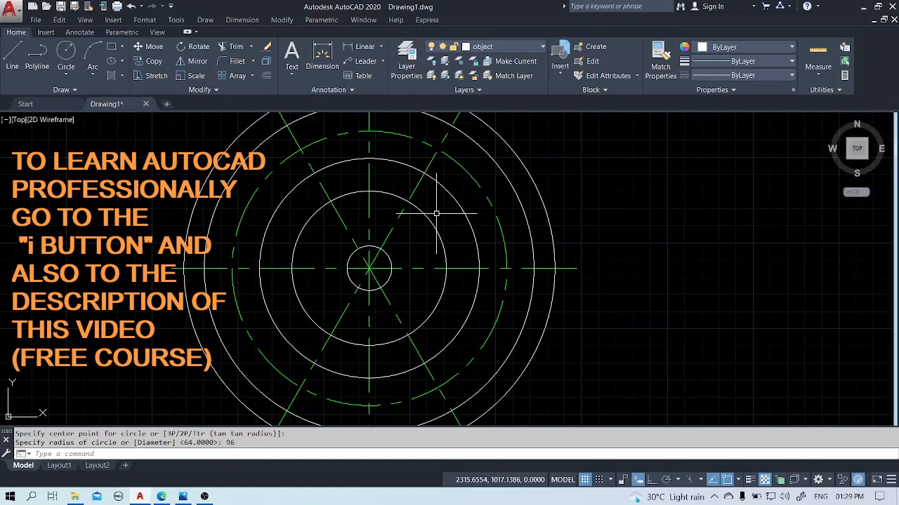
scroll(436, 213, "down", 2)
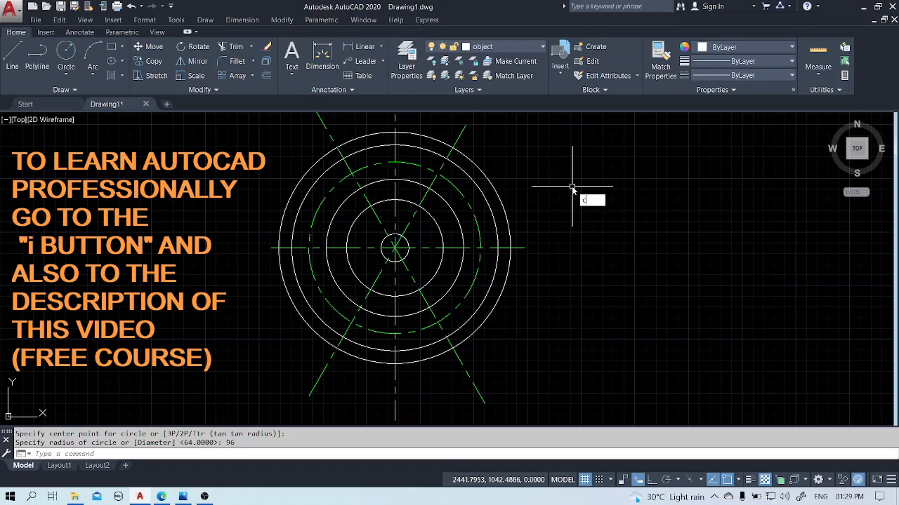
key("Return")
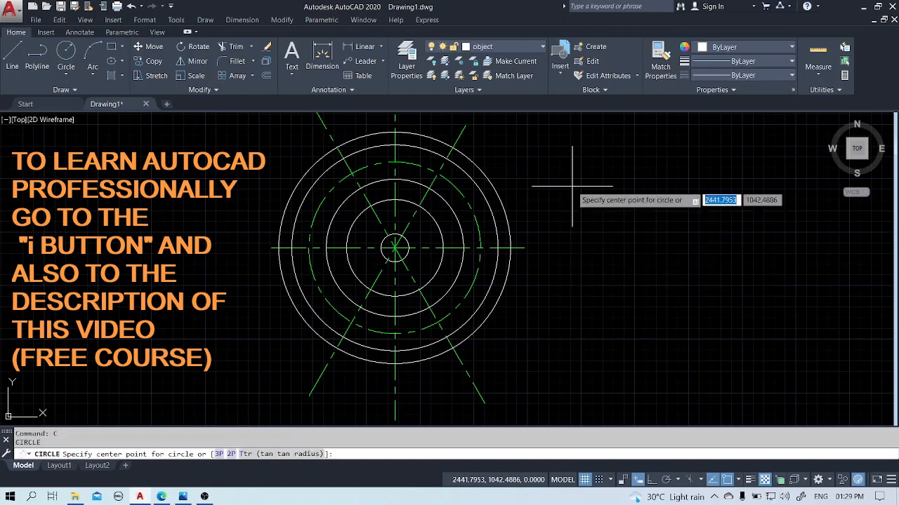
left_click(438, 172)
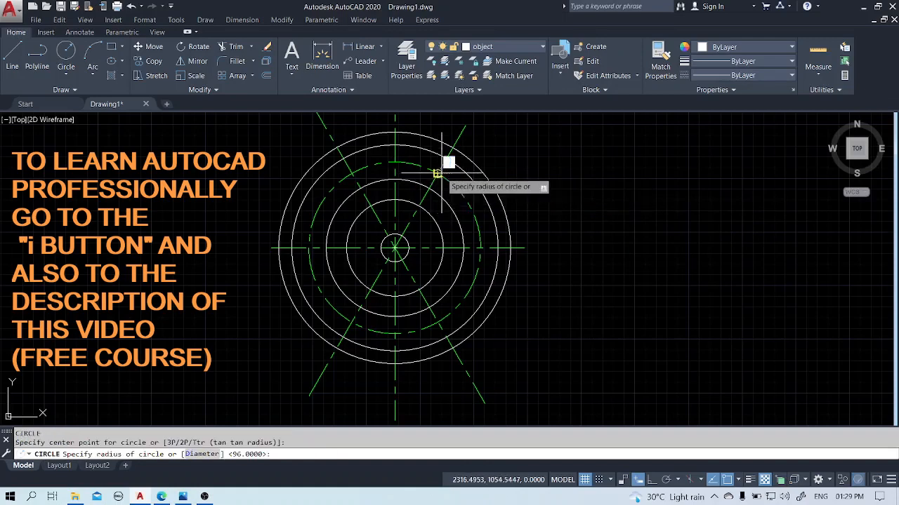
left_click(446, 159)
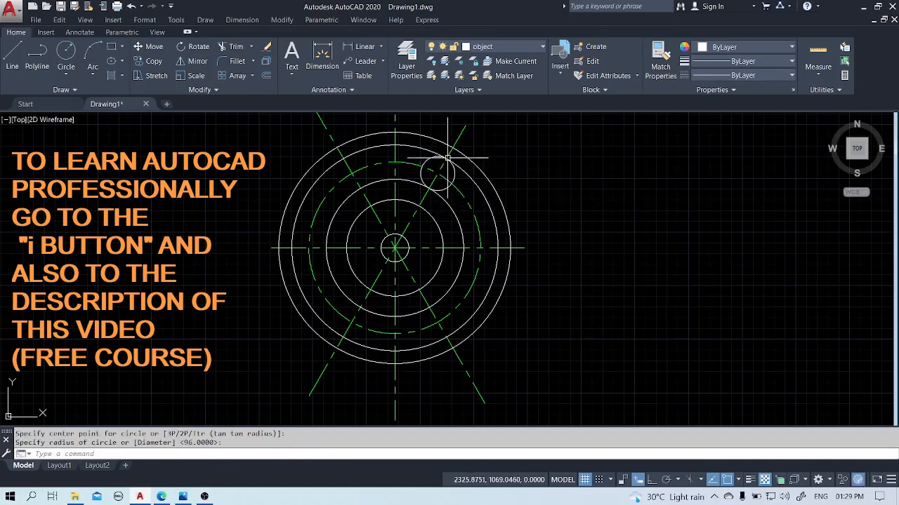
key("space")
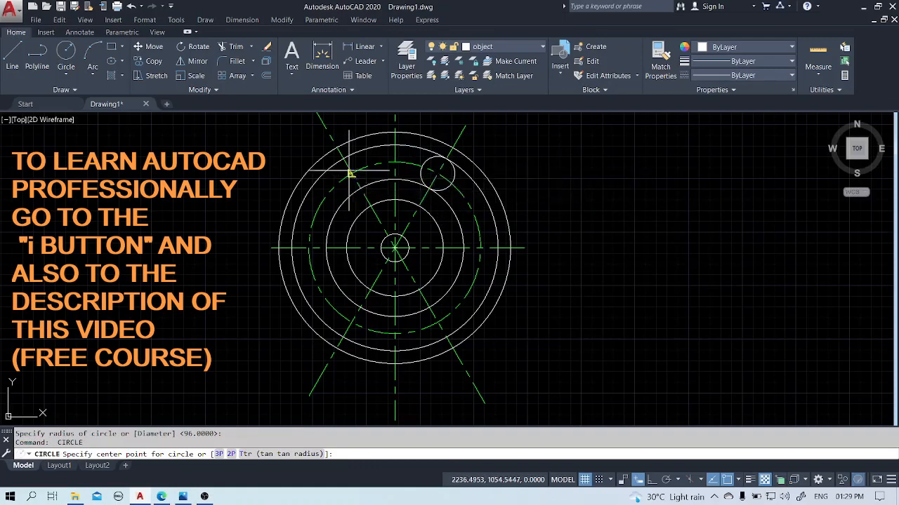
left_click(351, 173)
left_click(359, 188)
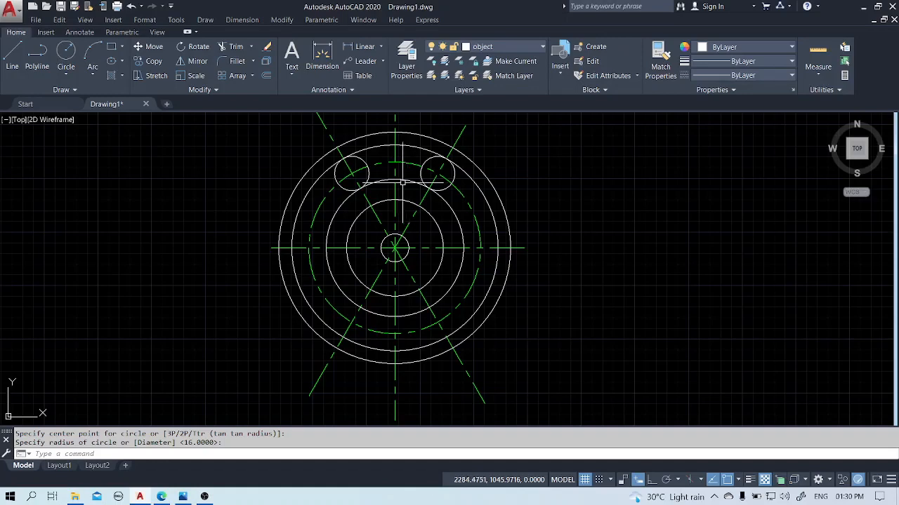
Copy the upper-left small circle from its center to the lower-left crossing of the angled centerline and the dashed circle.
type("CO")
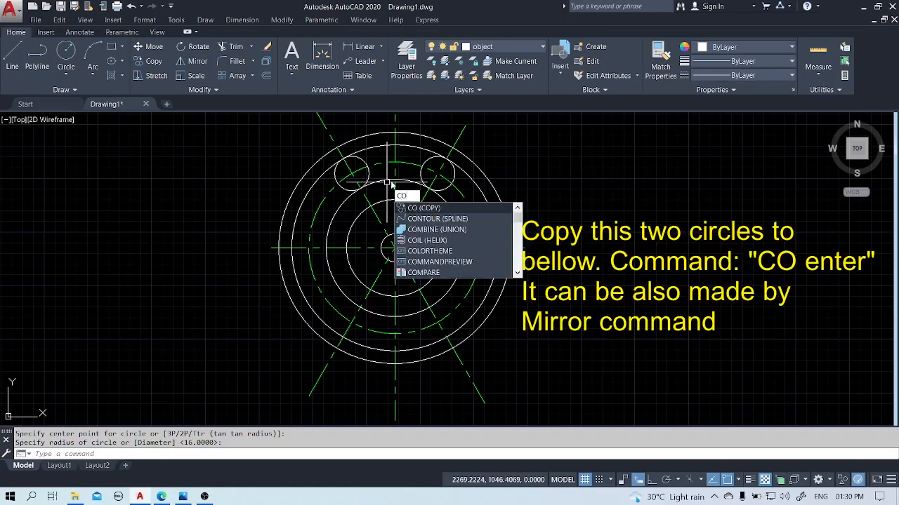
key("Return")
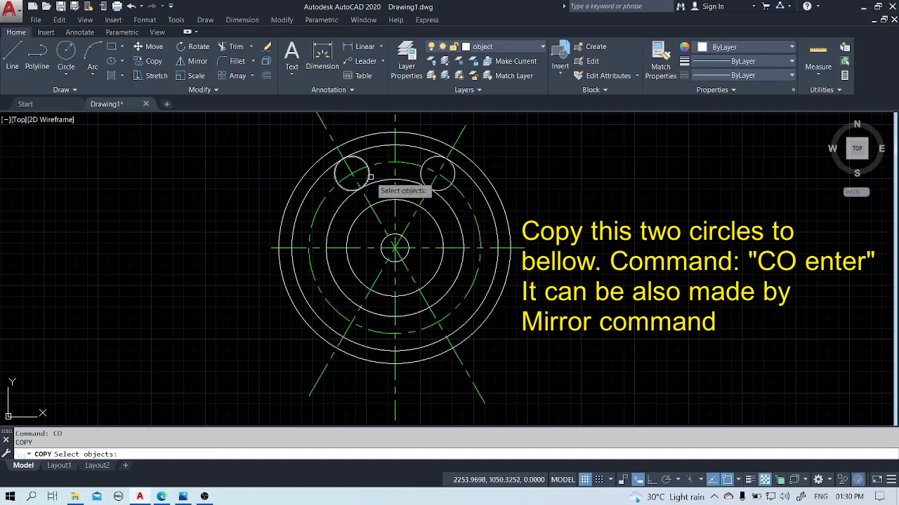
left_click(366, 176)
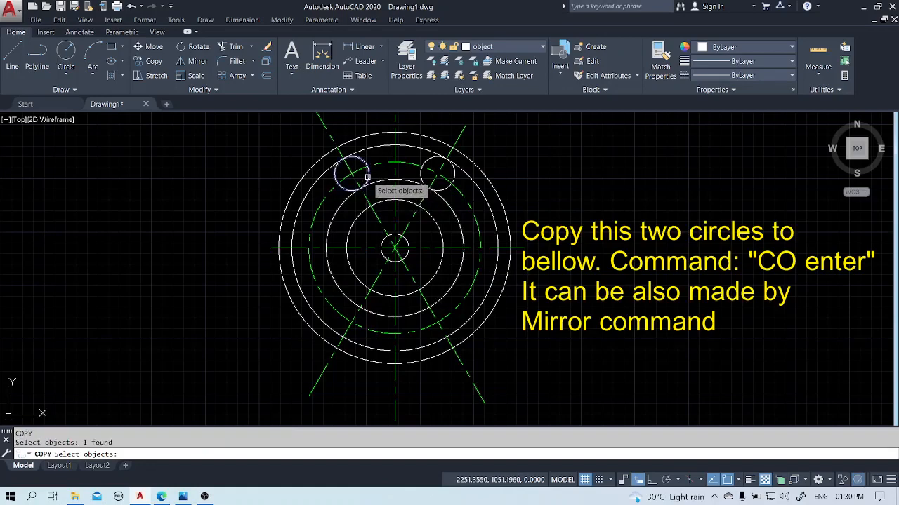
key("Return")
left_click(352, 172)
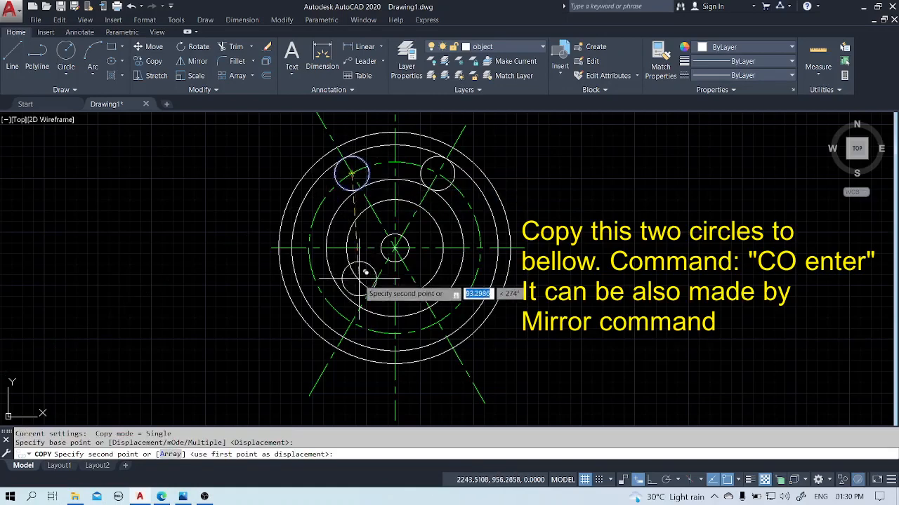
left_click(351, 323)
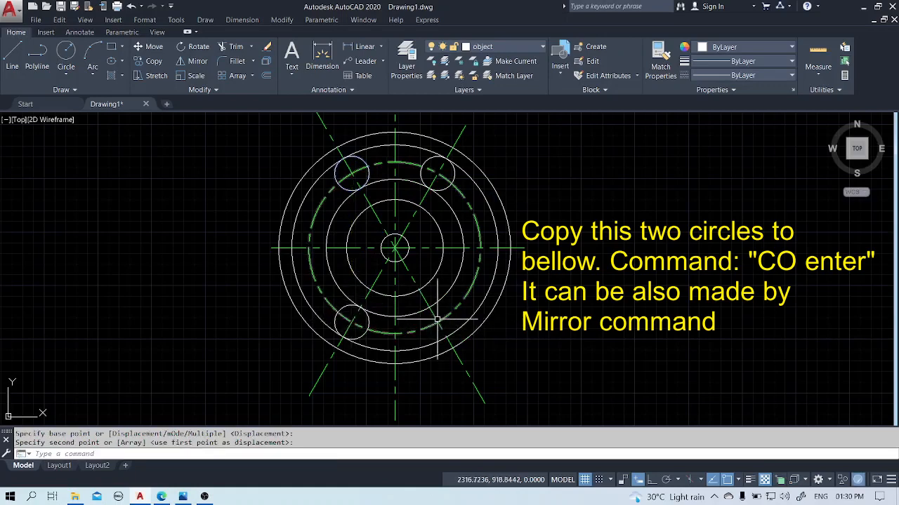
Copy the lower-left small circle from its center to the lower-right crossing of the angled centerline and the dashed circle.
type("co")
key("Return")
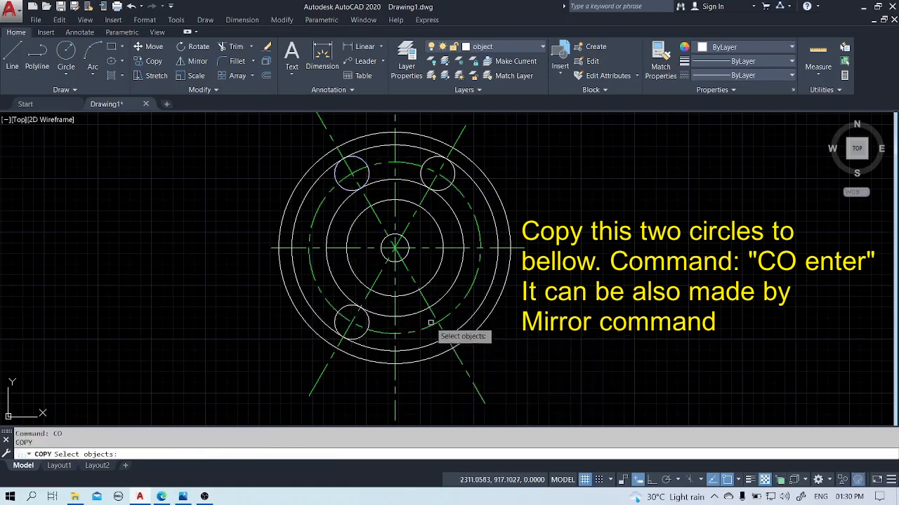
left_click(368, 322)
key("Return")
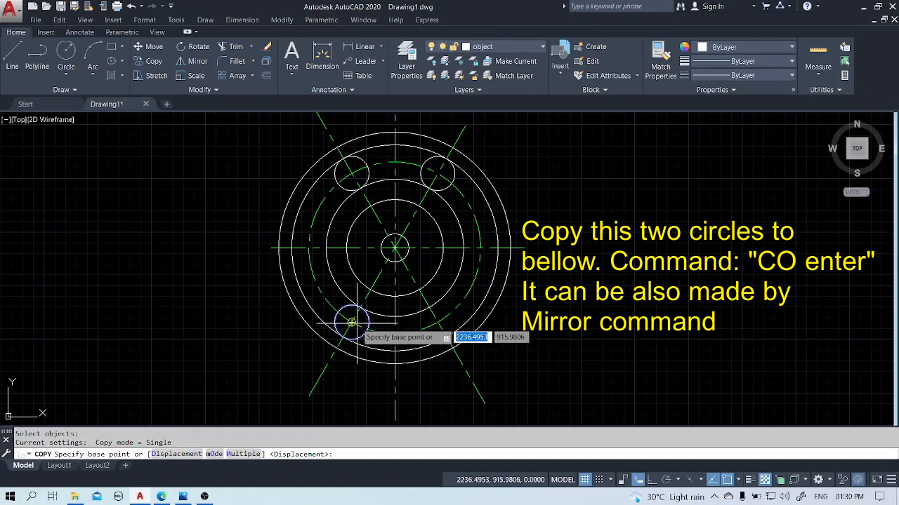
left_click(352, 323)
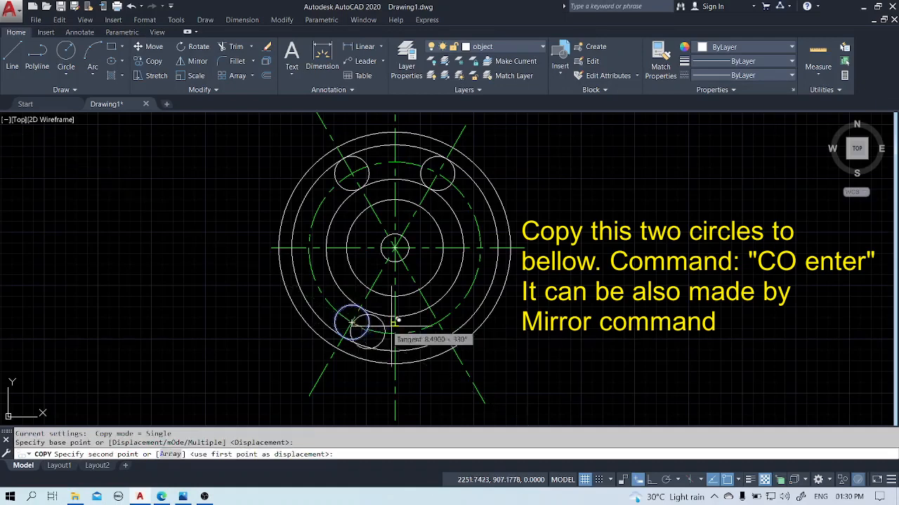
left_click(437, 322)
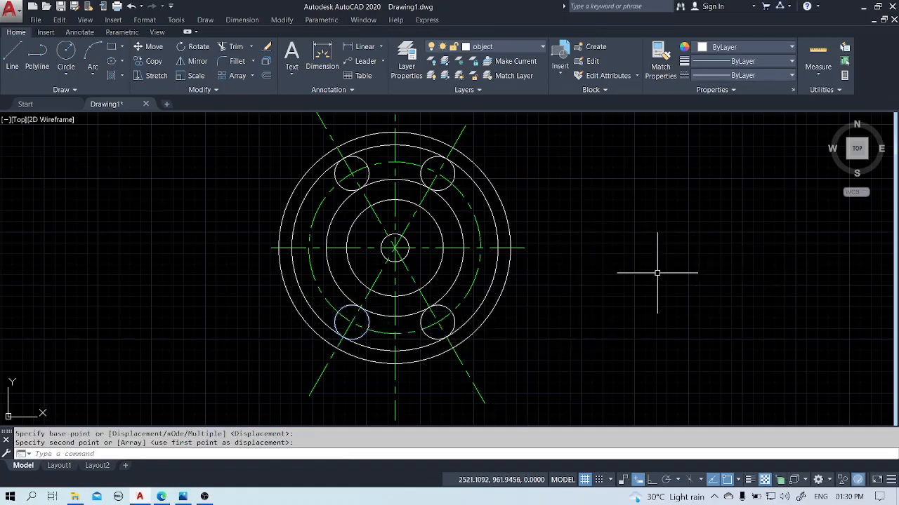
Trim the radius 64 and 96 circles between the two right-hand small circles, using those small circles as cutting edges.
type("tr")
key("Return")
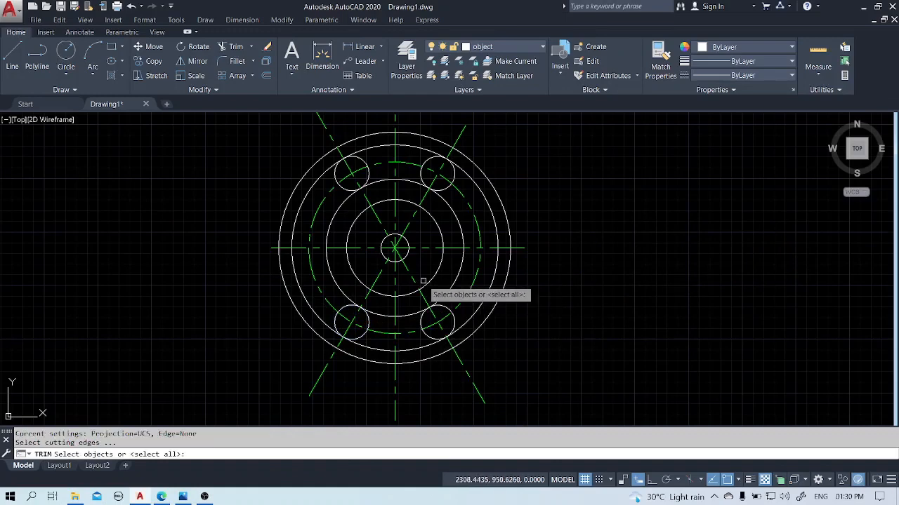
left_click(446, 190)
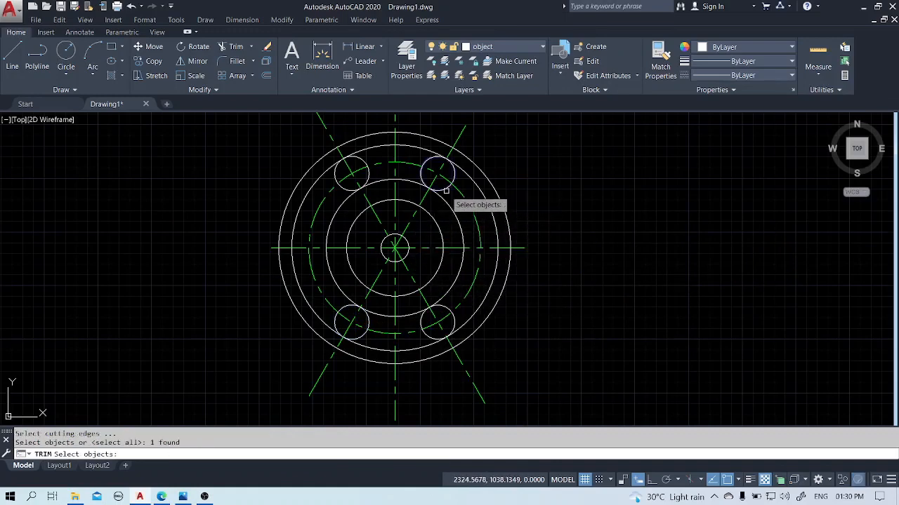
left_click(446, 308)
key("Return")
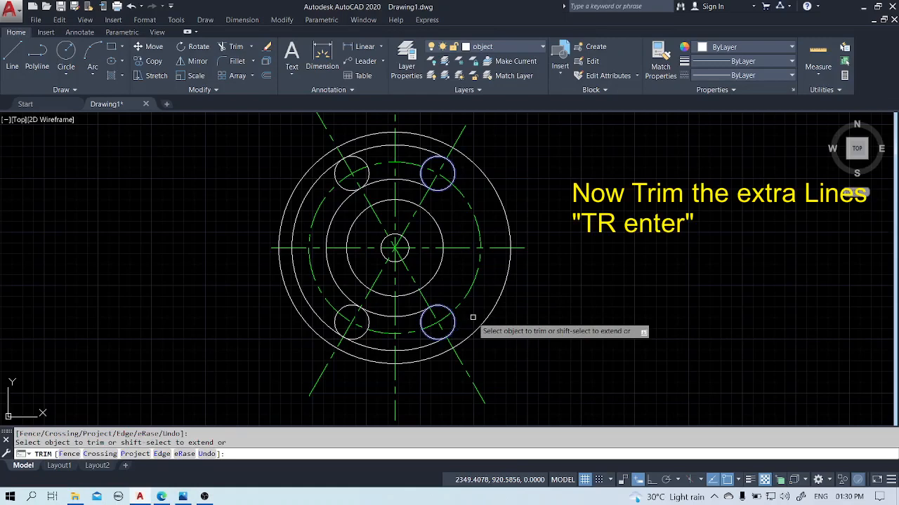
key("Escape")
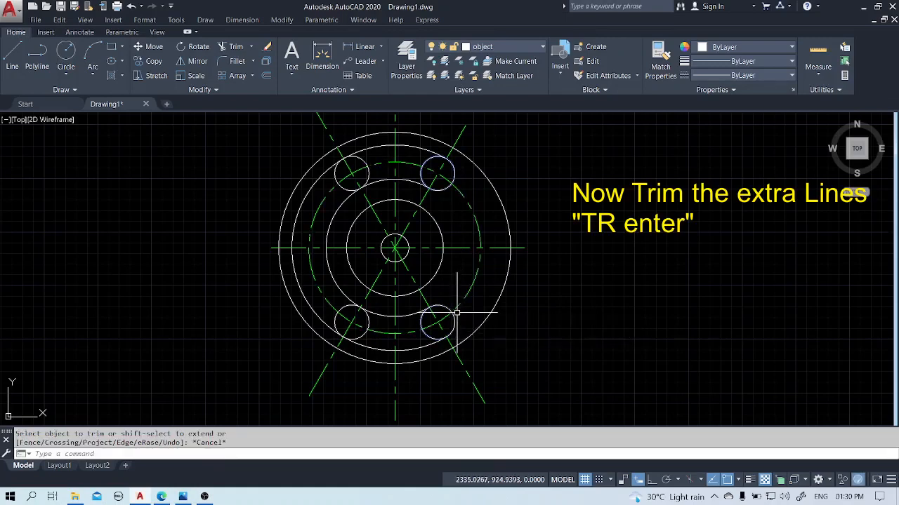
Trim the radius 64 and 96 circles between the two left-hand small circles, using those small circles as cutting edges.
type("tr")
key("Return")
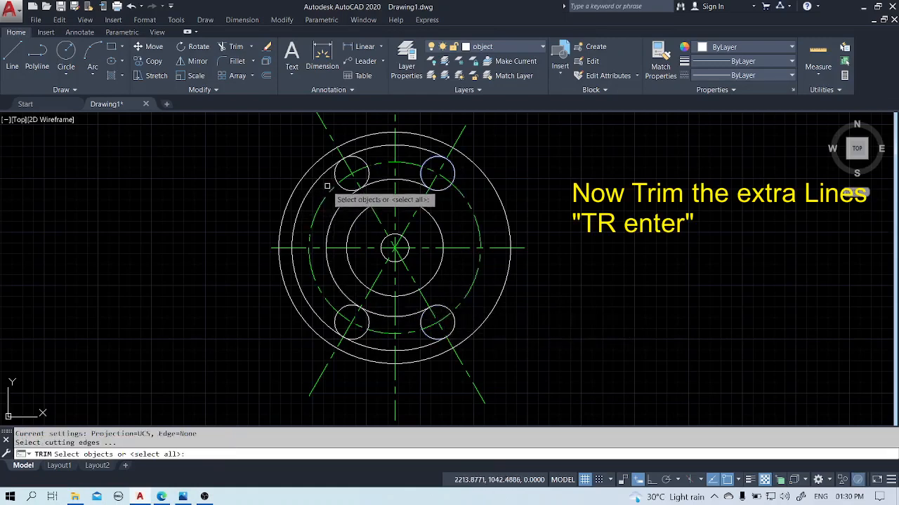
left_click(335, 175)
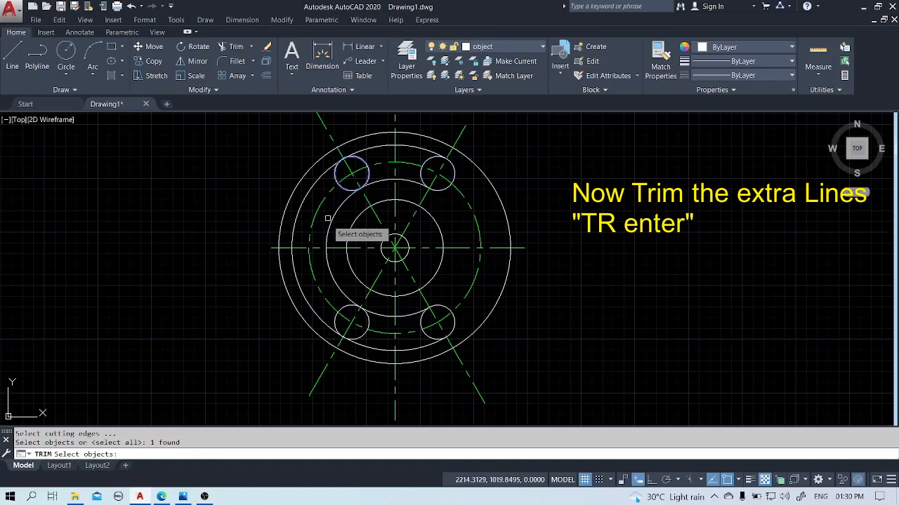
left_click(335, 317)
key("Return")
left_click(315, 311)
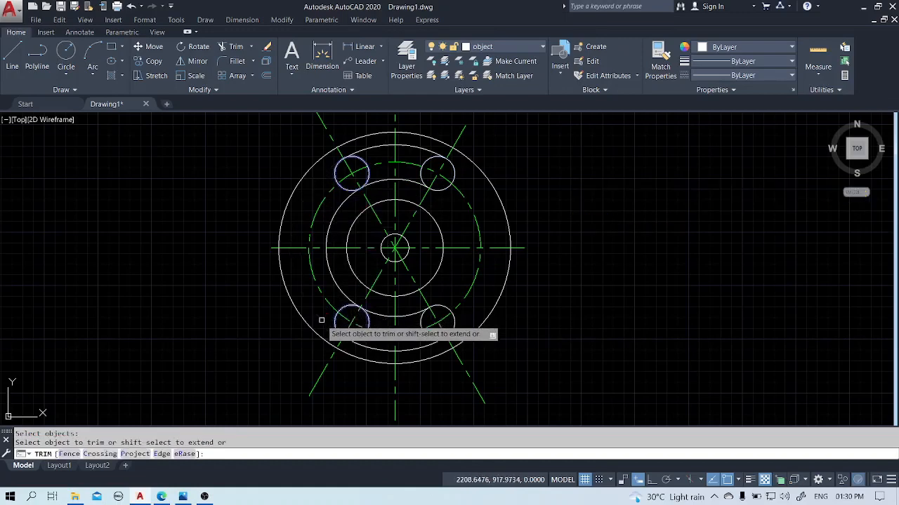
left_click(341, 289)
key("Escape")
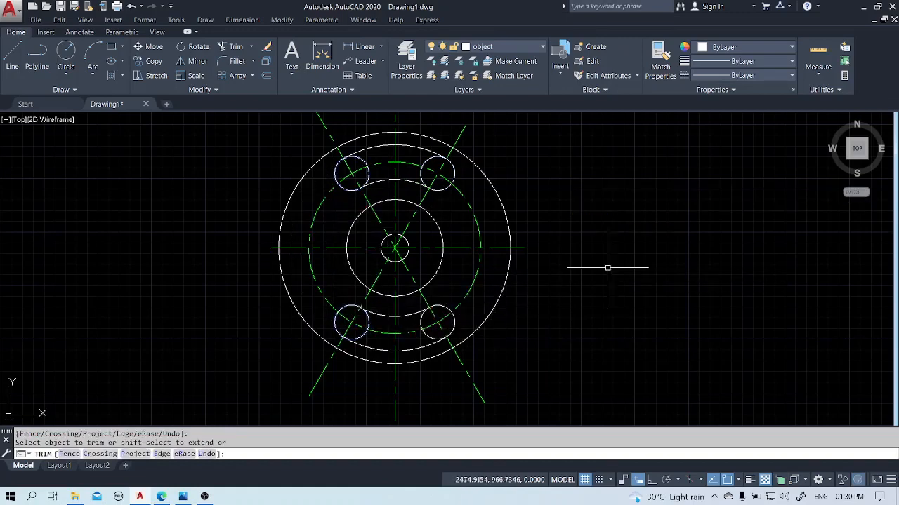
Trim away the inner halves of the four small circles to form the rounded ends of the upper and lower curved slots.
type("tr")
key("Return")
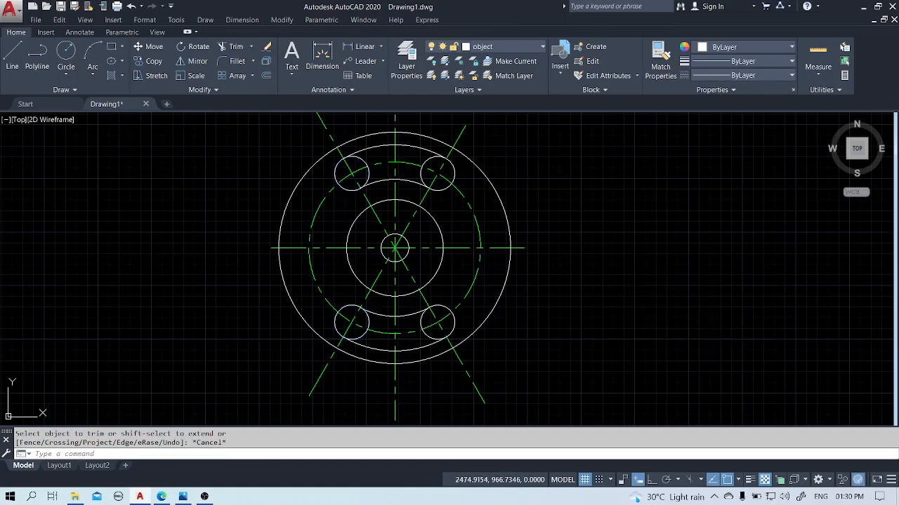
left_click(425, 318)
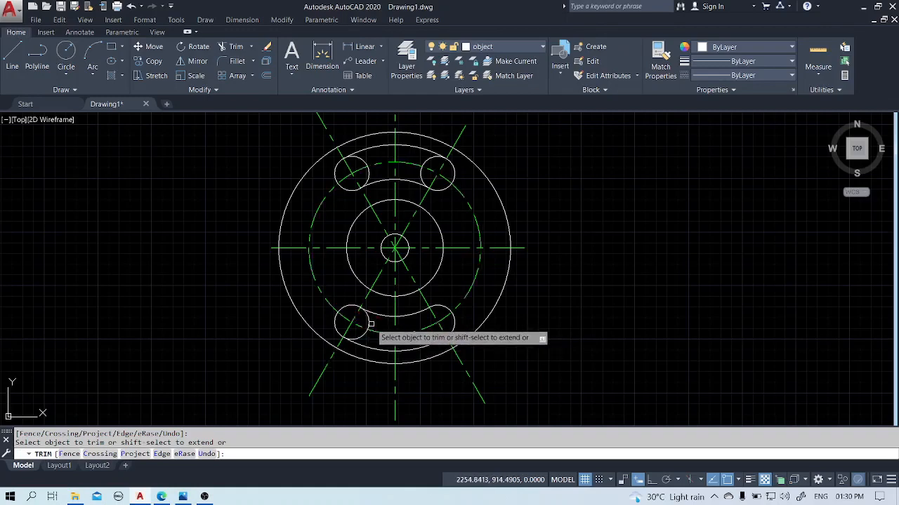
left_click(368, 318)
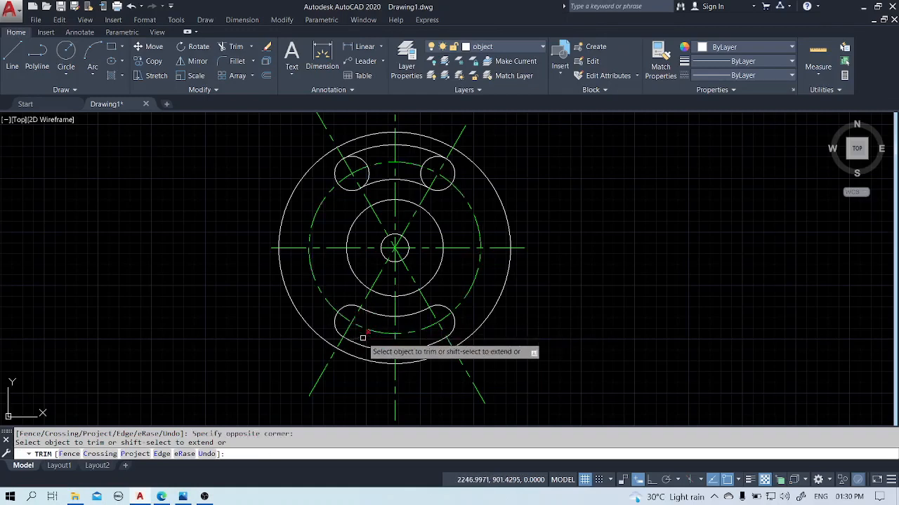
left_click(368, 331)
left_click(367, 175)
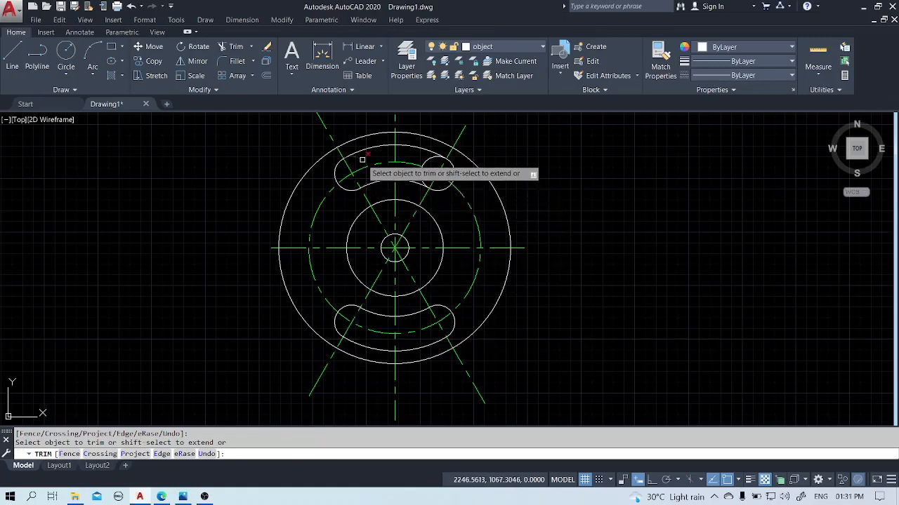
left_click(428, 158)
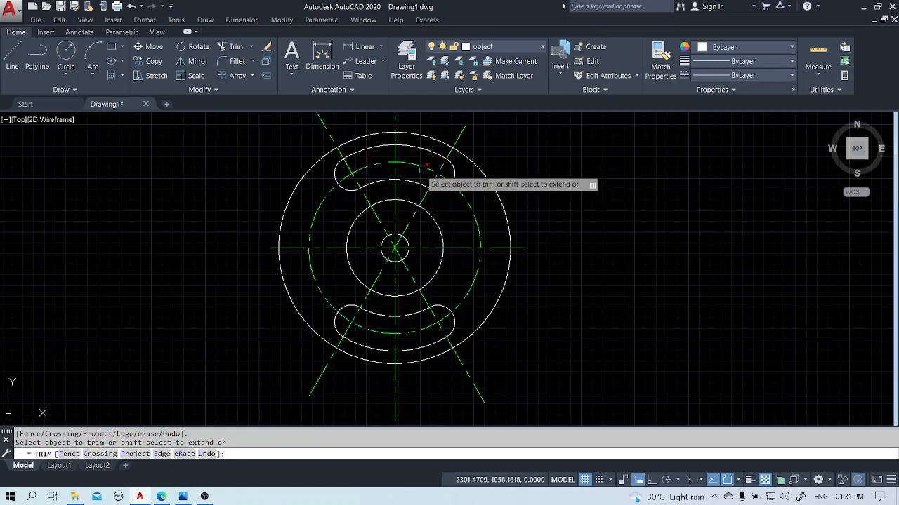
Draw radius 28 circles centered on both end centers of the upper slot, reaching the angled centerlines' crossings with the outer circle.
right_click(568, 180)
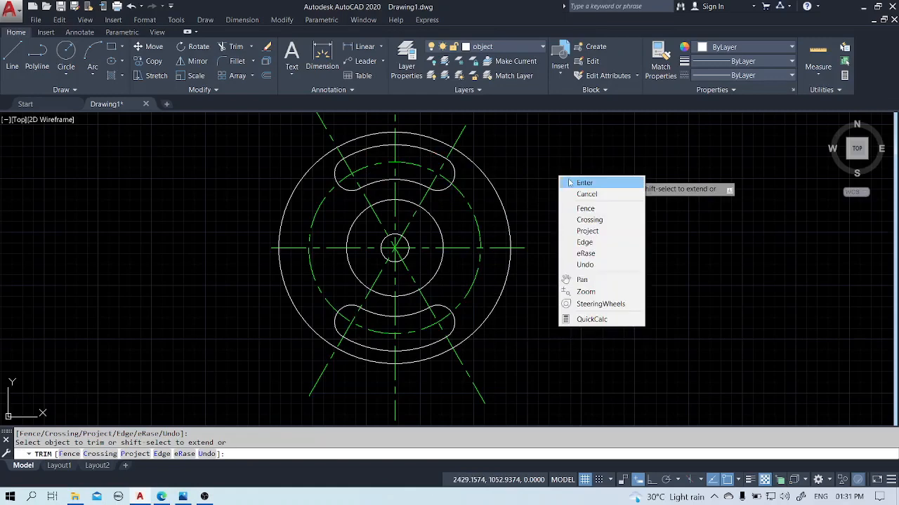
left_click(584, 183)
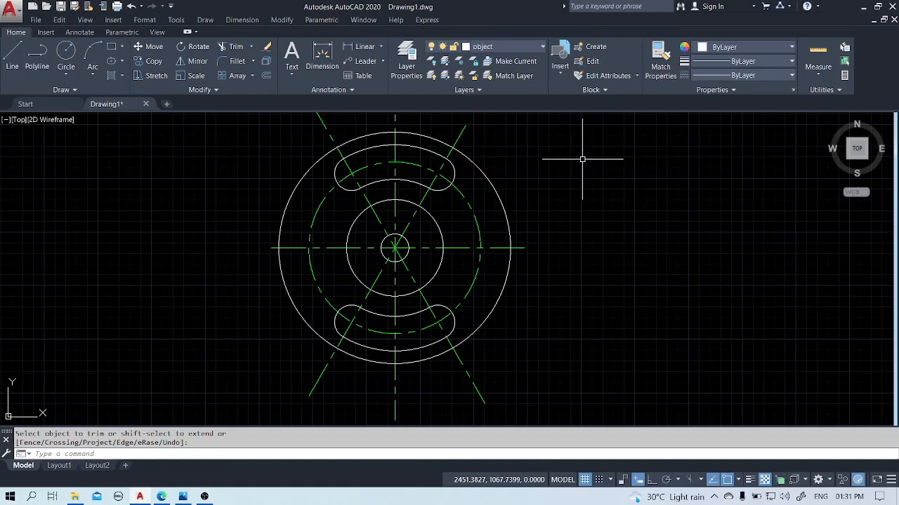
key("Return")
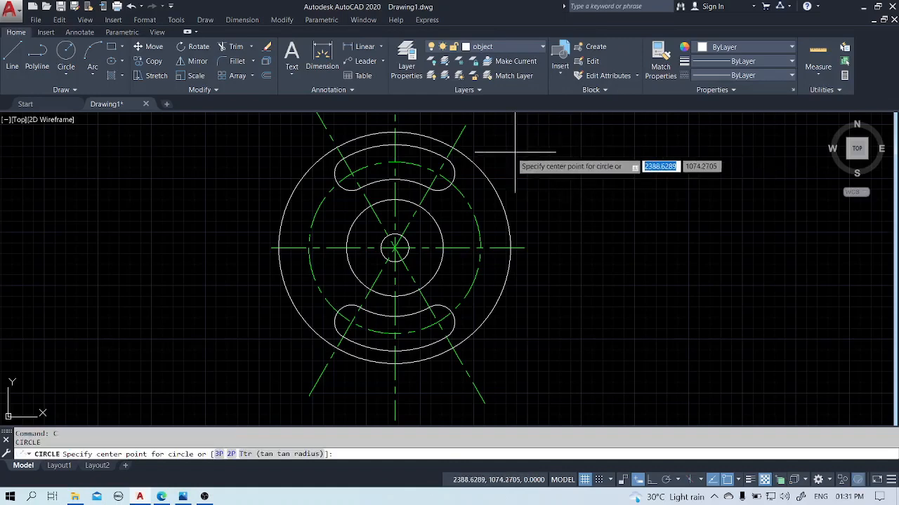
left_click(438, 172)
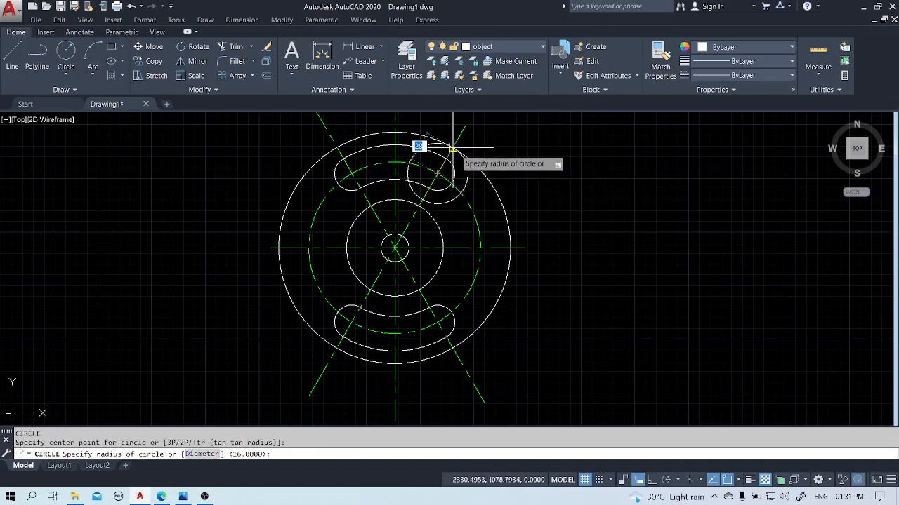
left_click(452, 147)
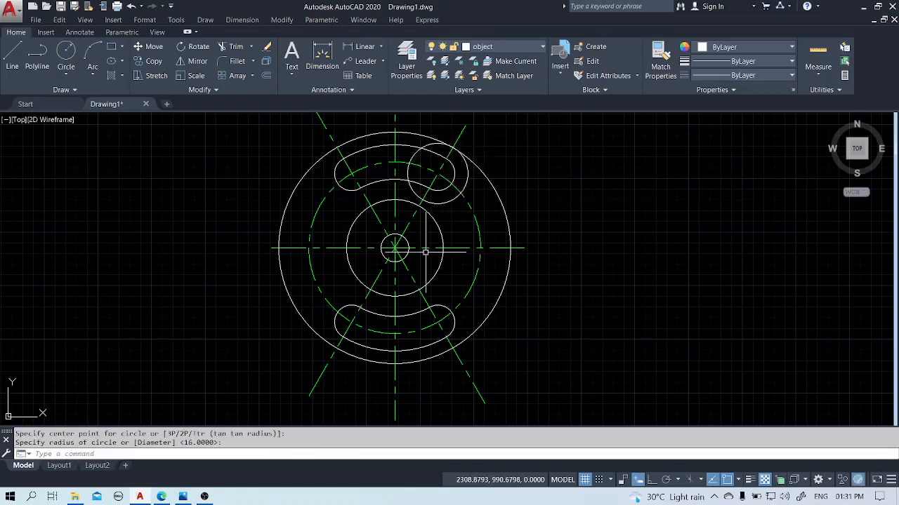
key("Return")
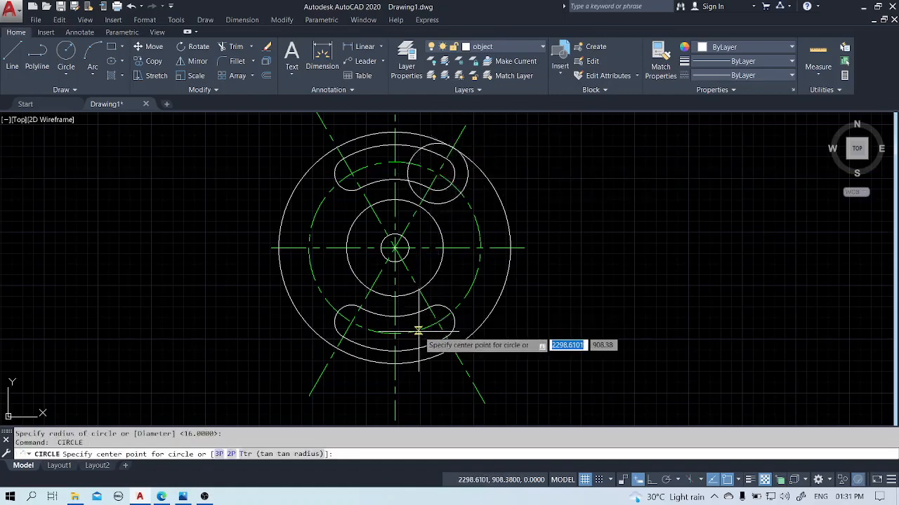
left_click(351, 173)
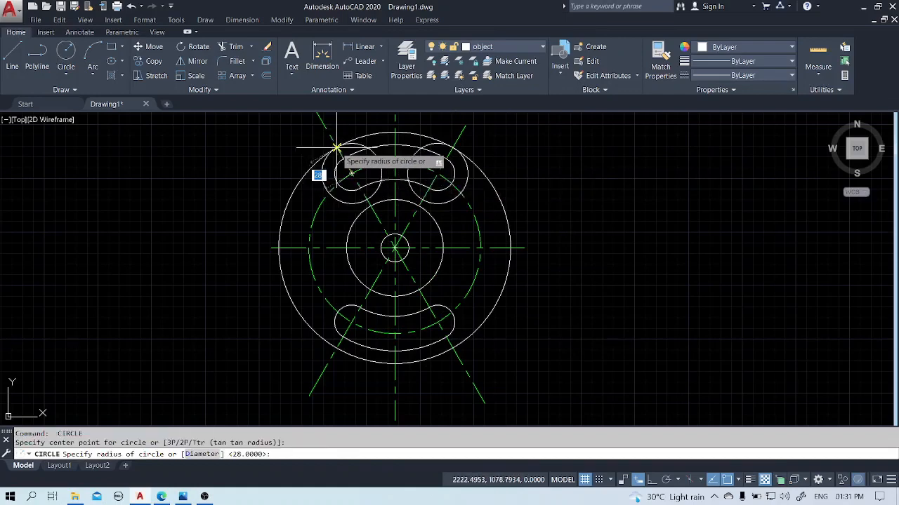
left_click(336, 148)
Draw radius 28 circles centered on both end centers of the lower slot, reaching out to the outer circle.
key("Return")
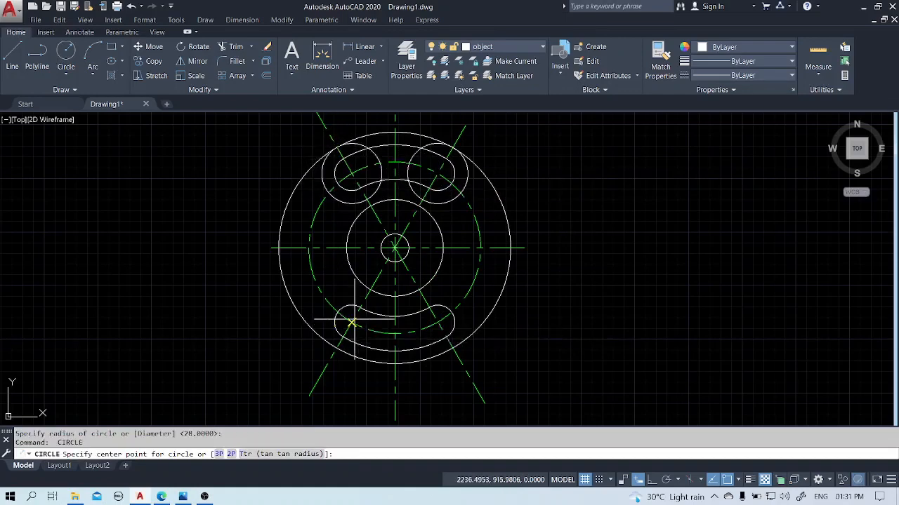
left_click(351, 322)
left_click(337, 349)
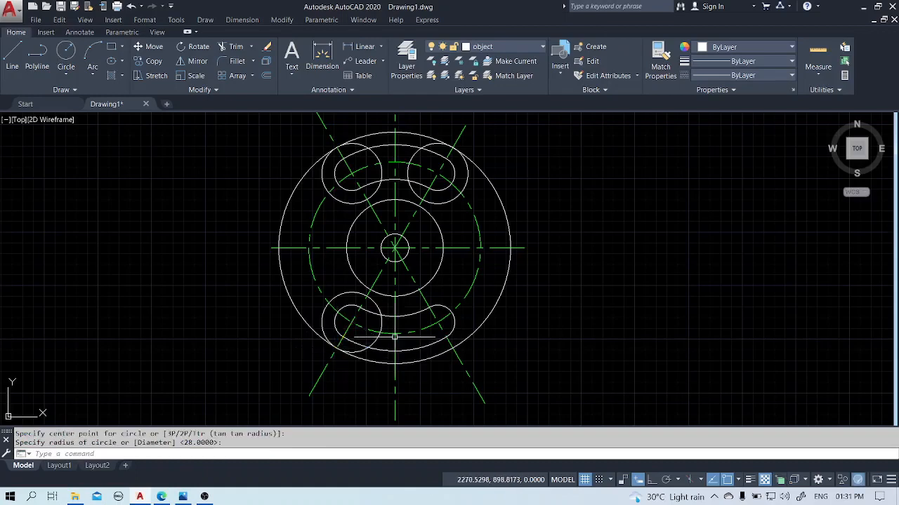
key("Return")
left_click(437, 323)
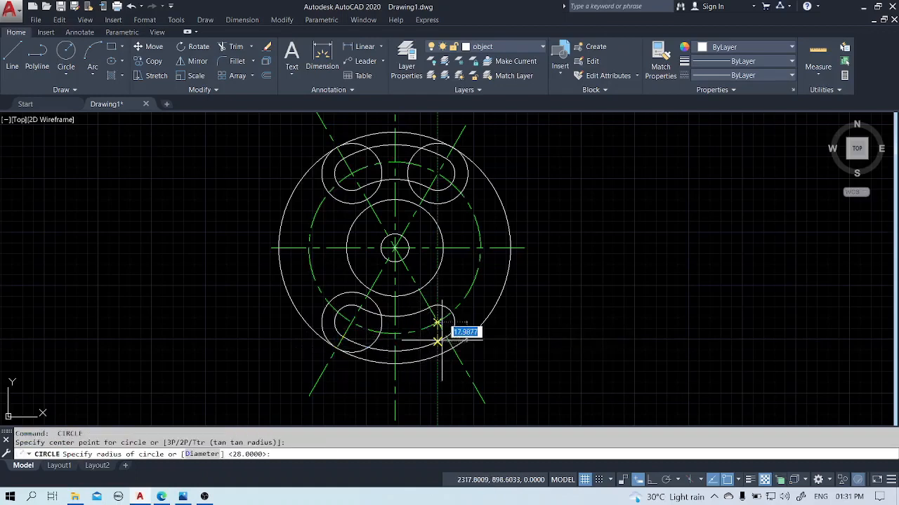
left_click(450, 346)
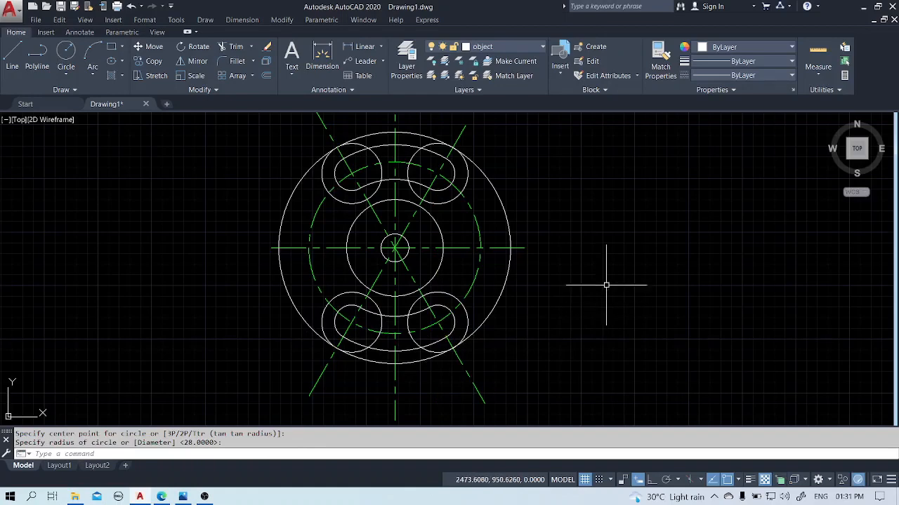
Trim the left and right side arcs of the outer circle, using the four radius 28 circles as cutting edges.
type("tr")
key("Return")
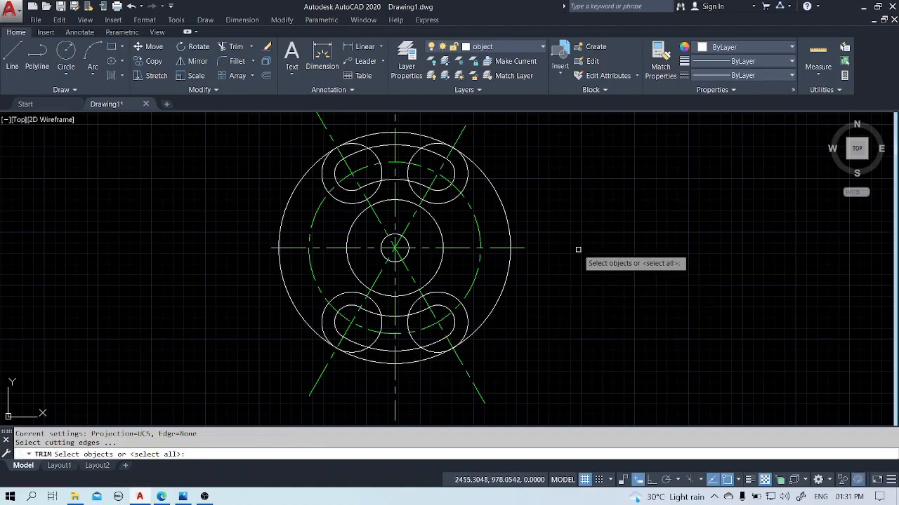
left_click(467, 182)
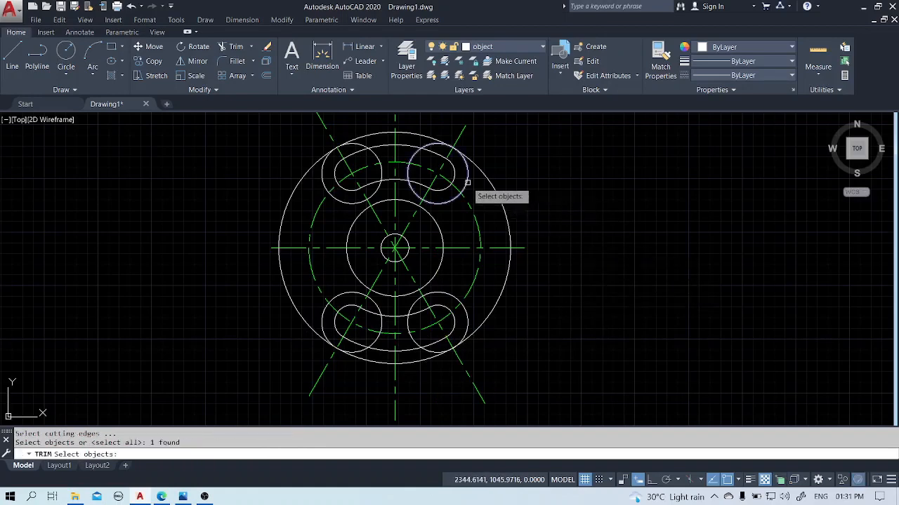
left_click(467, 322)
left_click(337, 294)
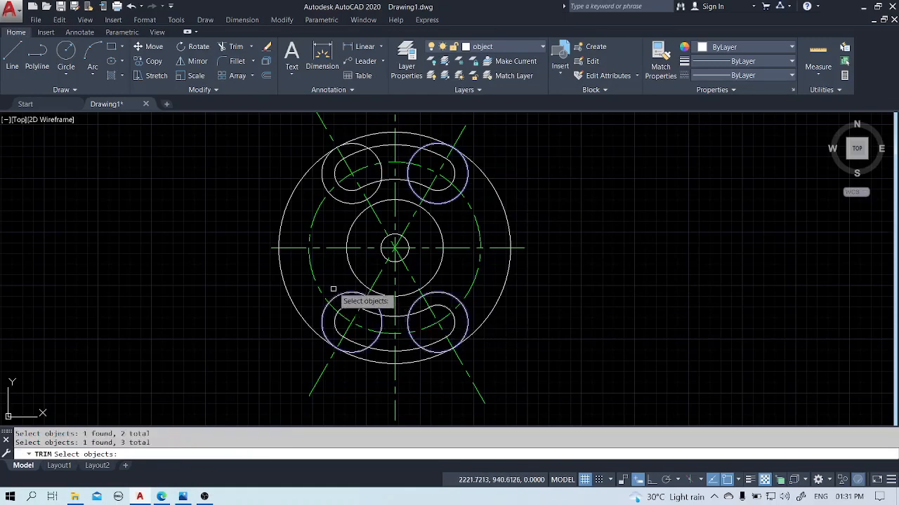
left_click(341, 202)
key("Return")
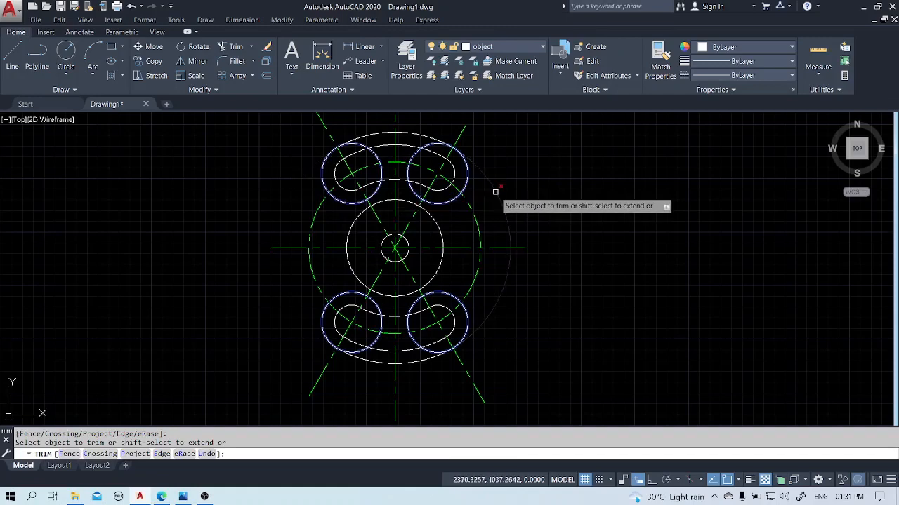
key("Escape")
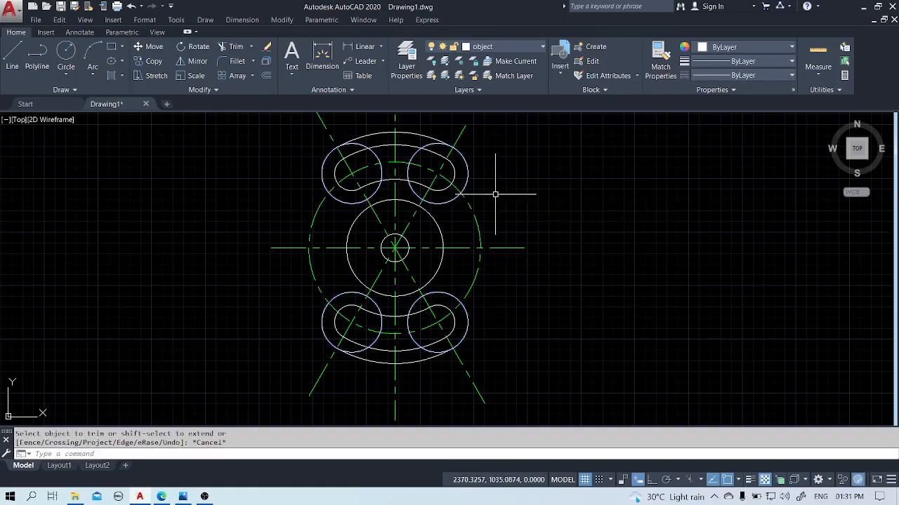
Set the linetype scale of the four straight centerlines crossing at the center to 0.5.
scroll(405, 243, "up", 4)
left_click(401, 245)
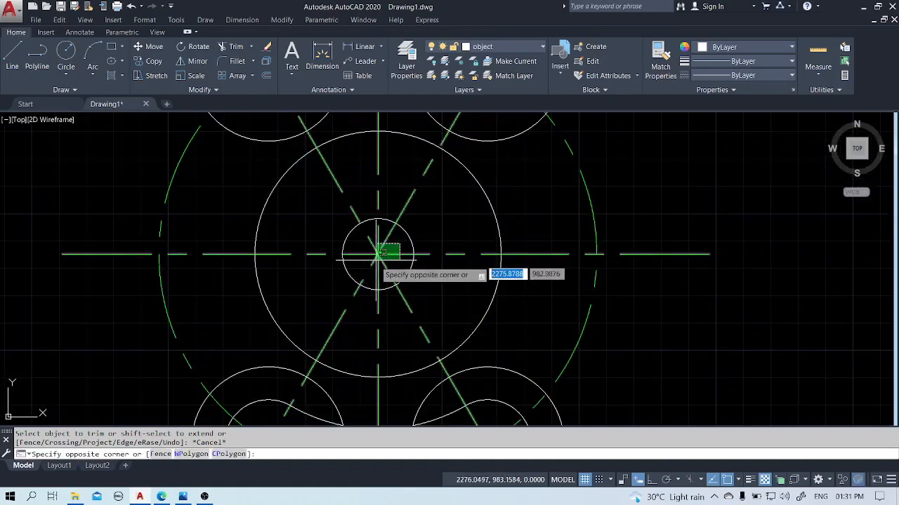
left_click(372, 263)
type("ch")
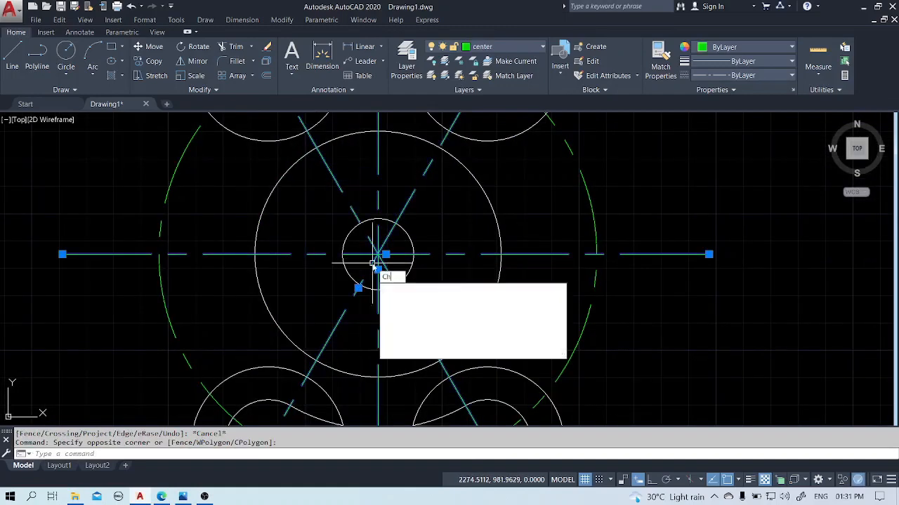
key("Return")
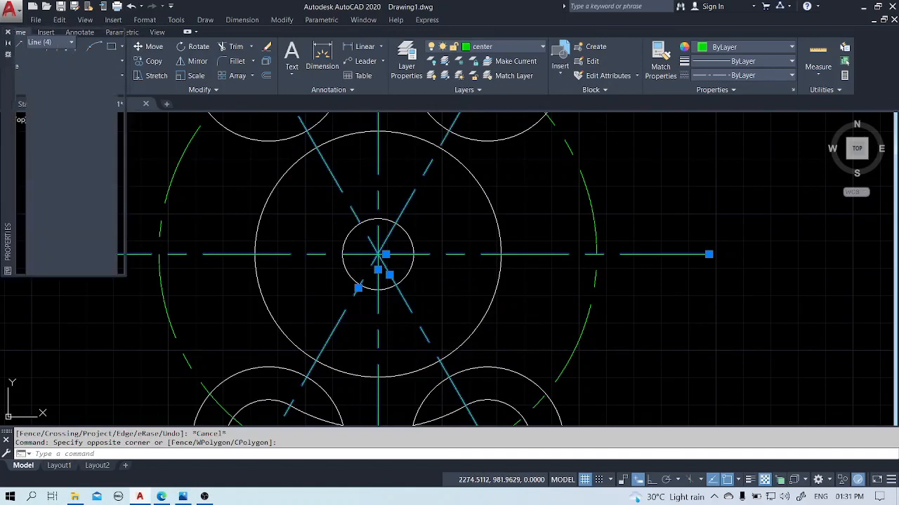
left_click(84, 106)
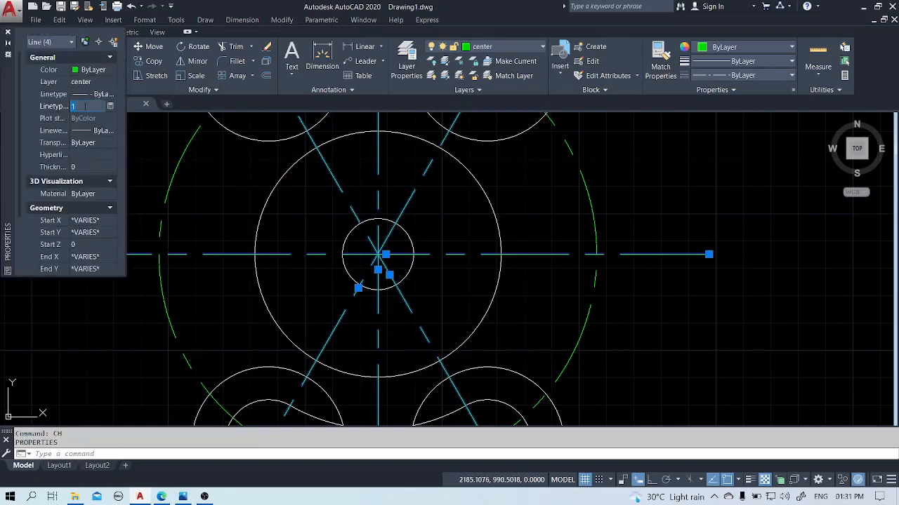
type(".5")
key("Return")
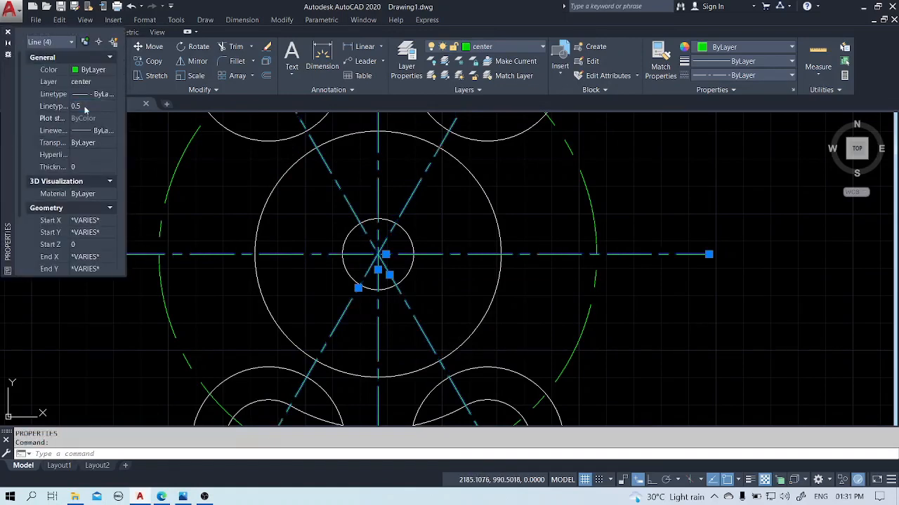
scroll(422, 250, "down", 4)
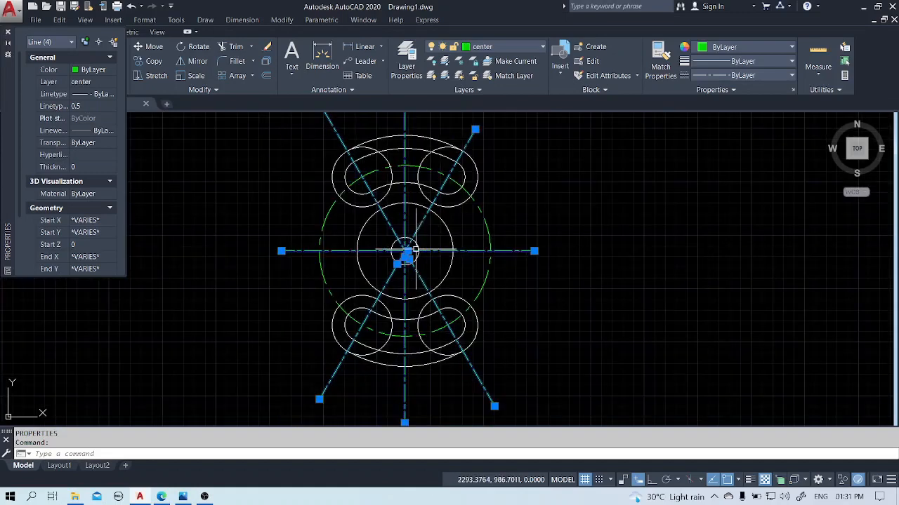
key("Escape")
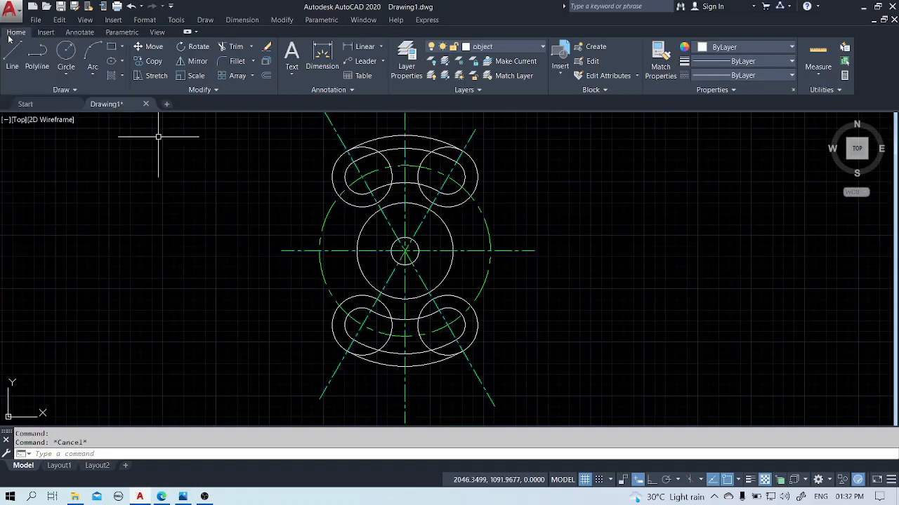
Draw a radius 10 circle tangent to the lower-right radius 28 circle and the larger central circle, using tangent-tangent-radius.
middle_click_drag(645, 326, 596, 326)
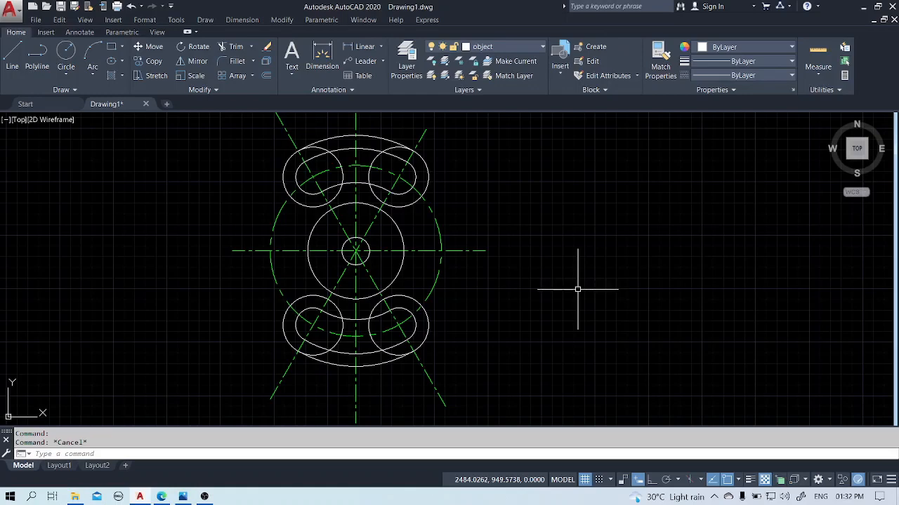
key("Return")
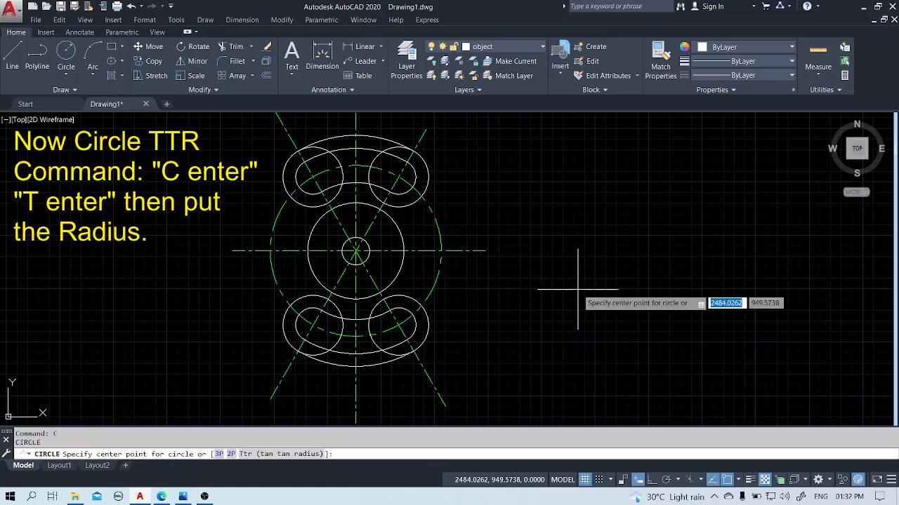
type("t")
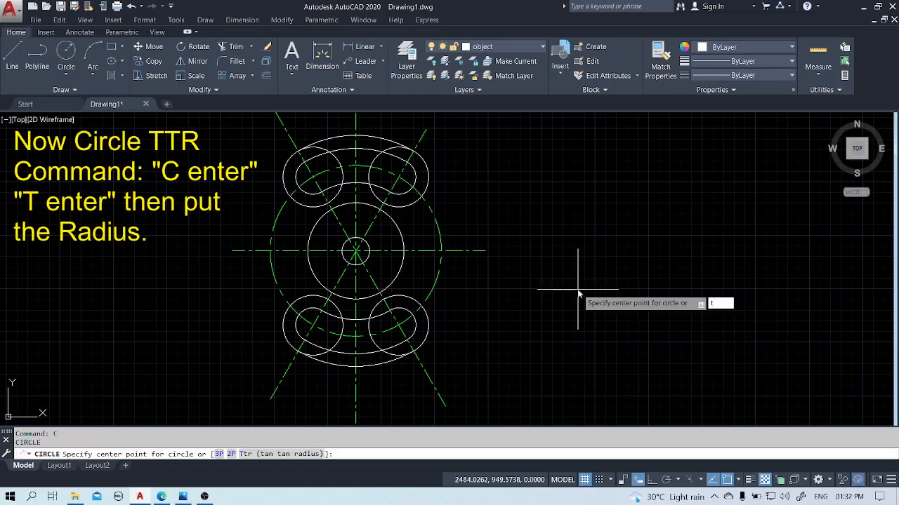
key("Return")
left_click(398, 295)
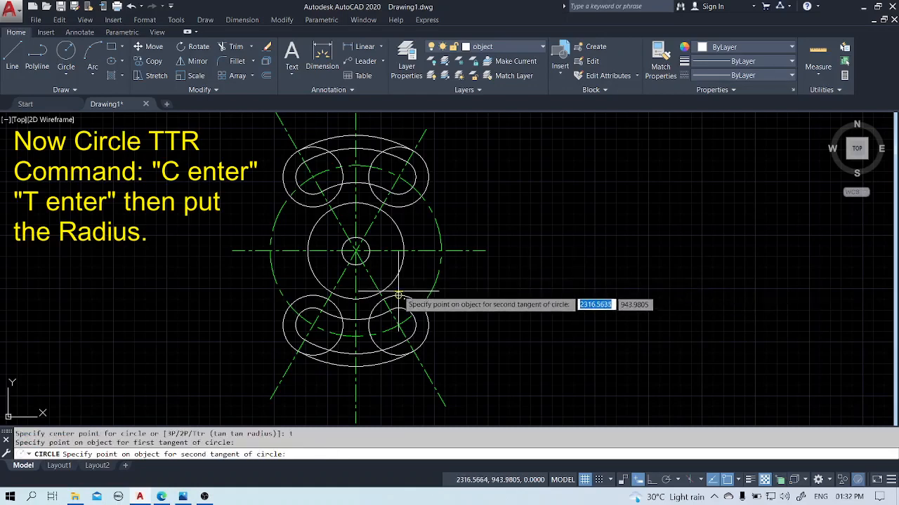
left_click(393, 282)
type("10")
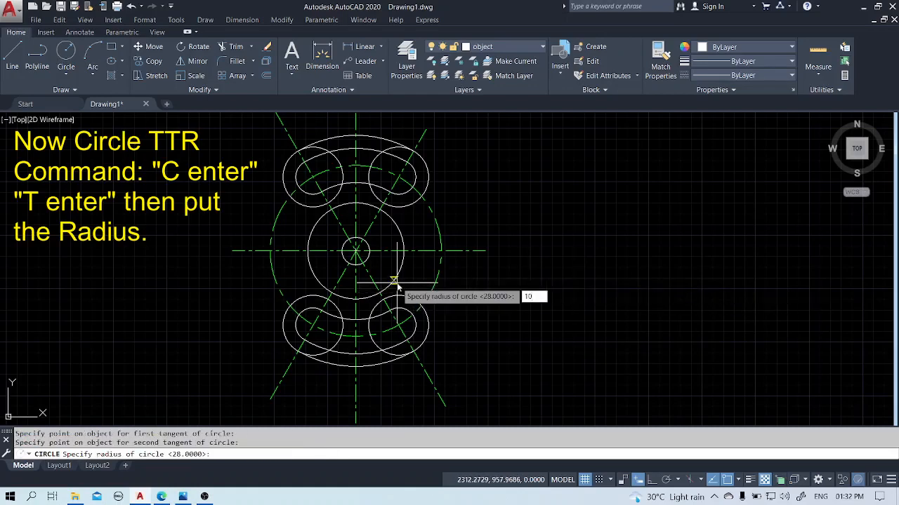
key("Return")
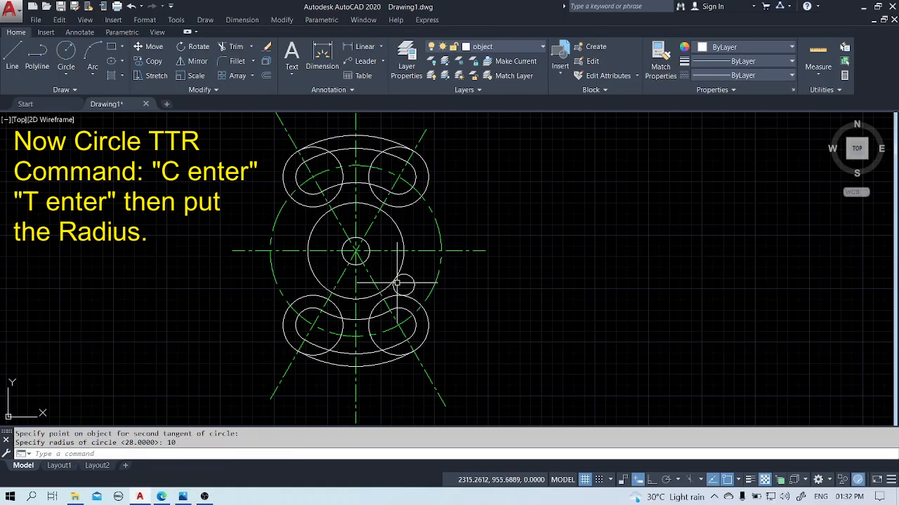
Draw a radius 10 circle tangent to the lower-left radius 28 circle and the larger central circle, using tangent-tangent-radius.
key("Return")
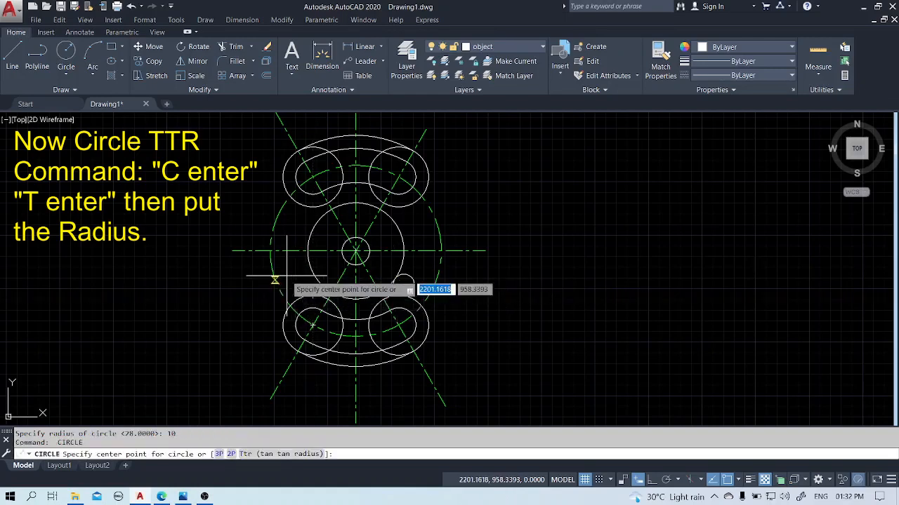
type("t")
key("Return")
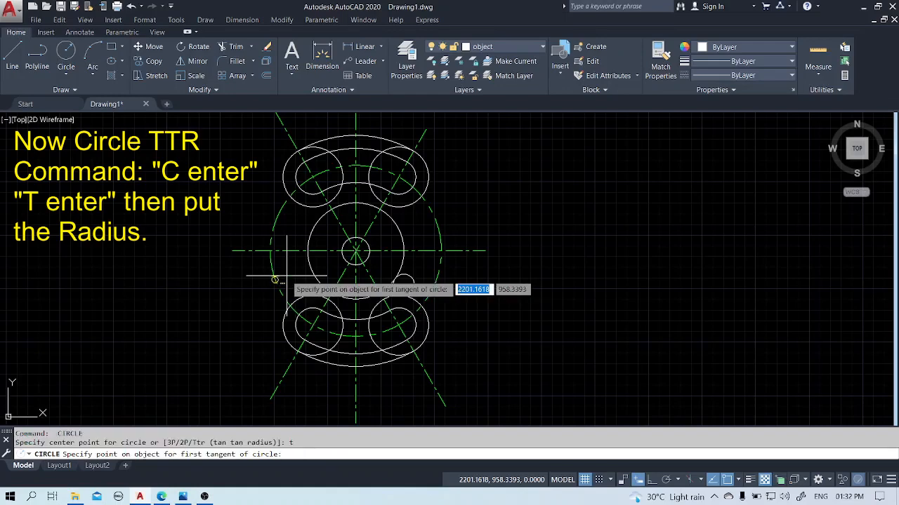
left_click(301, 295)
left_click(314, 279)
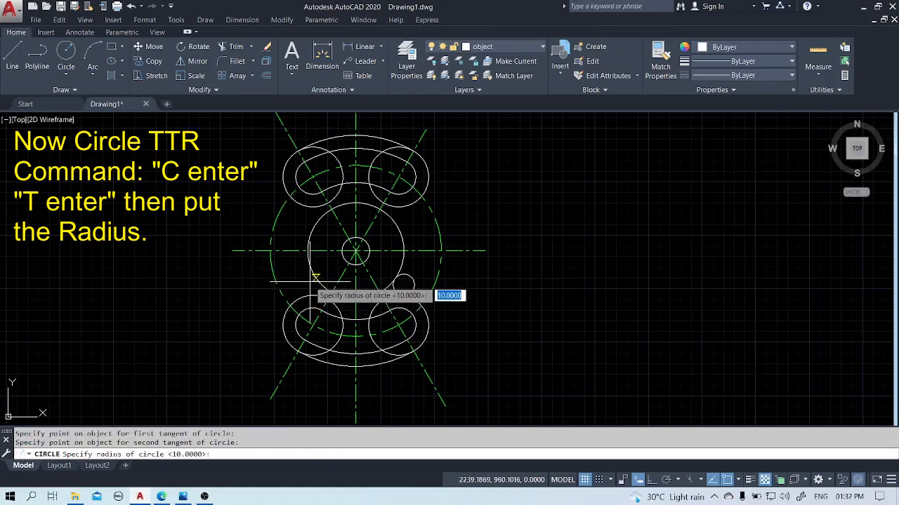
type("10")
key("Return")
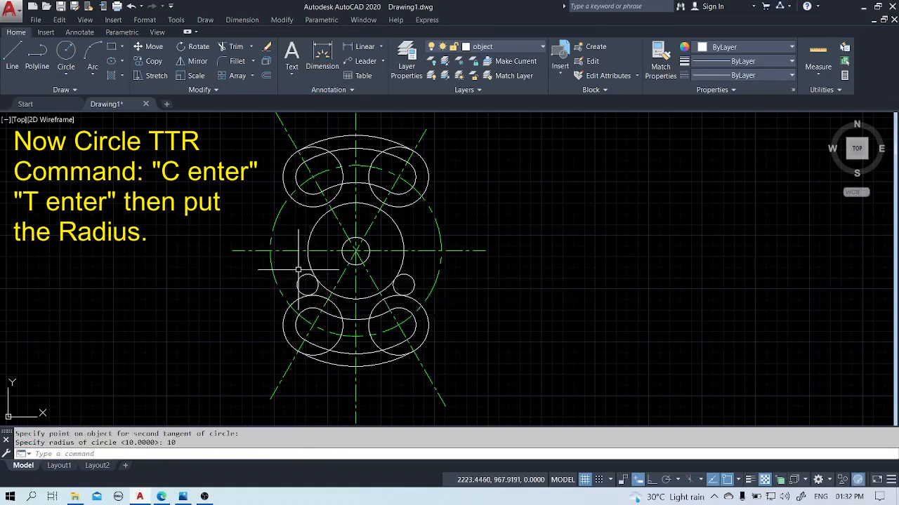
Draw a radius 10 circle tangent to the upper-left radius 28 circle and the larger central circle, using tangent-tangent-radius.
key("Return")
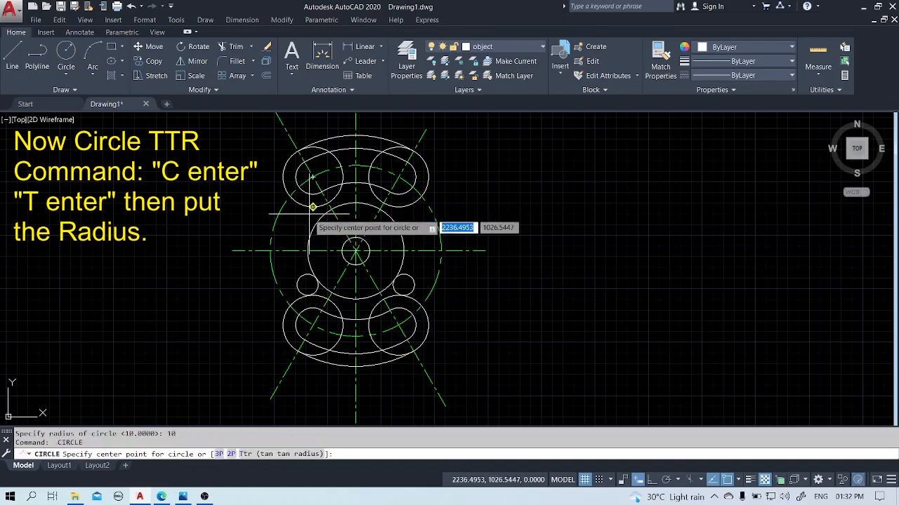
type("t")
key("Return")
left_click(311, 228)
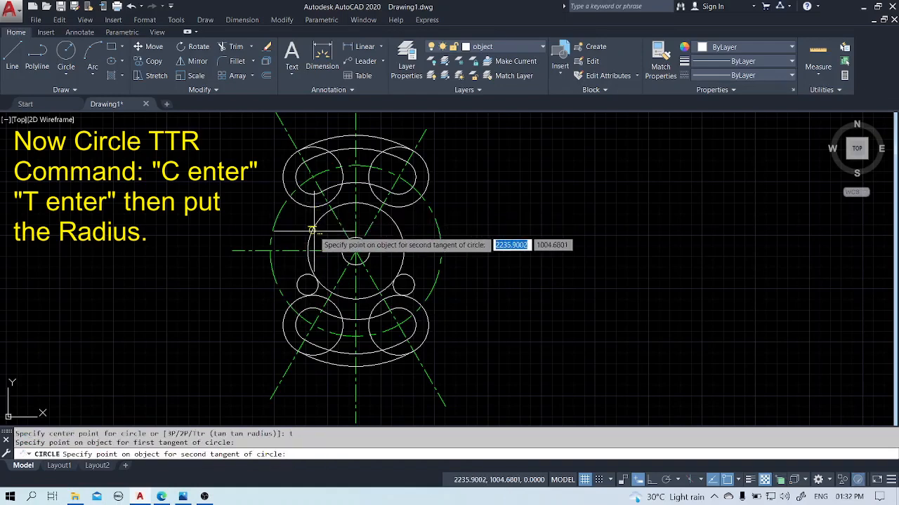
left_click(312, 229)
type("10")
key("Return")
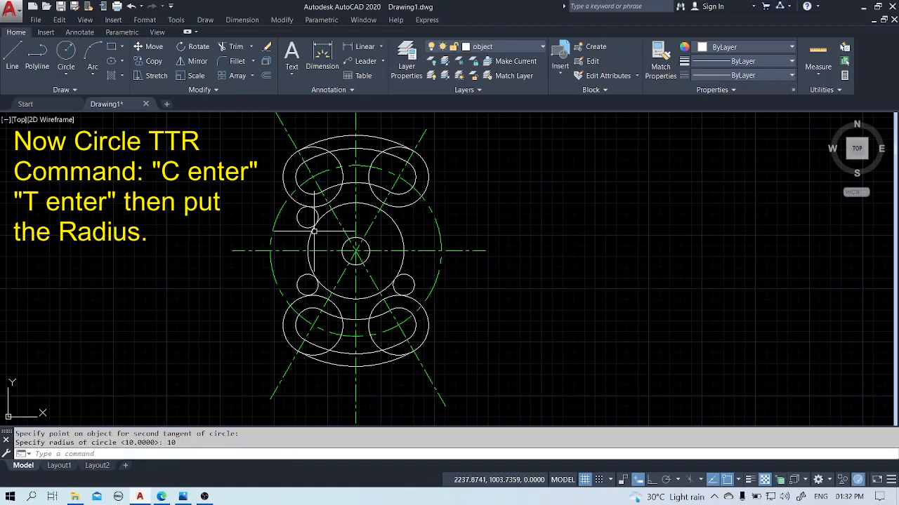
Draw a radius 10 circle tangent to the upper-right radius 28 circle and the larger central circle, using tangent-tangent-radius.
key("Return")
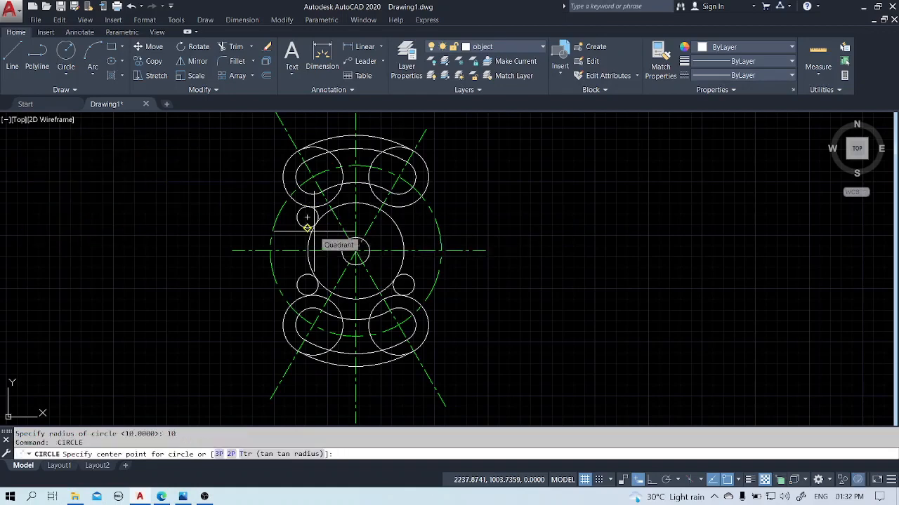
type("t")
key("Return")
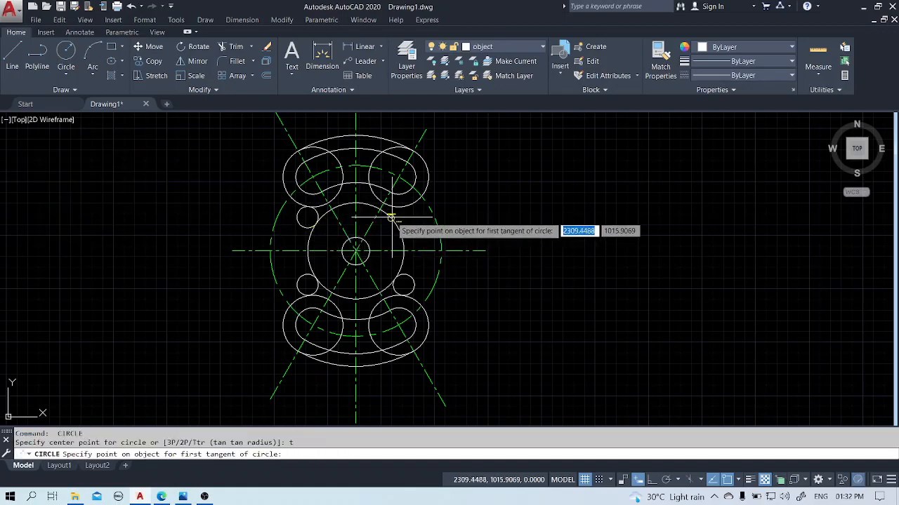
left_click(389, 195)
left_click(397, 207)
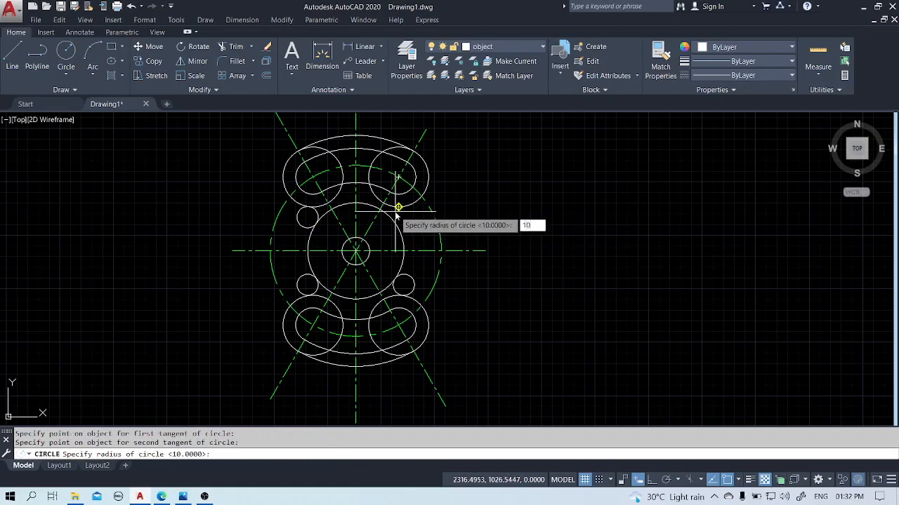
type("10")
key("Return")
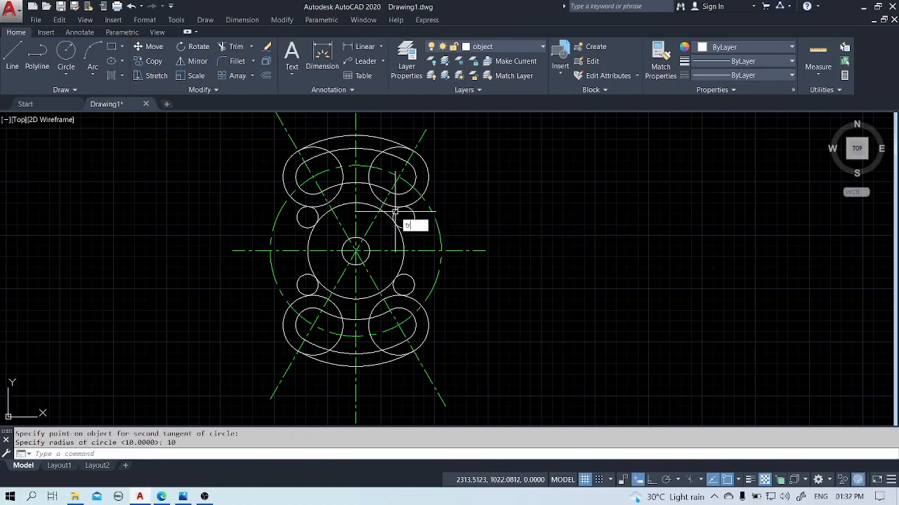
Trim the outward-facing portions of the four radius 10 circles, leaving only the blend arcs between the lobes and the central circle.
type("tr")
key("Return")
key("Return")
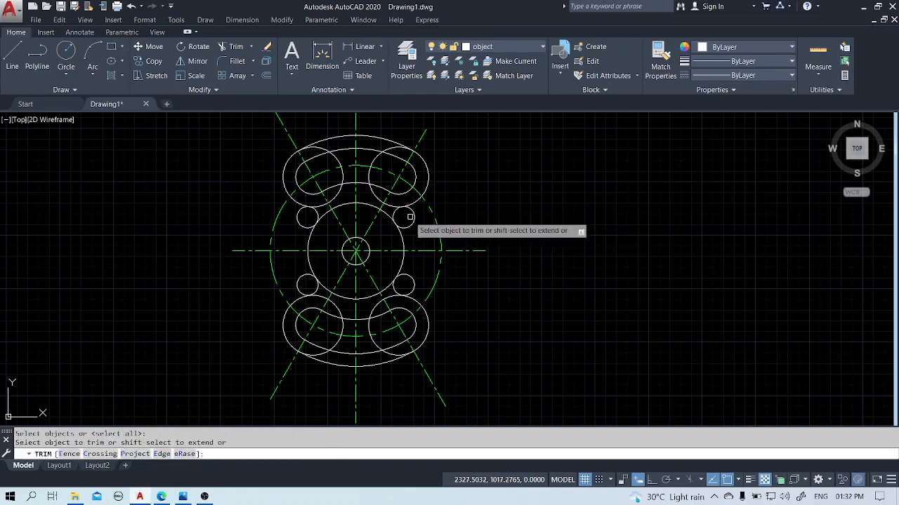
left_click(410, 217)
left_click(301, 224)
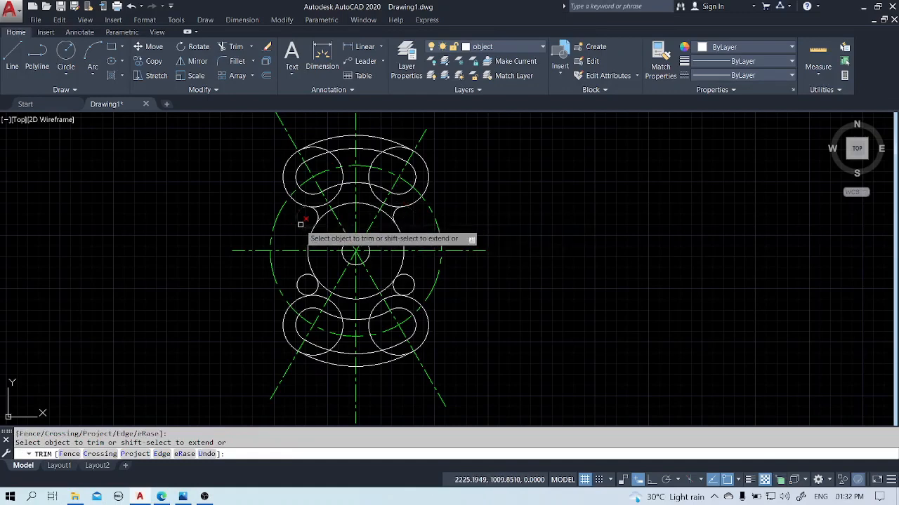
left_click(298, 287)
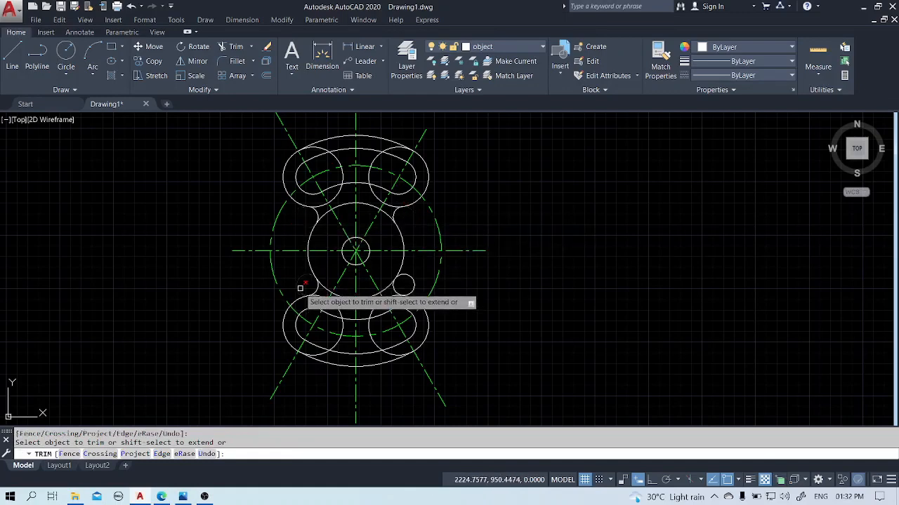
left_click(409, 278)
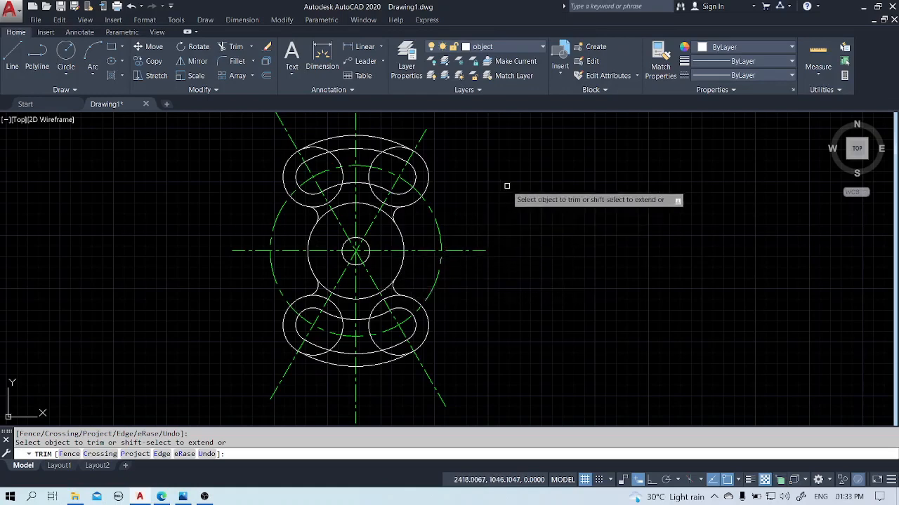
key("Escape")
Trim the inner portions of the two upper radius 28 circles, using the top outer arc and the two upper blend arcs as cutting edges.
scroll(407, 216, "up", 2)
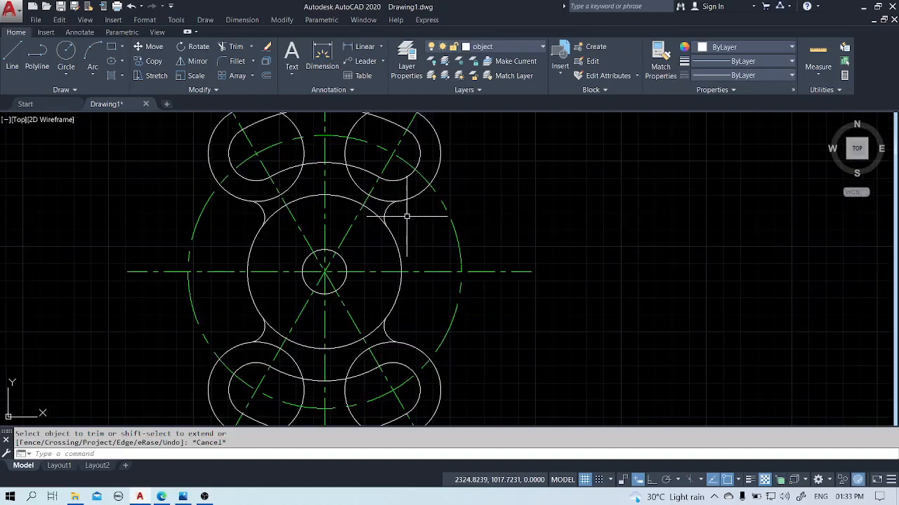
scroll(407, 216, "down", 2)
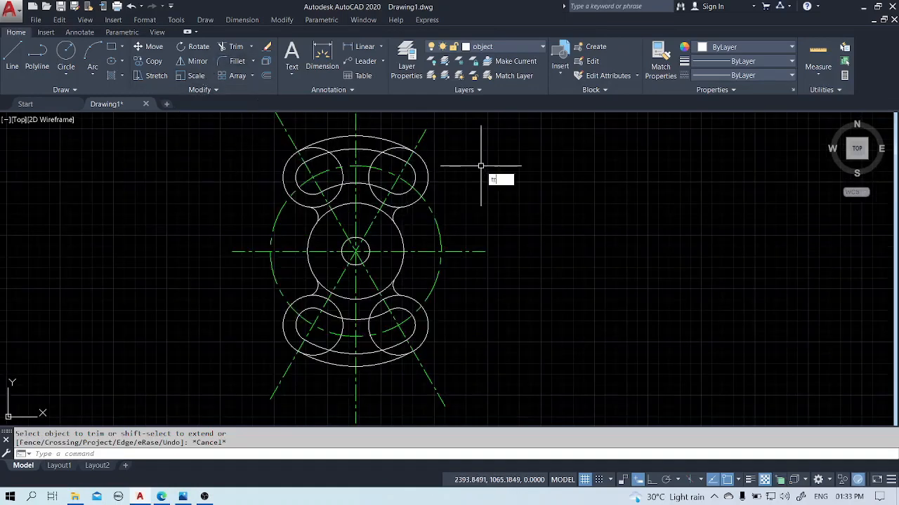
type("tr")
key("Return")
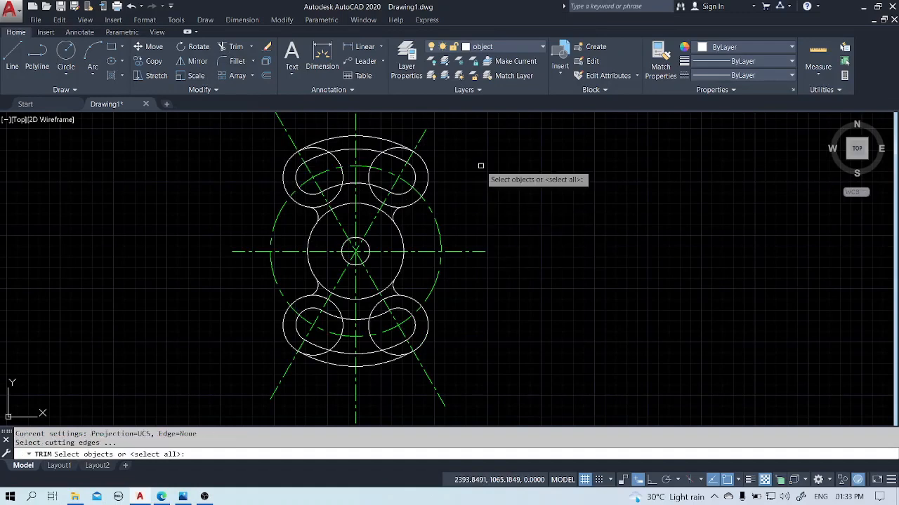
left_click(389, 142)
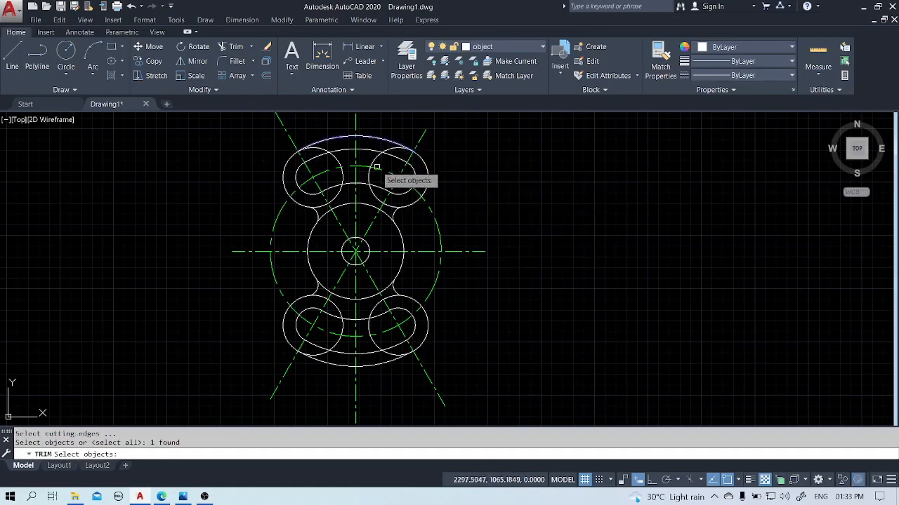
left_click(396, 210)
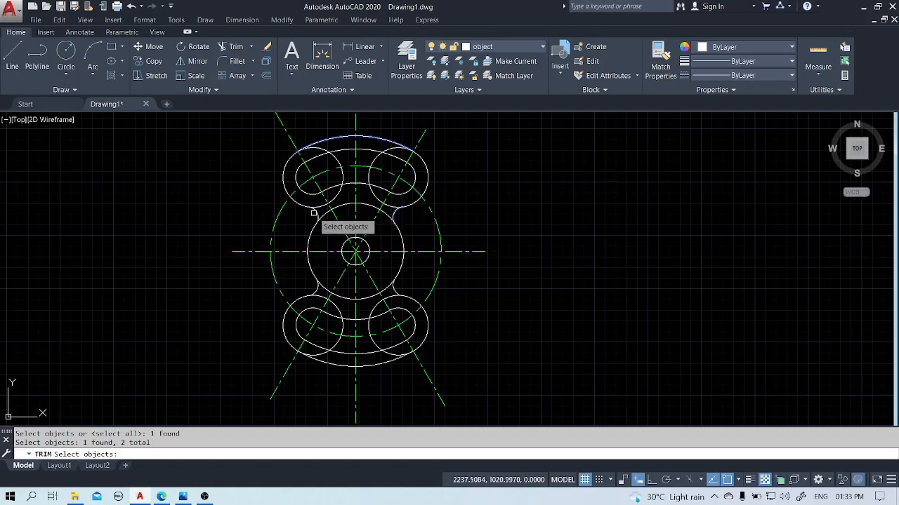
key("Return")
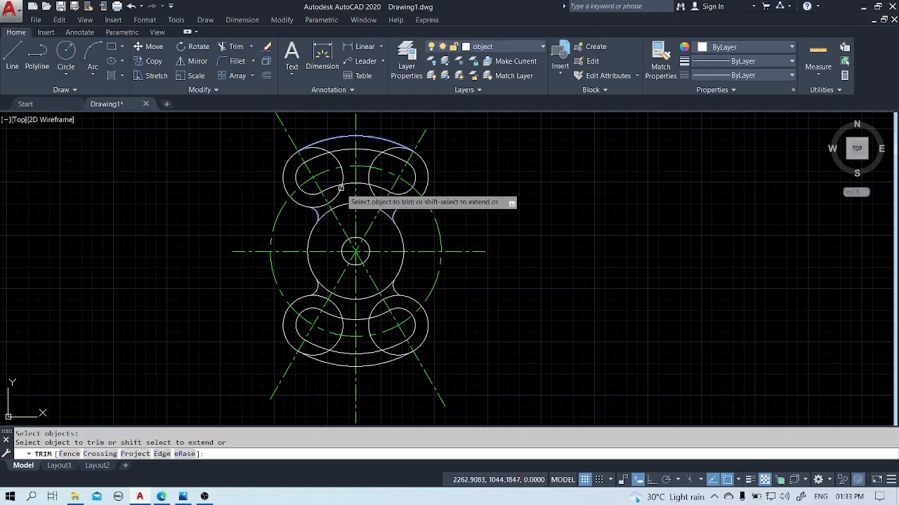
left_click(343, 188)
left_click(370, 192)
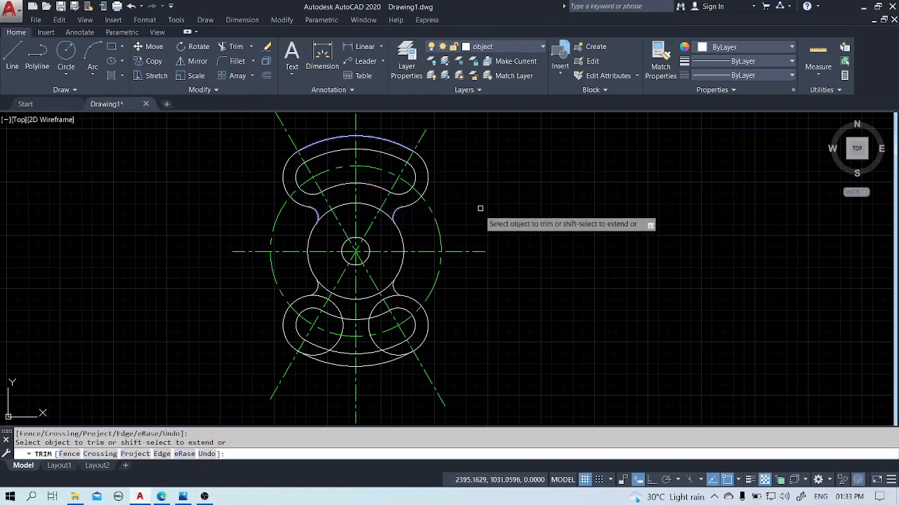
key("Escape")
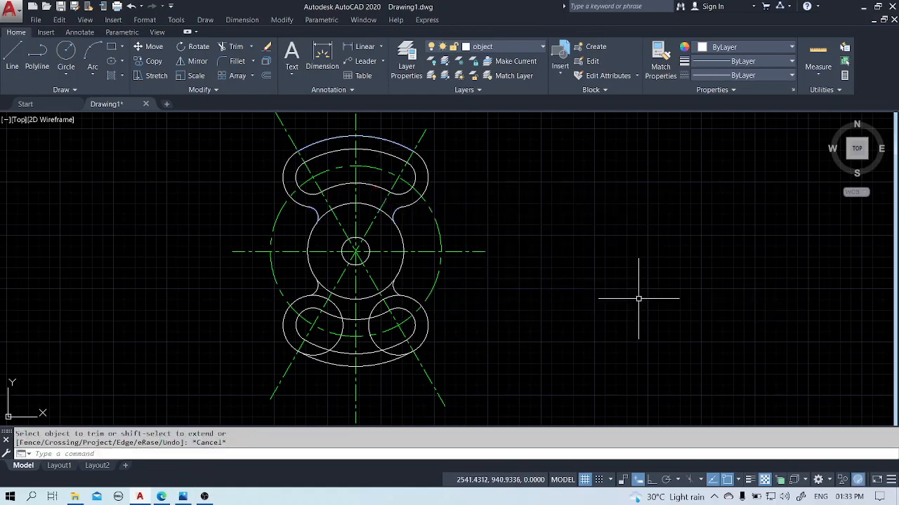
Trim the inner portions of the two lower radius 28 circles, using the bottom outer arc and the two lower blend arcs as cutting edges.
key("Return")
left_click(379, 360)
left_click(394, 290)
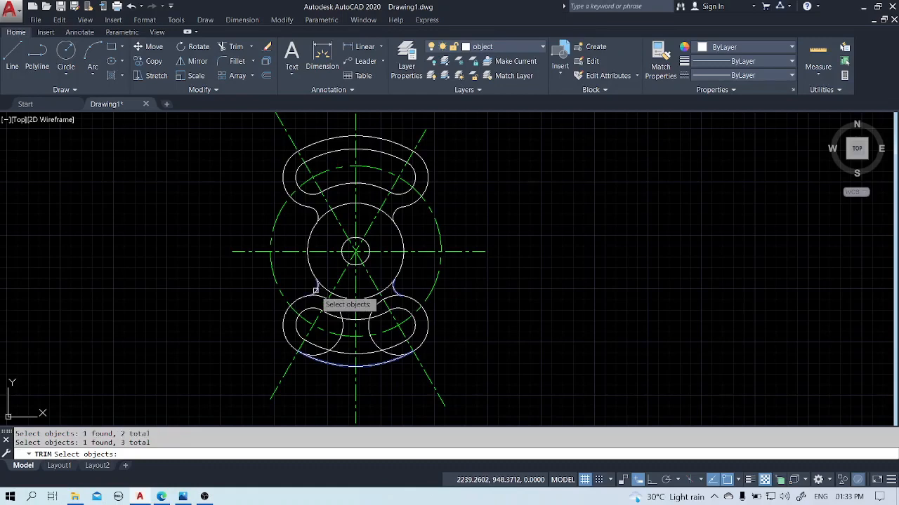
key("Return")
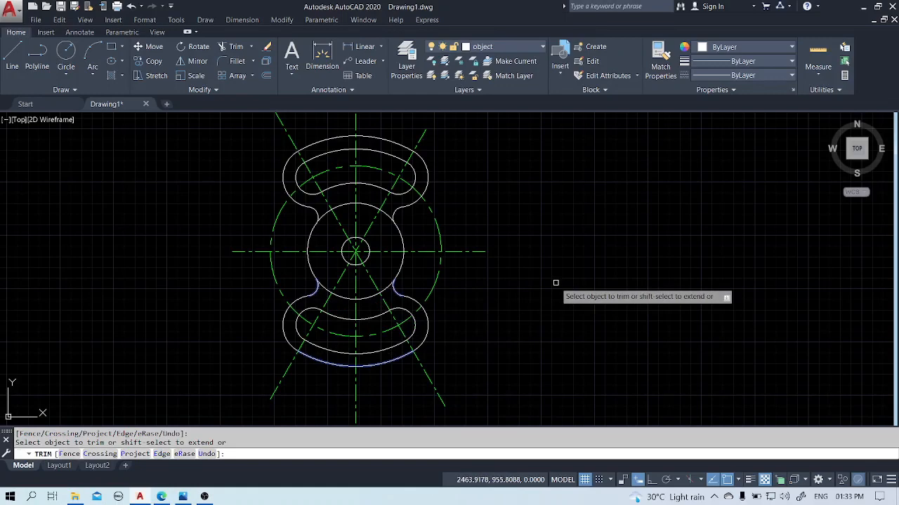
key("Return")
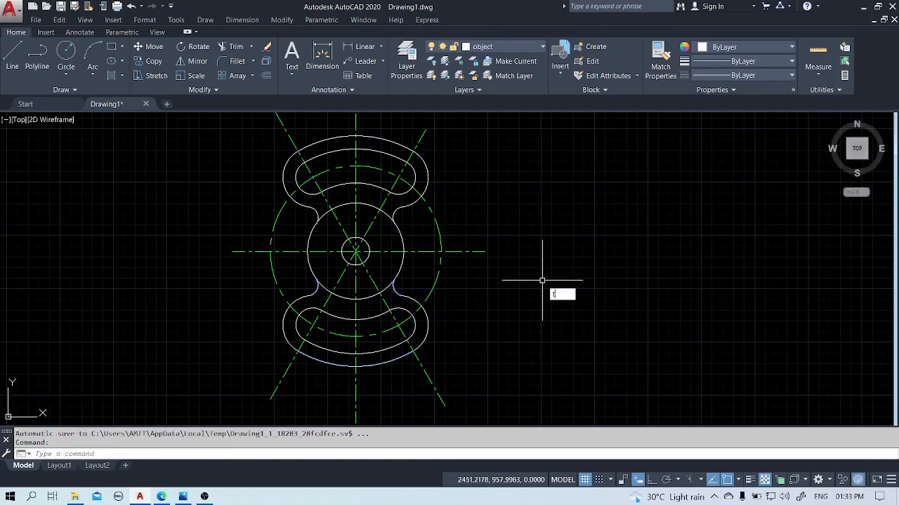
Trim the top and bottom arcs of the larger central circle between the blend arcs, using all objects as cutting edges.
key("Return")
key("Return")
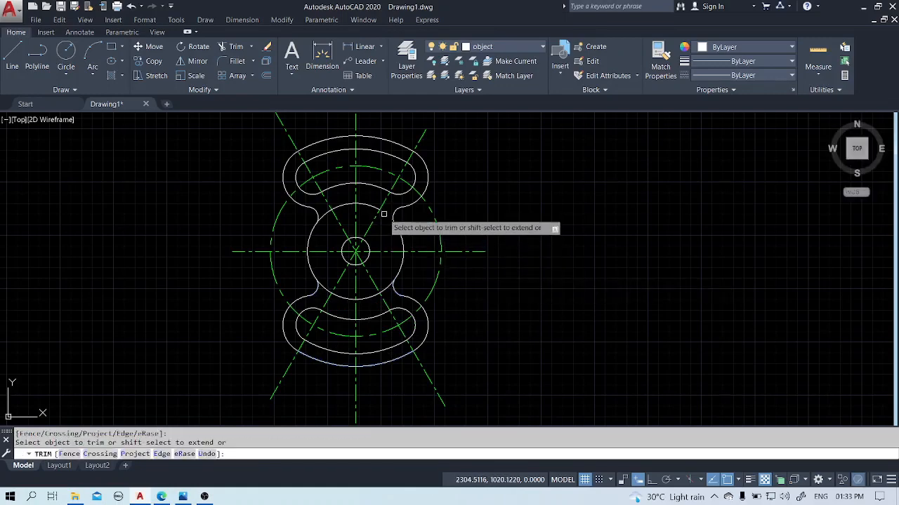
left_click(370, 209)
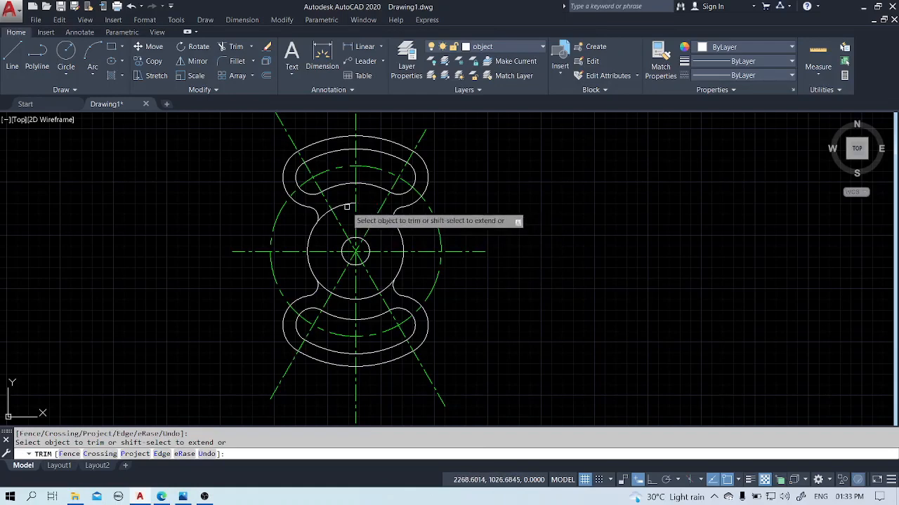
left_click(346, 204)
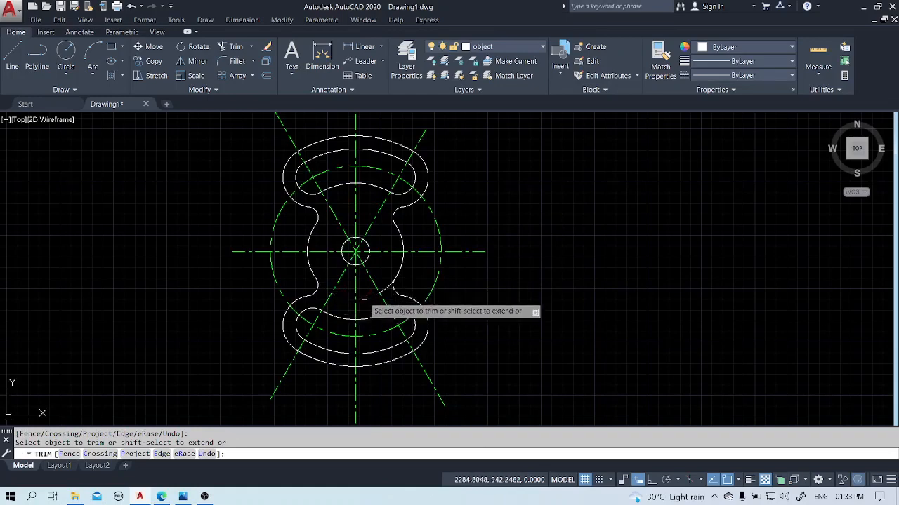
right_click(575, 204)
left_click(597, 210)
type("b")
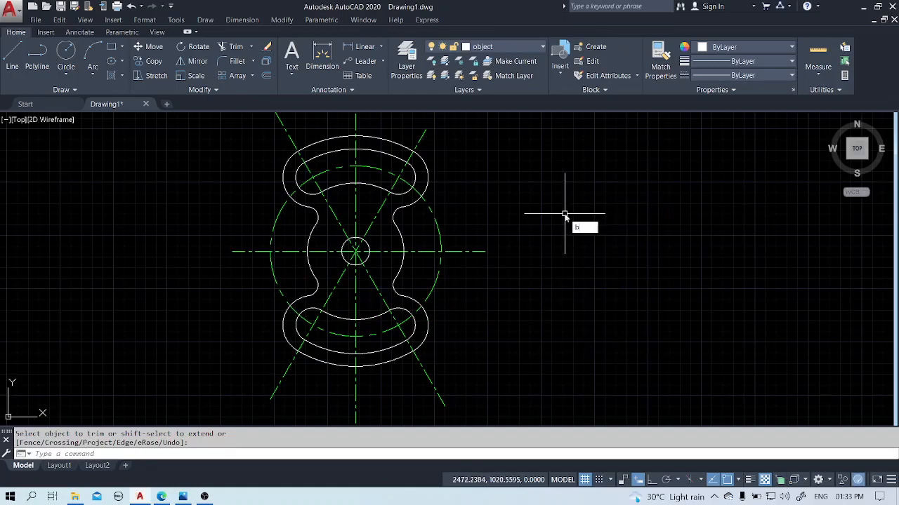
type("r")
key("Return")
left_click(431, 218)
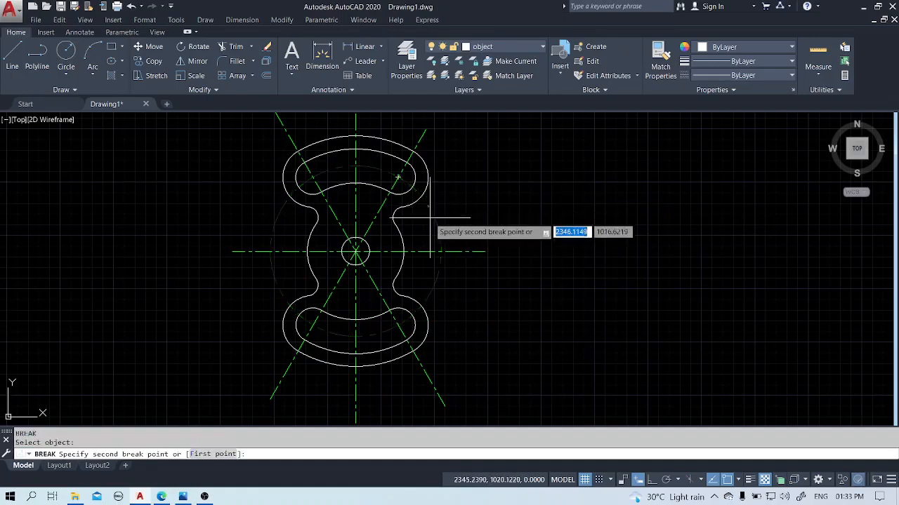
key("Escape")
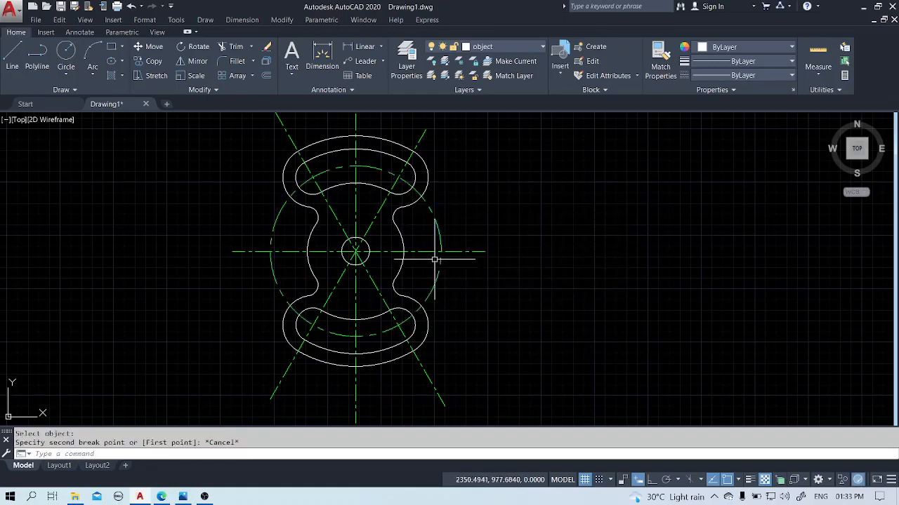
type("br")
key("Return")
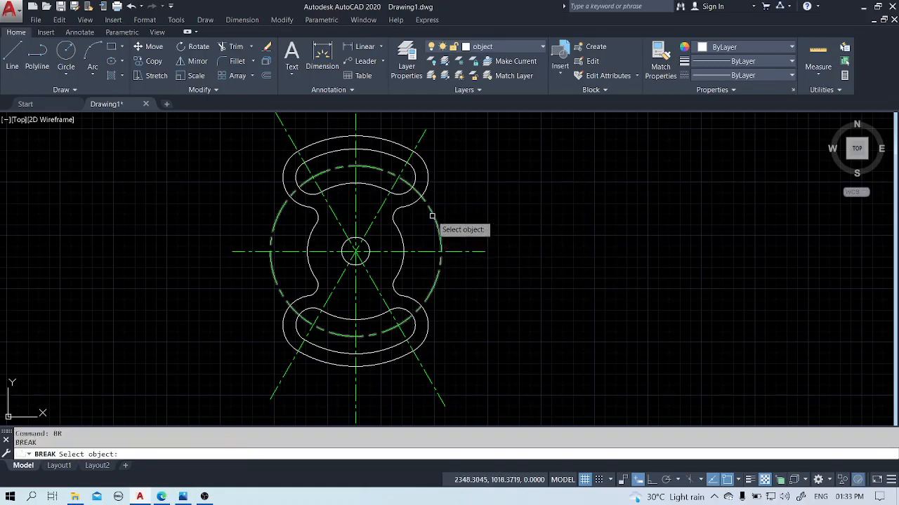
left_click(432, 209)
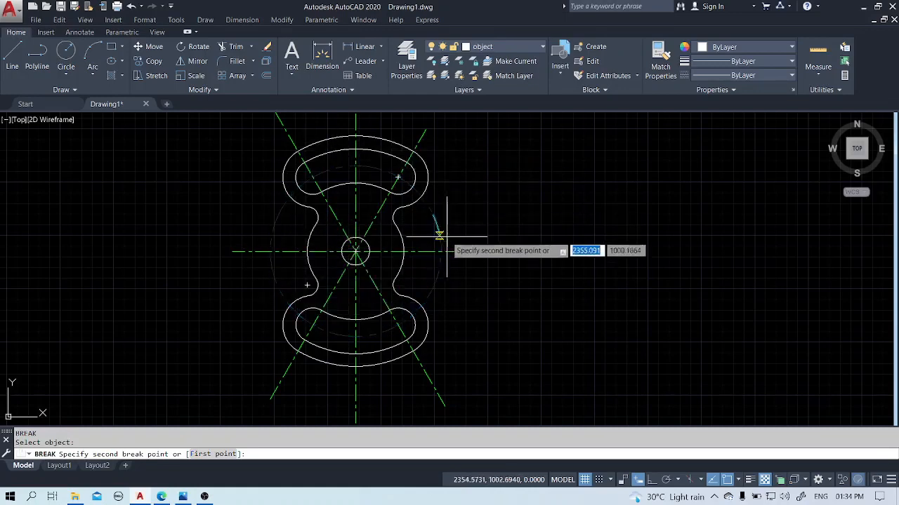
key("Escape")
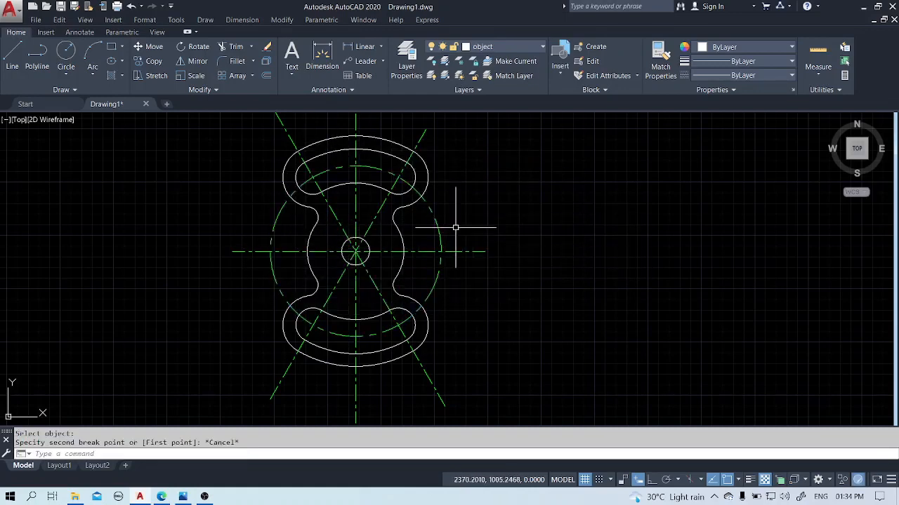
Break the dashed centerline circle from just outside the lower-right lobe to the upper-right lobe, removing its right side arc.
type("br")
key("Return")
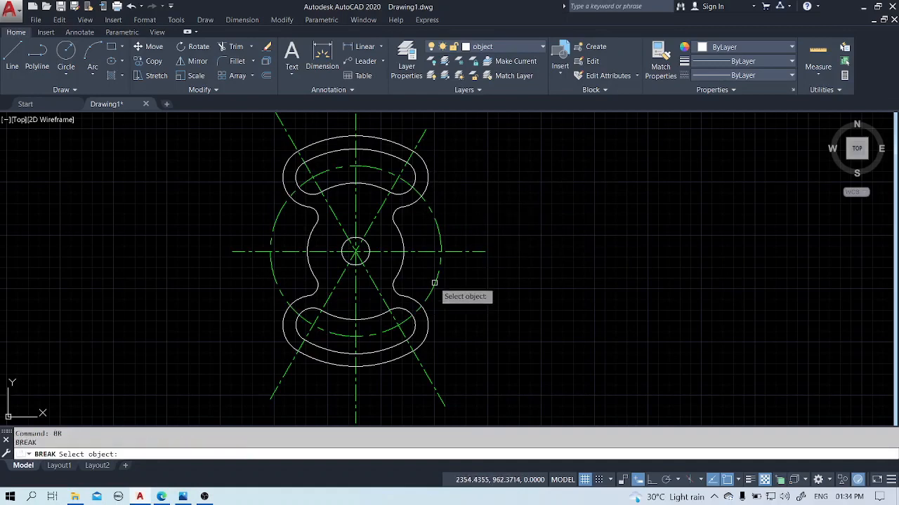
left_click(426, 297)
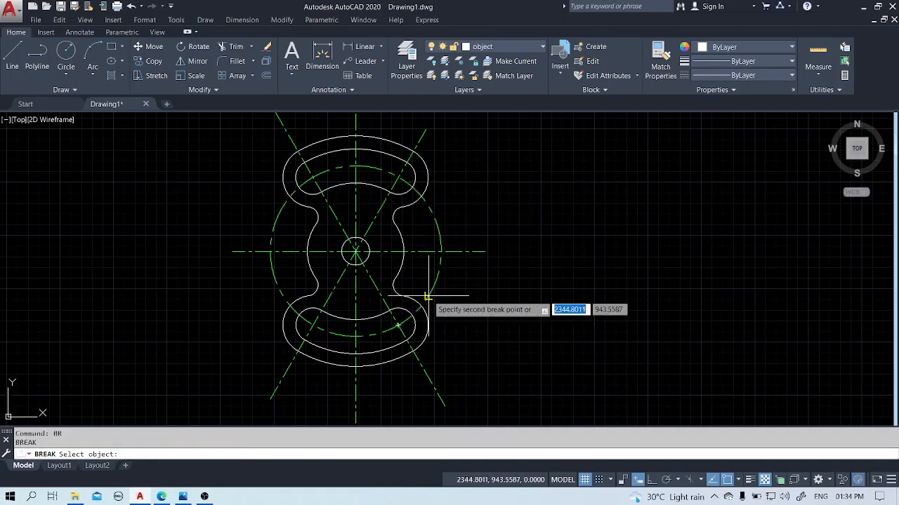
left_click(426, 206)
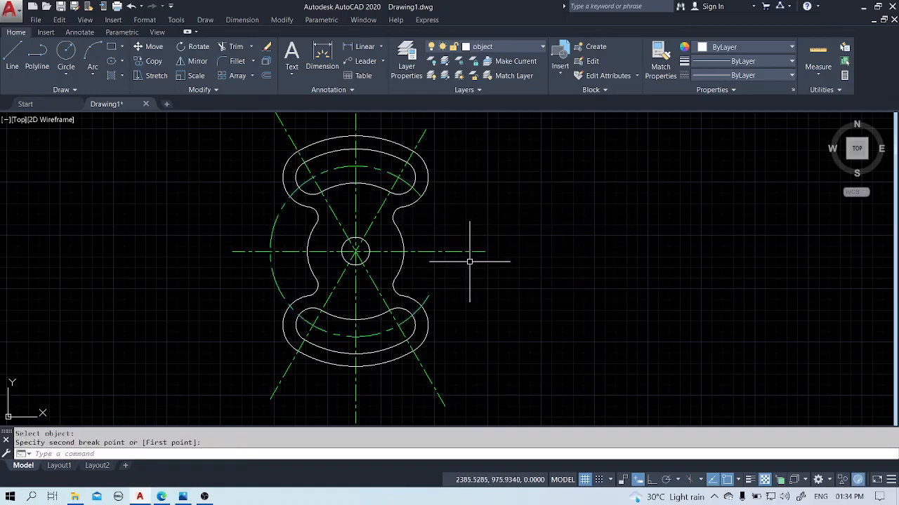
Break the dashed centerline circle from just outside the upper-left lobe to the lower-left lobe, removing its left side arc.
key("Return")
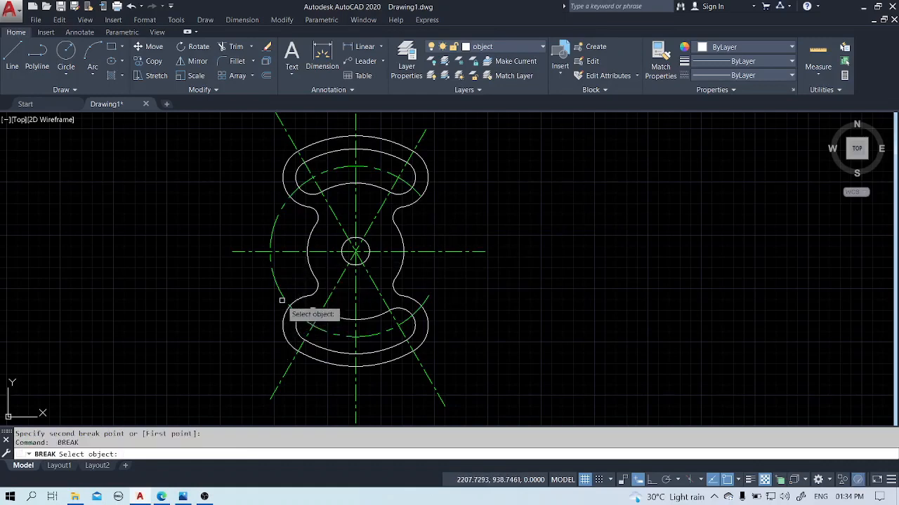
left_click(280, 210)
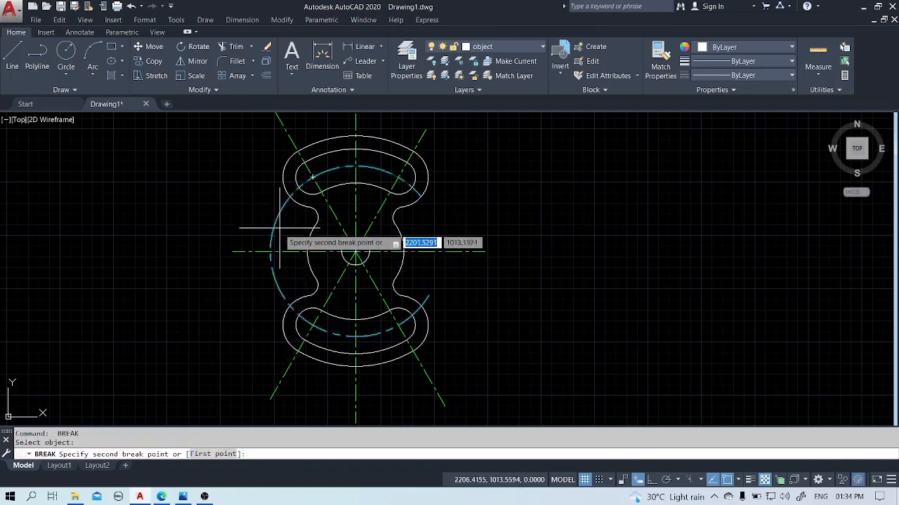
left_click(281, 295)
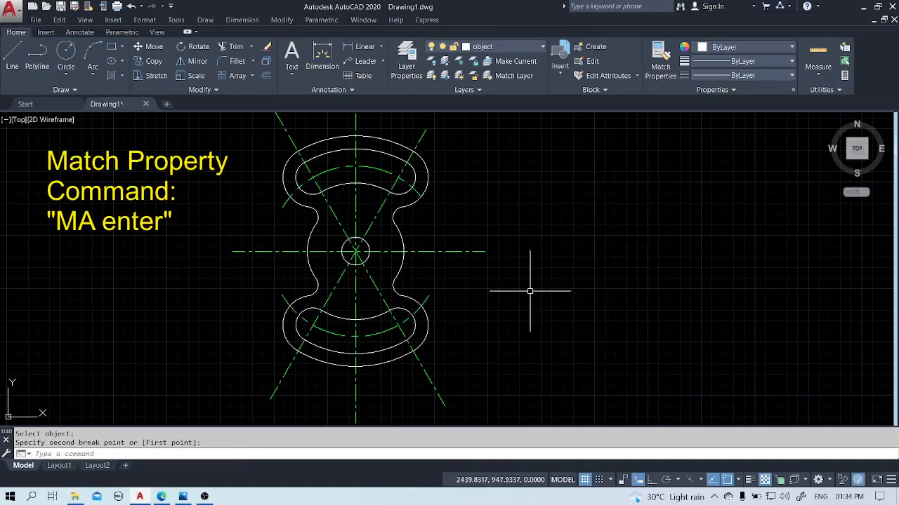
Match the properties of the horizontal centerline onto the upper and lower dashed centerline arcs.
type("ma")
key("Return")
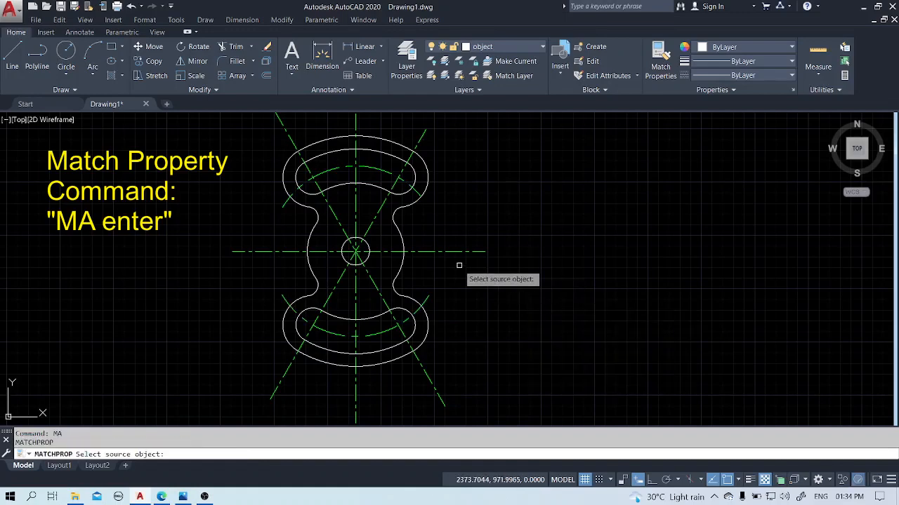
left_click(456, 250)
left_click(384, 171)
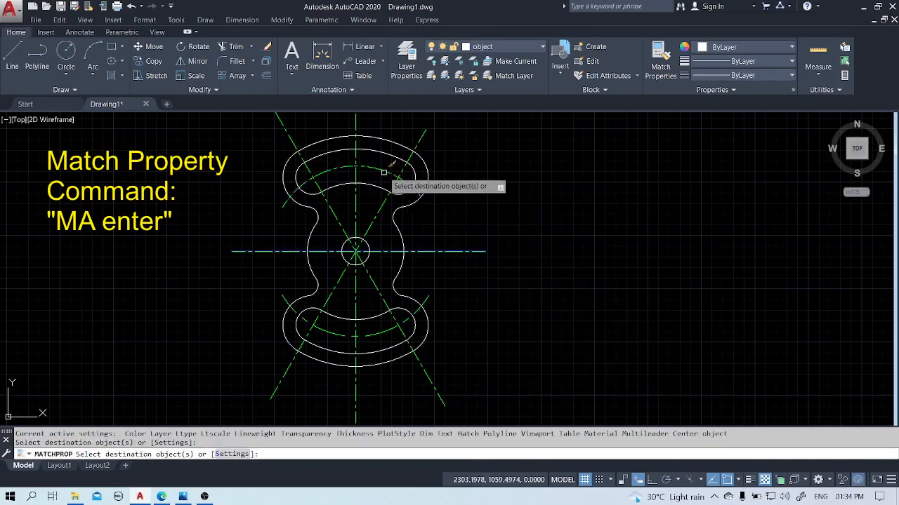
left_click(418, 309)
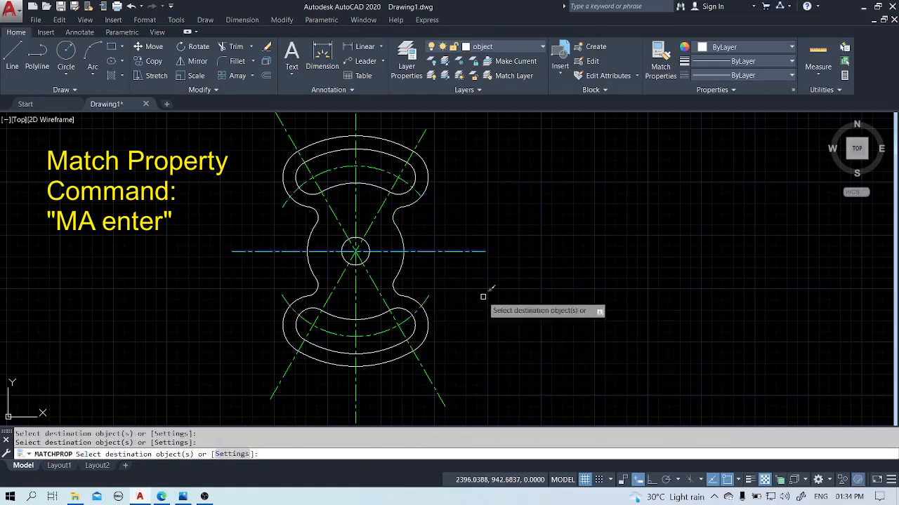
key("Escape")
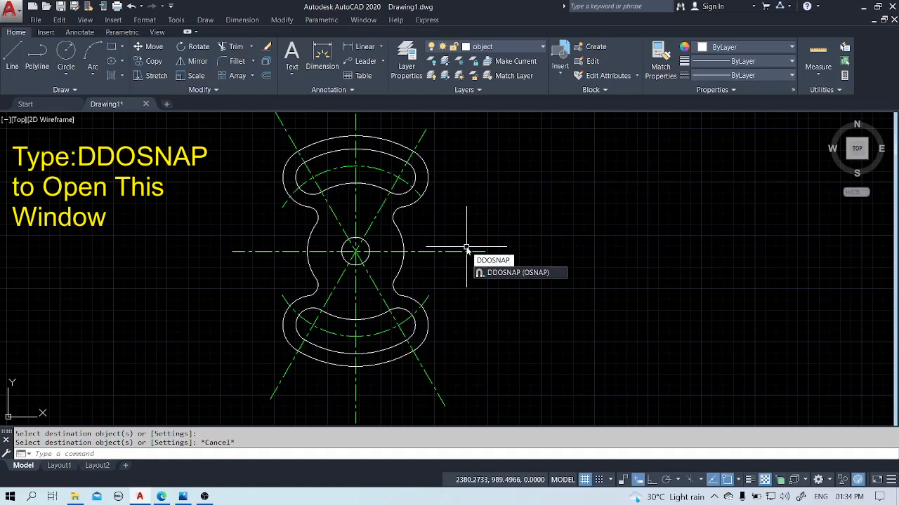
Clear all running object snap modes and enable only Tangent.
key("Return")
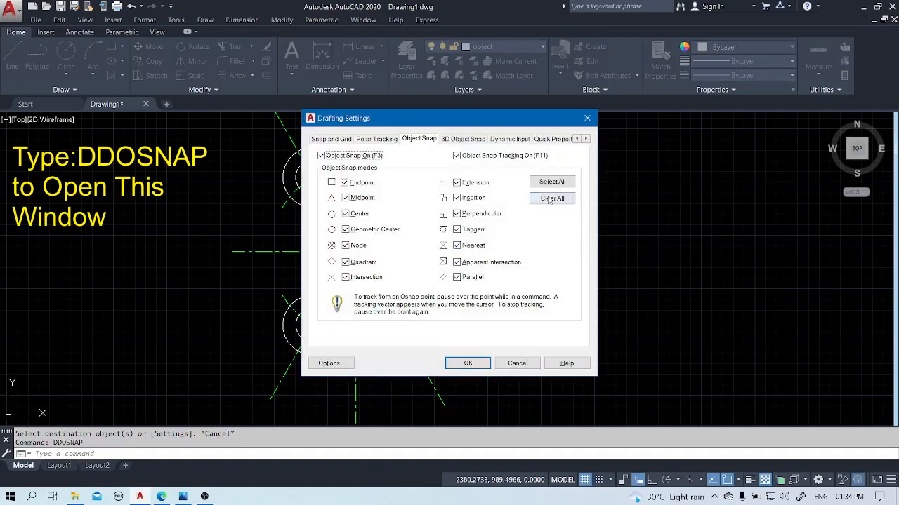
left_click(551, 200)
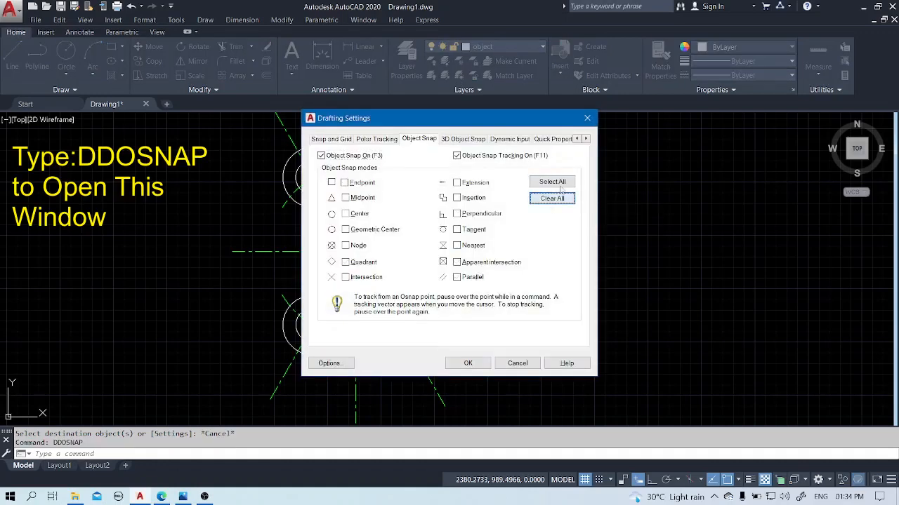
left_click(457, 230)
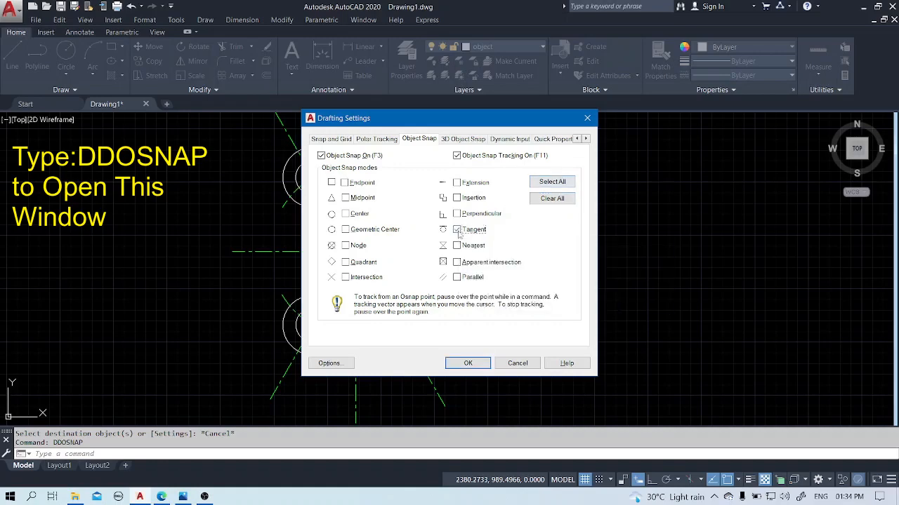
left_click(464, 363)
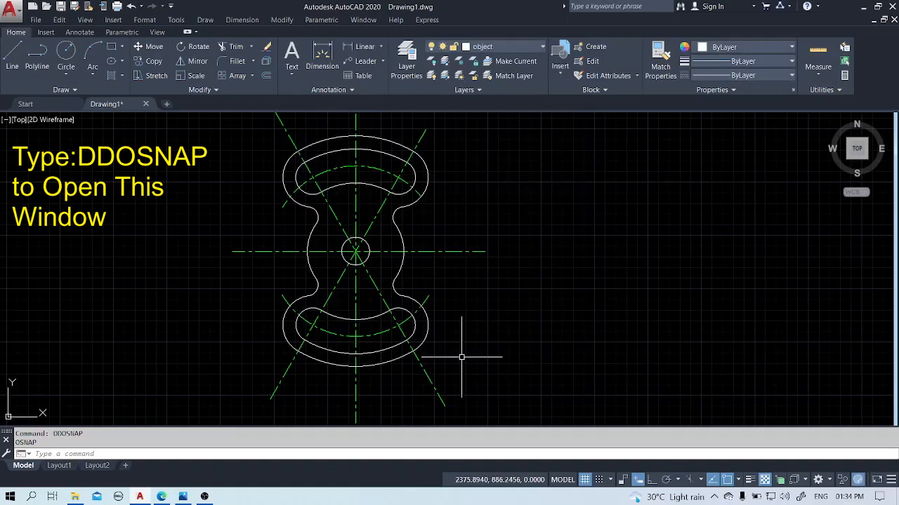
Draw a line tangent to the outer arc of the upper-left lobe and the left arc of the larger central circle.
type("L")
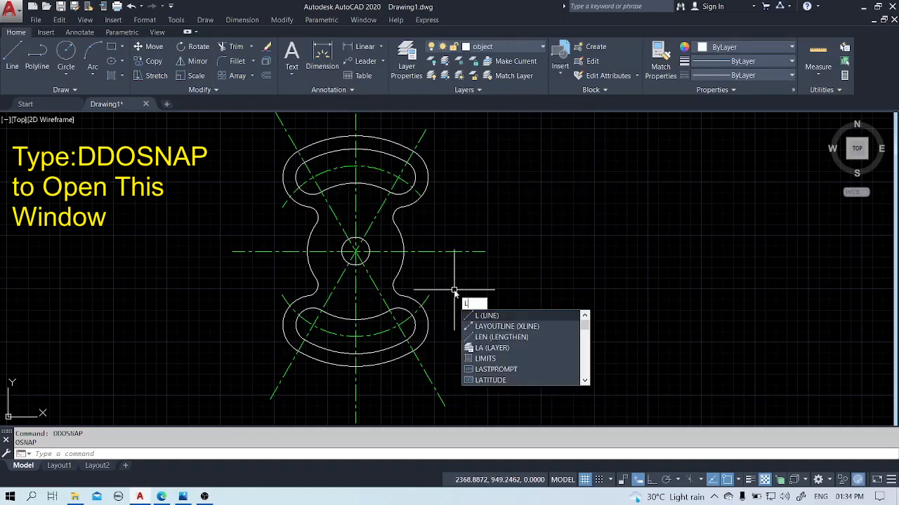
key("Return")
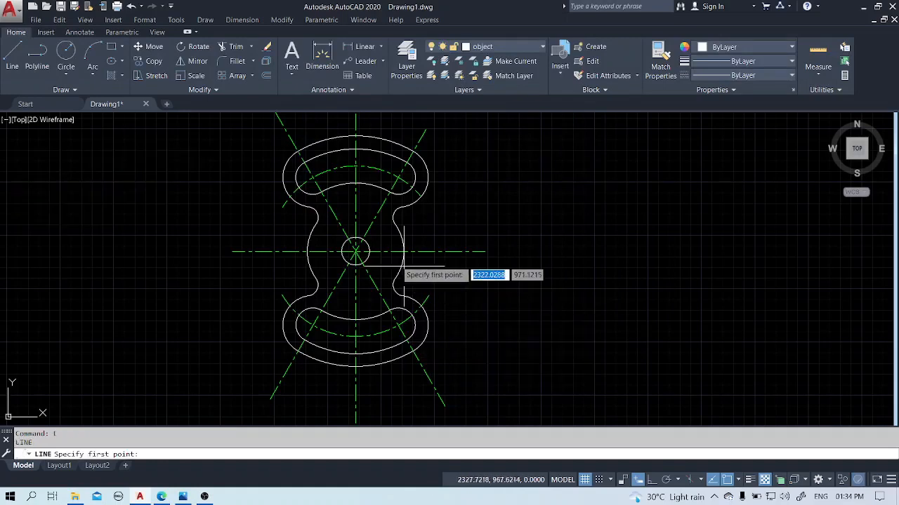
left_click(287, 192)
left_click(309, 265)
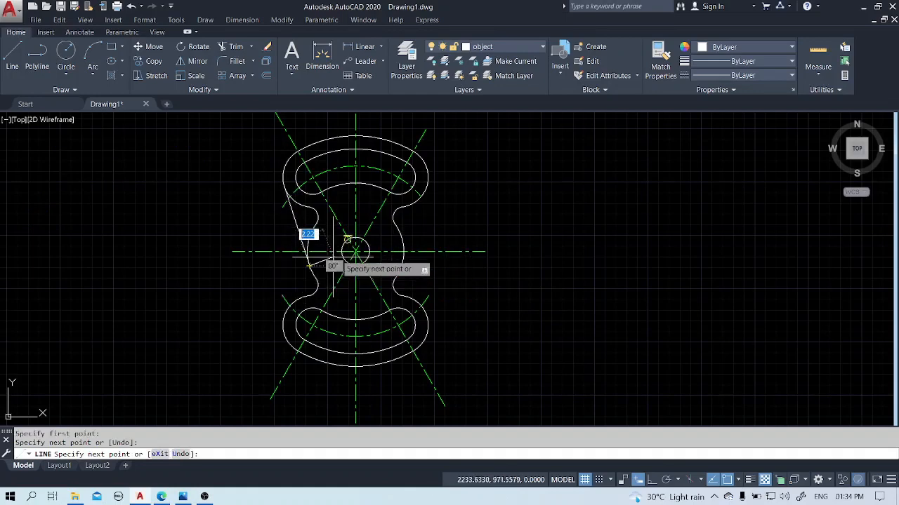
key("Escape")
Draw a line tangent to the outer arc of the upper-right lobe and the right arc of the larger central circle.
key("Return")
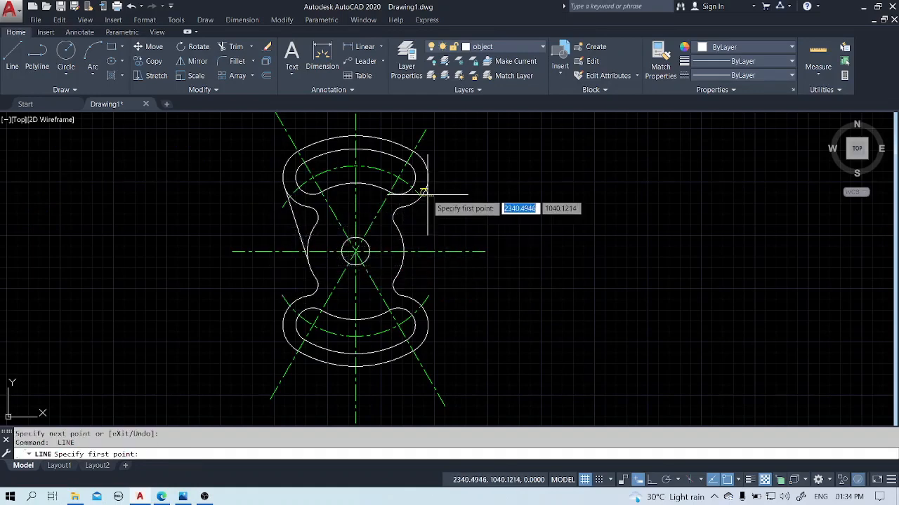
left_click(424, 198)
left_click(403, 264)
key("Return")
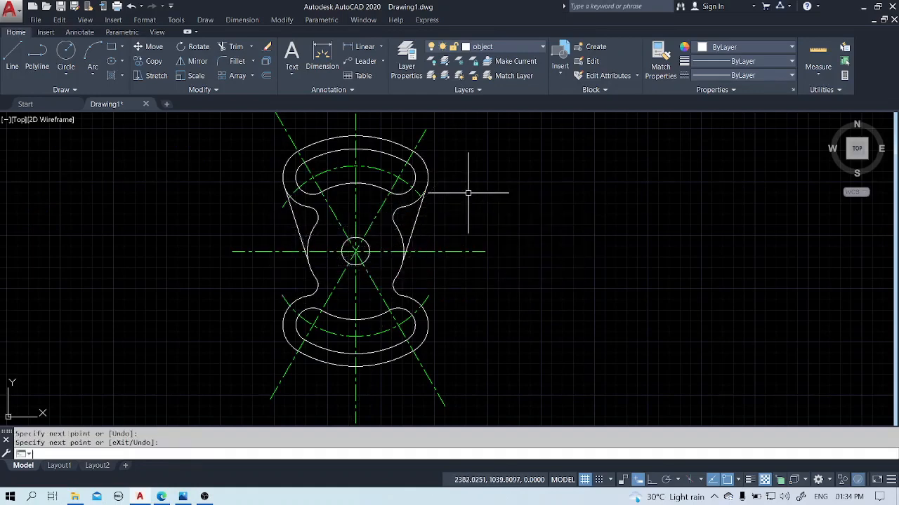
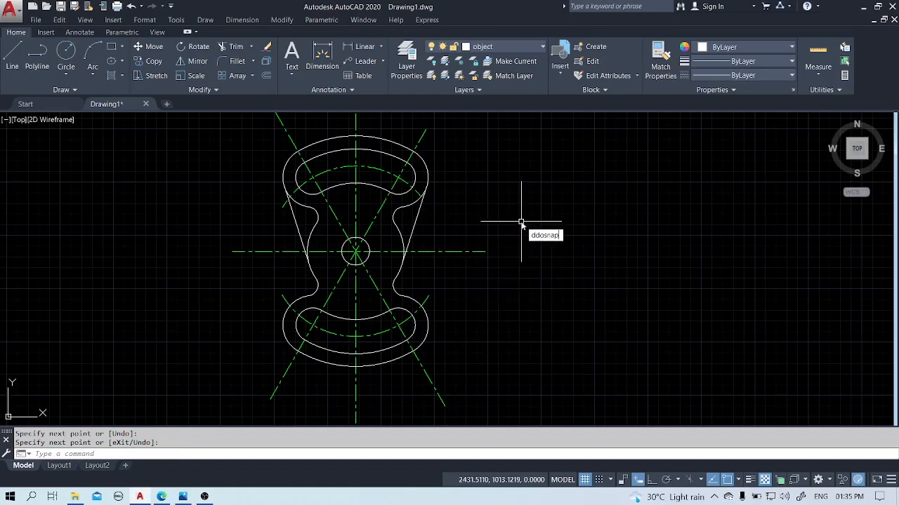
Re-enable the remaining object snap modes and shorten the horizontal centerline's right end horizontally to just outside the part's waist.
key("Return")
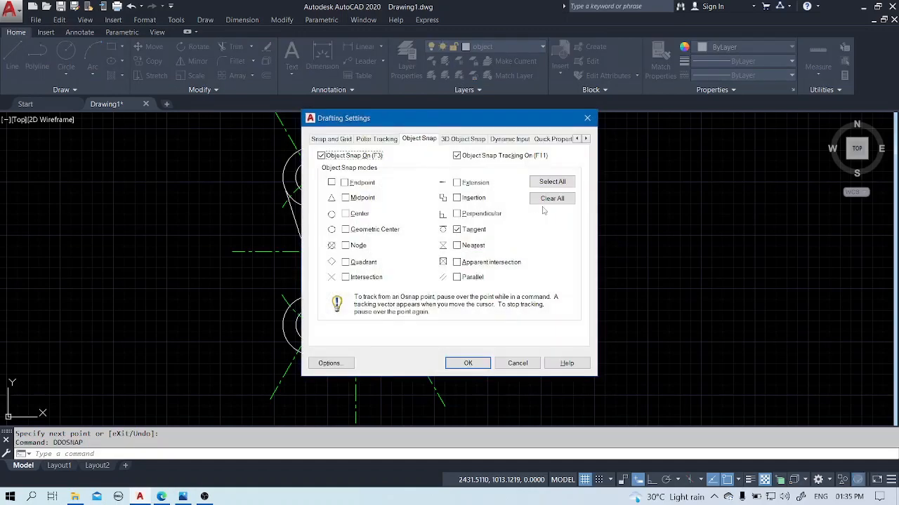
left_click(468, 361)
left_click(453, 252)
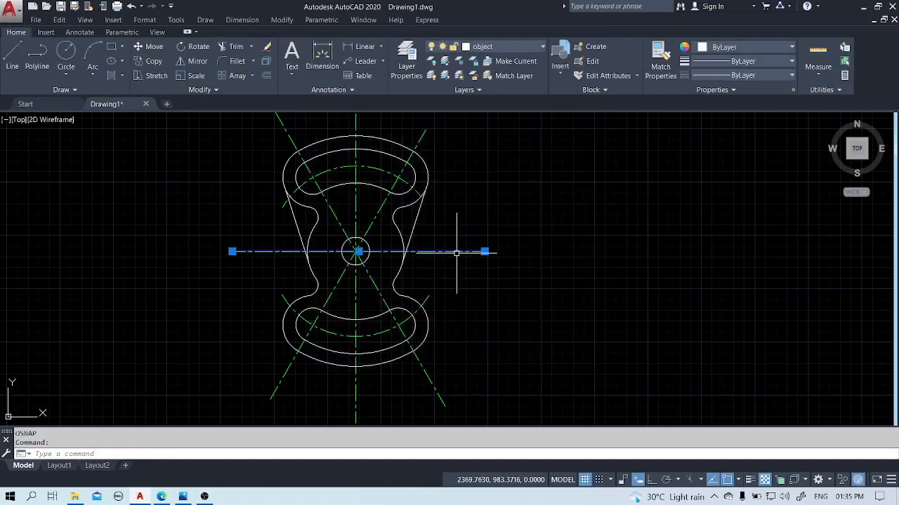
left_click(484, 250)
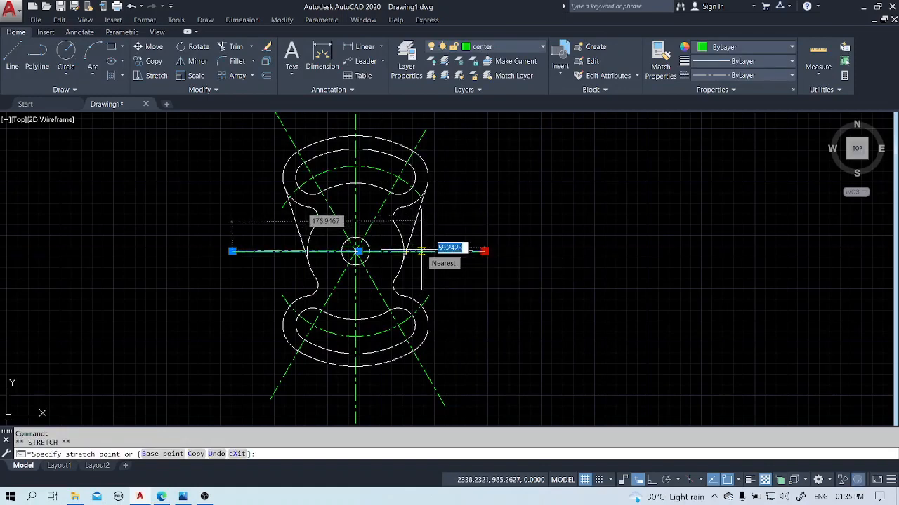
key("F8")
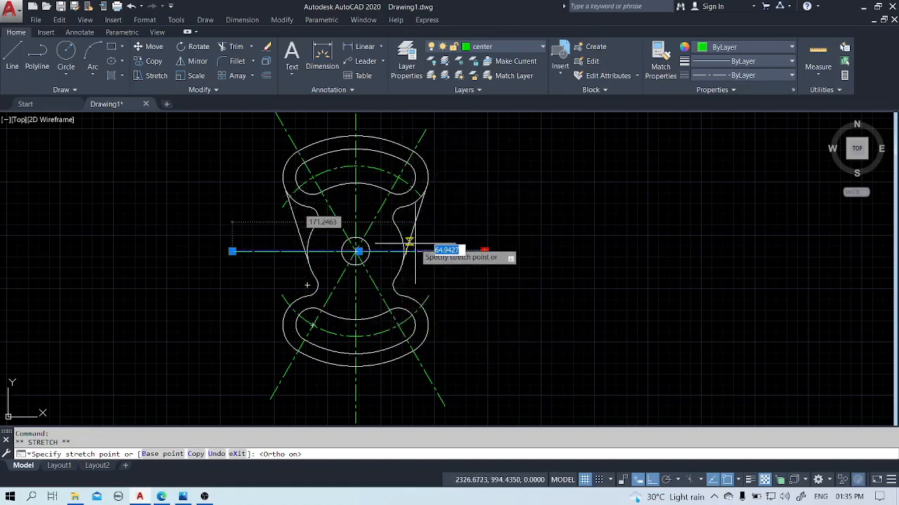
left_click(419, 246)
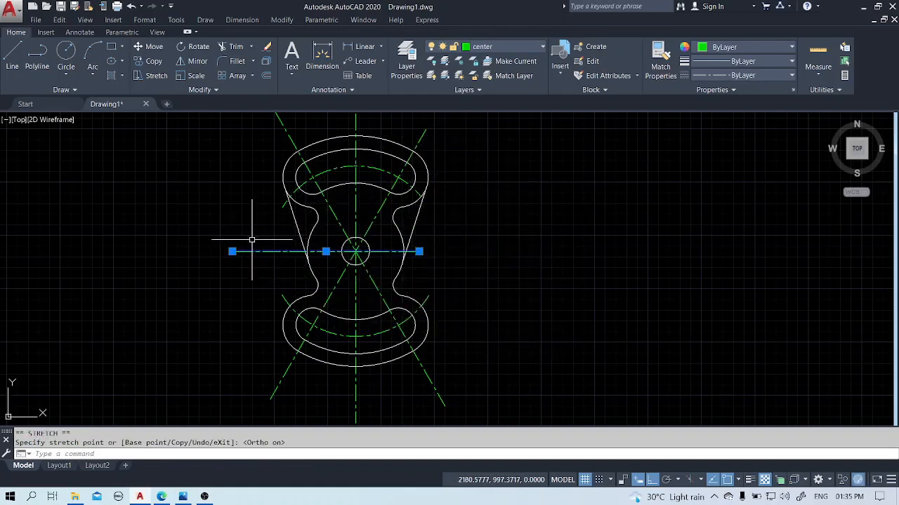
Shorten the horizontal centerline's left end to just outside the part's waist, matching the overhang at its right end.
left_click(233, 251)
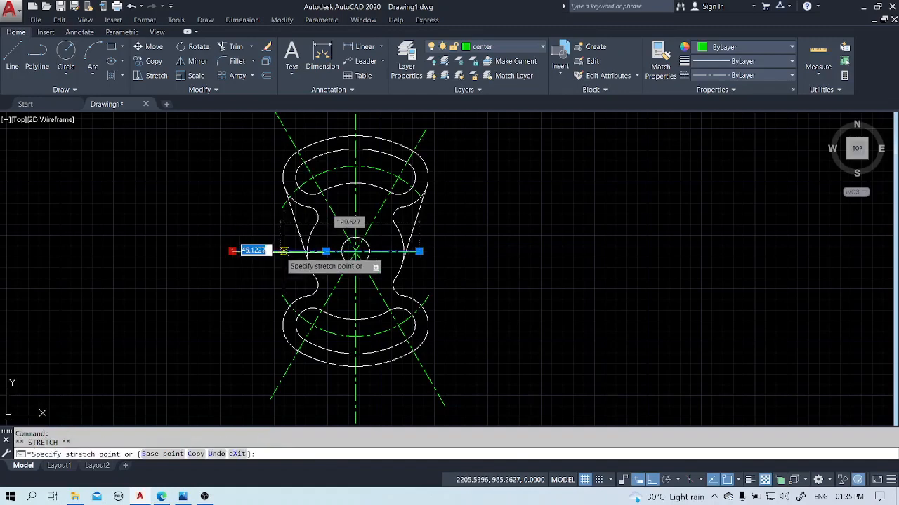
left_click(294, 251)
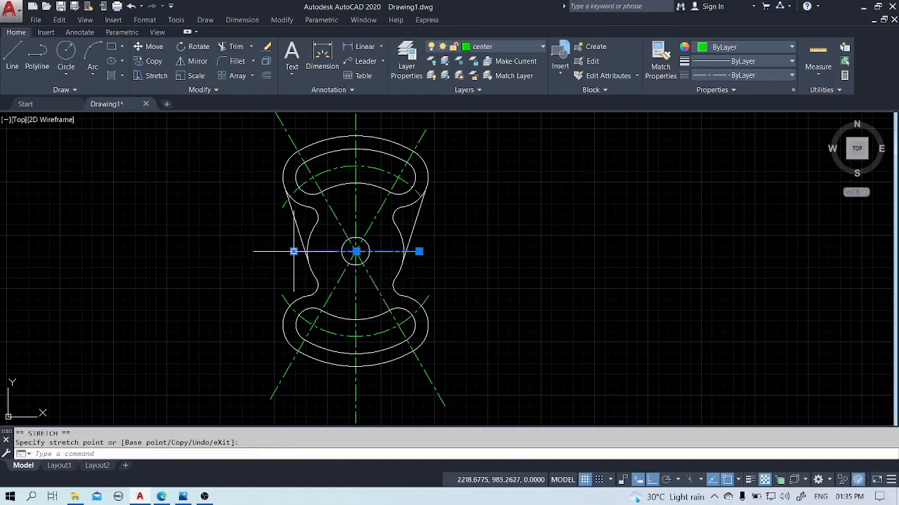
scroll(262, 272, "up", 4)
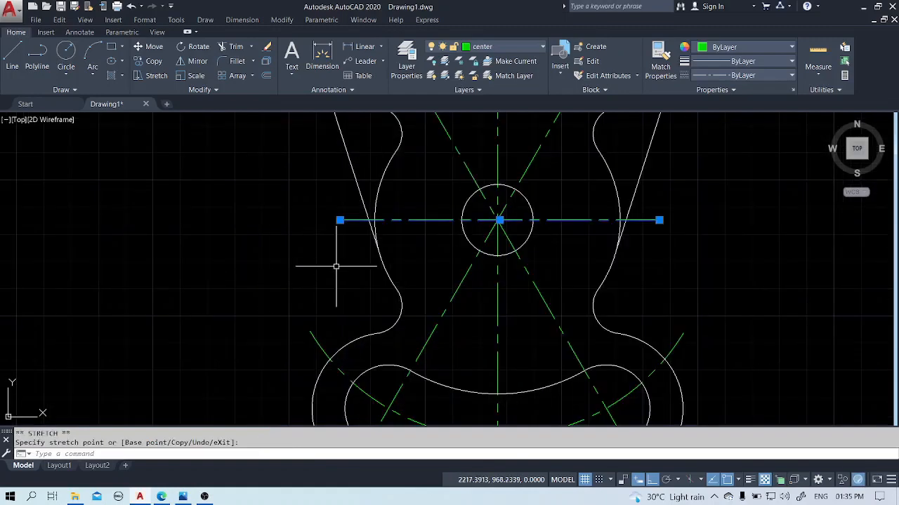
key("Escape")
Draw a construction circle centered on the center hole, slightly larger than the part's outermost upper and lower arcs.
scroll(283, 254, "down", 2)
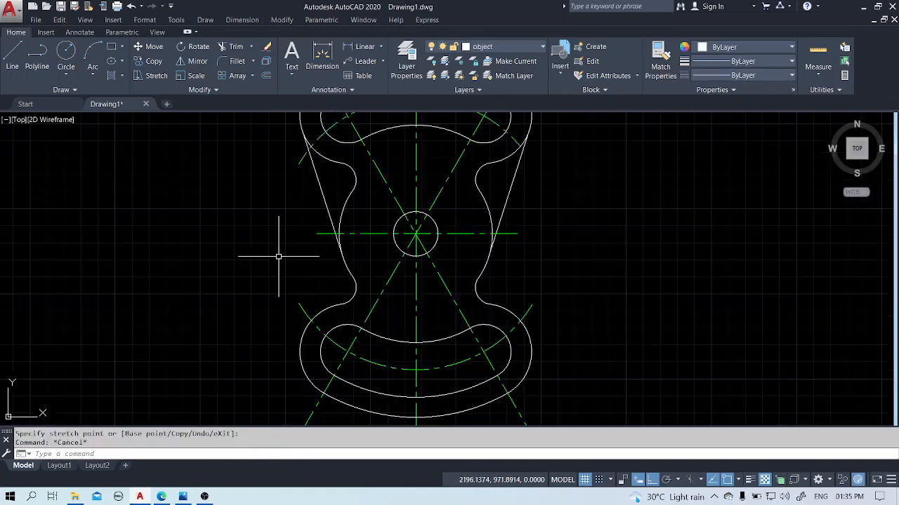
scroll(570, 323, "down", 2)
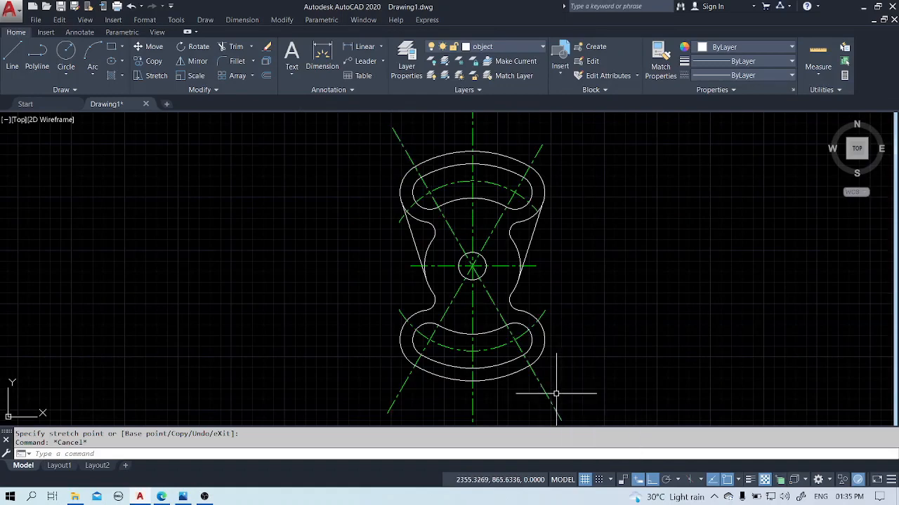
type("c")
key("Return")
left_click(473, 267)
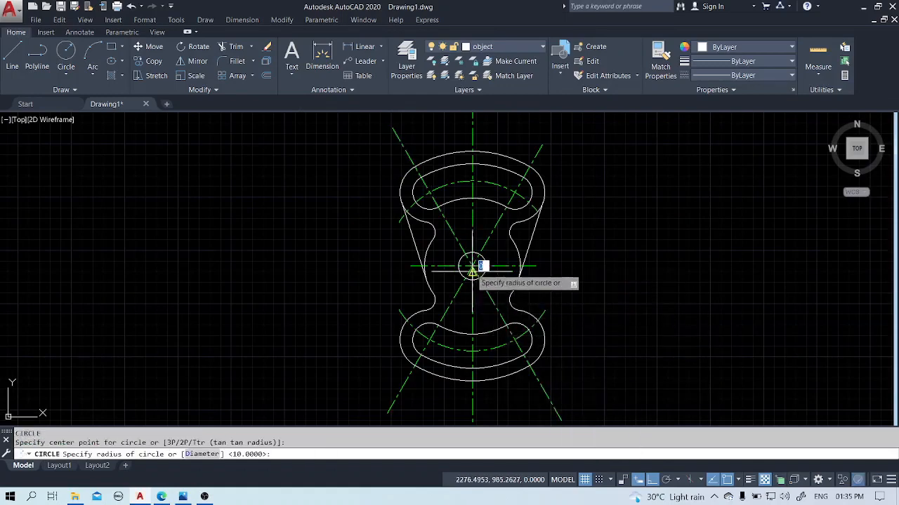
left_click(588, 386)
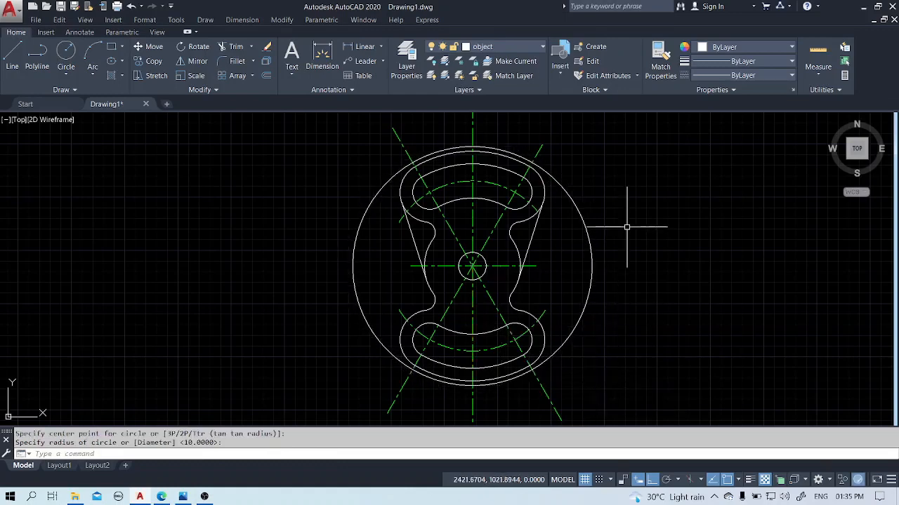
Trim the vertical and diagonal centerlines outside the large construction circle, using it as cutting edge, and erase that circle.
type("tr")
key("Return")
left_click(550, 173)
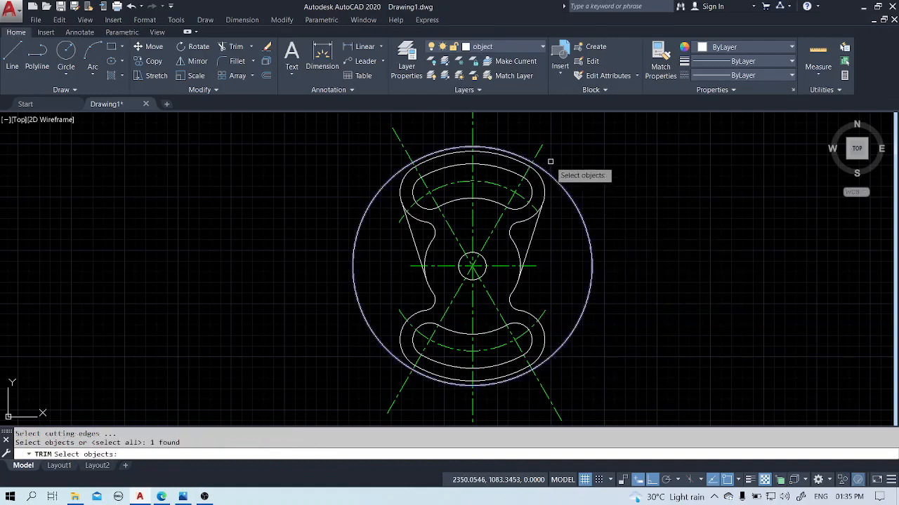
key("Return")
left_click(507, 125)
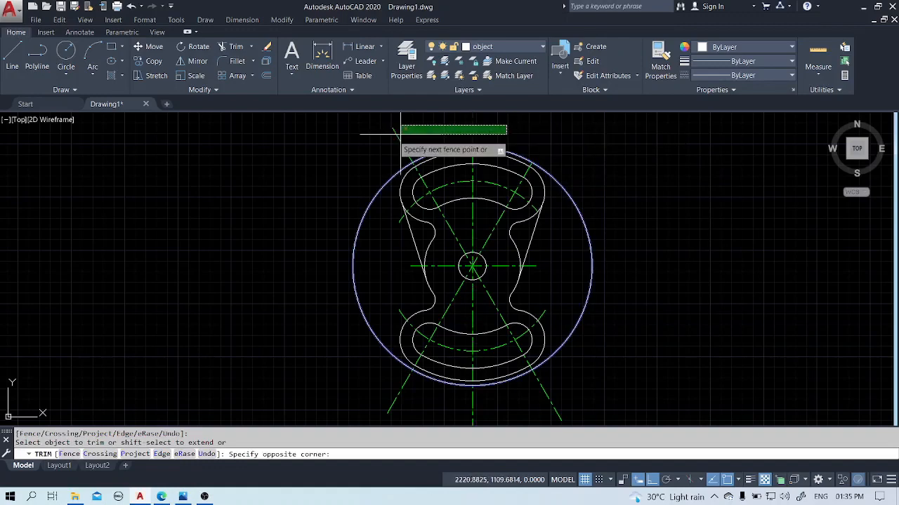
left_click(343, 137)
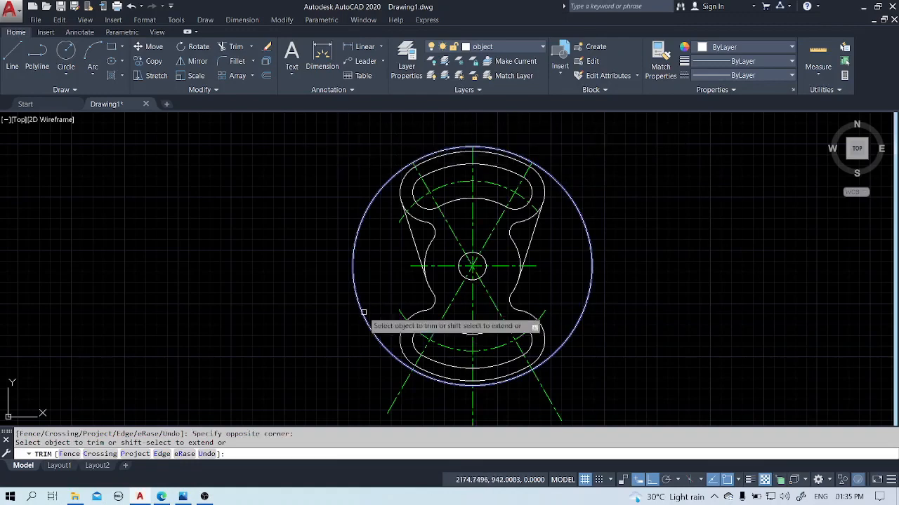
left_click(578, 388)
left_click(398, 412)
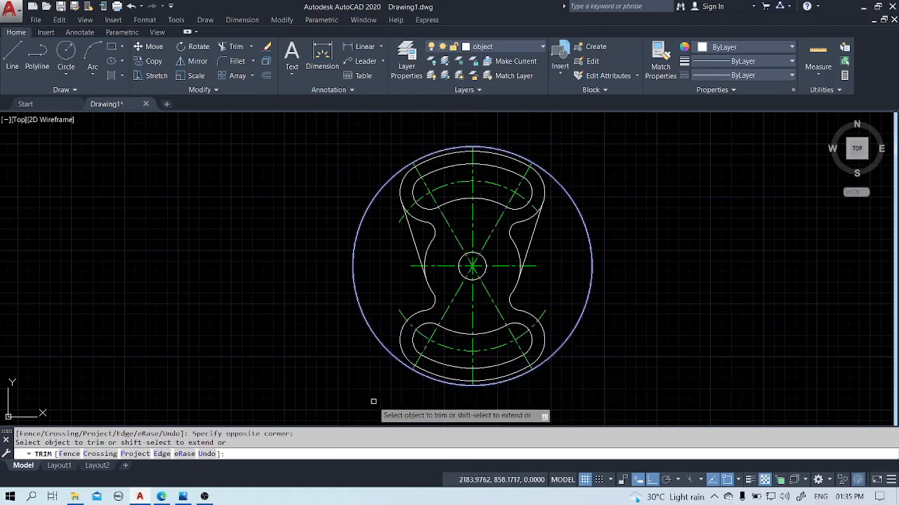
key("Escape")
left_click(591, 249)
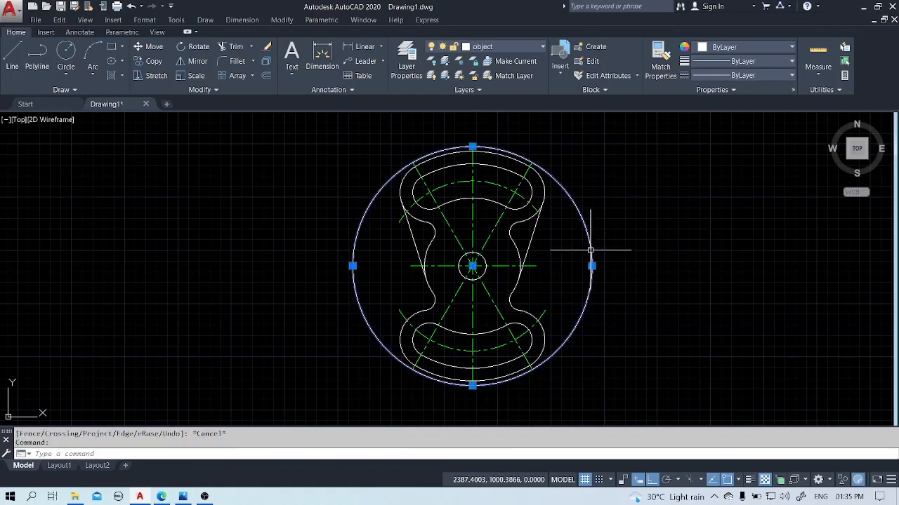
key("Return")
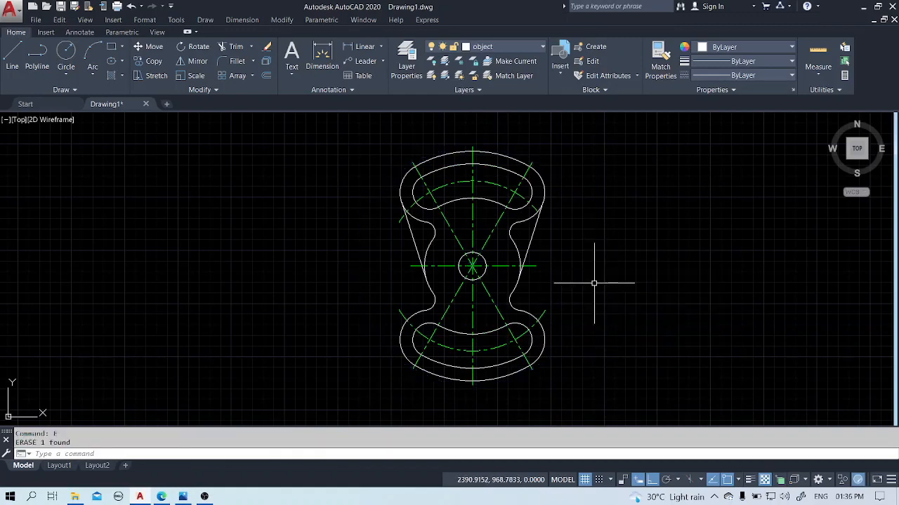
With Ortho off, stretch the right end of the upper slot's centerline arc slightly beyond the upper-right lobe's outline.
scroll(539, 223, "up", 3)
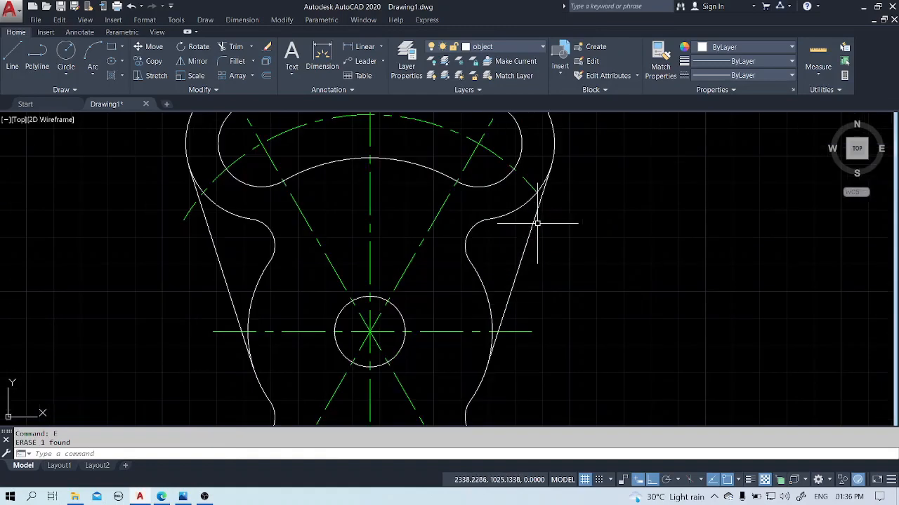
left_click(529, 186)
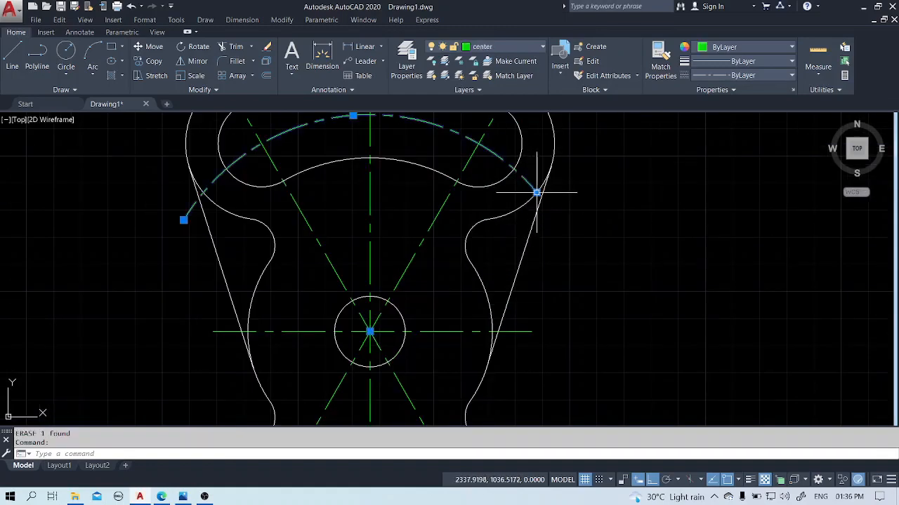
left_click(537, 192)
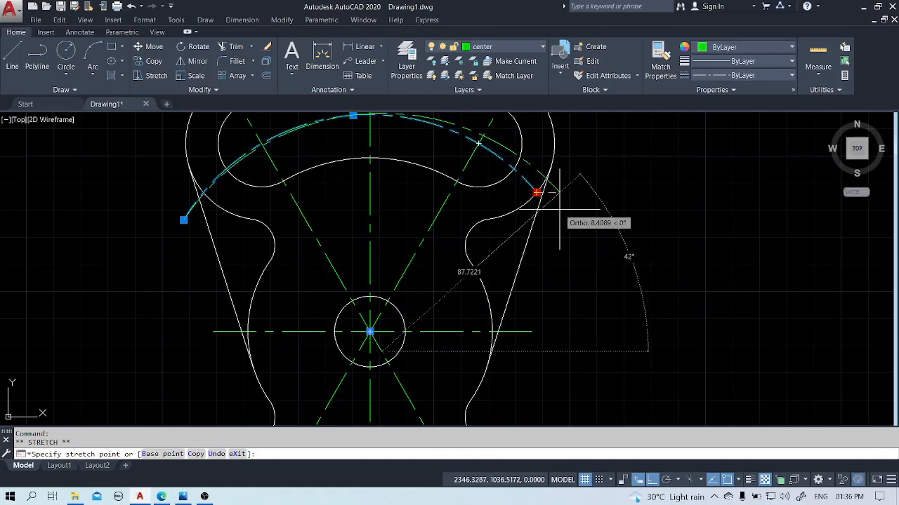
key("F8")
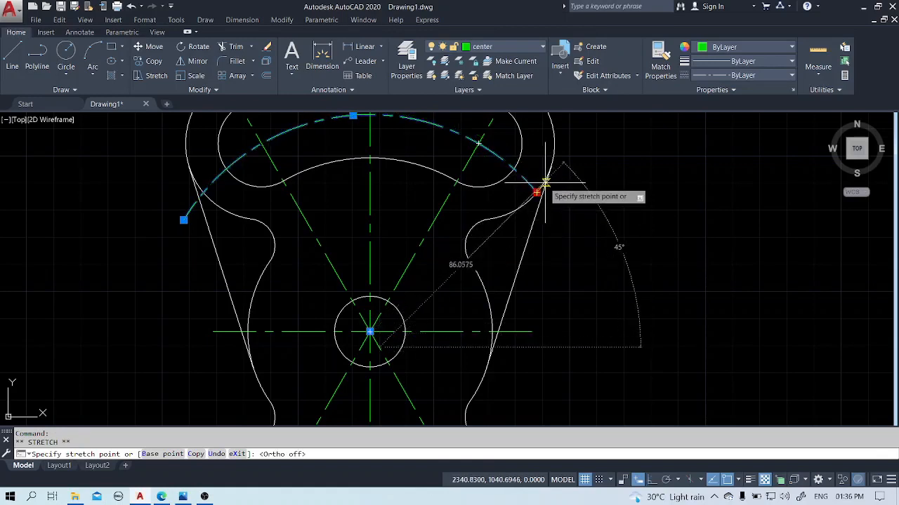
key("Escape")
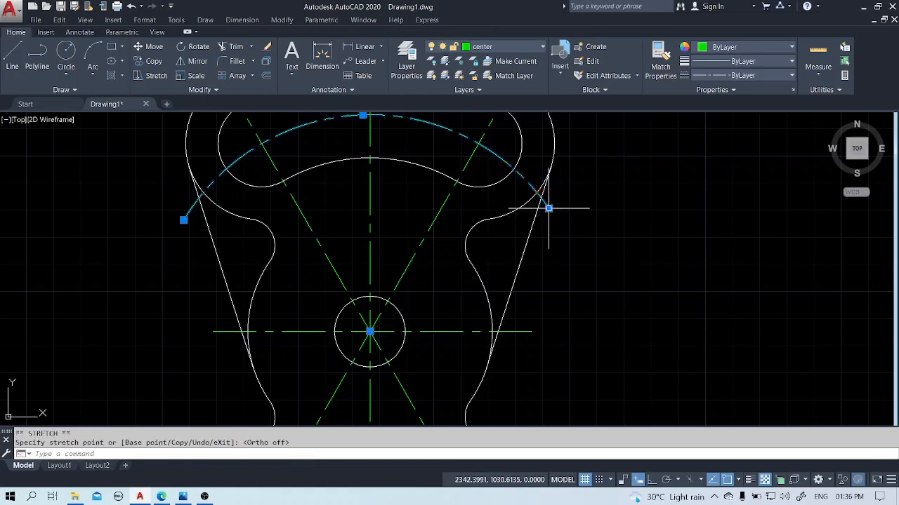
key("Escape")
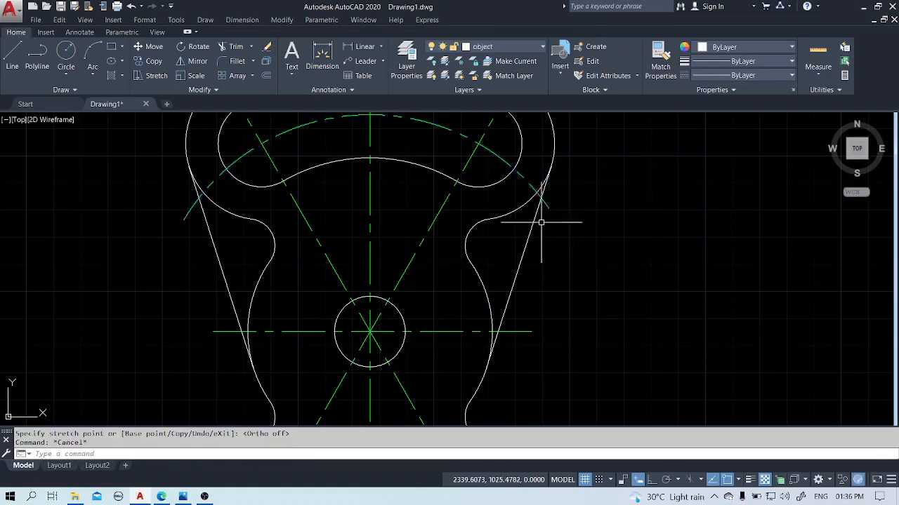
Start a hatch with the ANSI31 pattern and fill the areas to the left of and below the center hole.
scroll(542, 222, "down", 4)
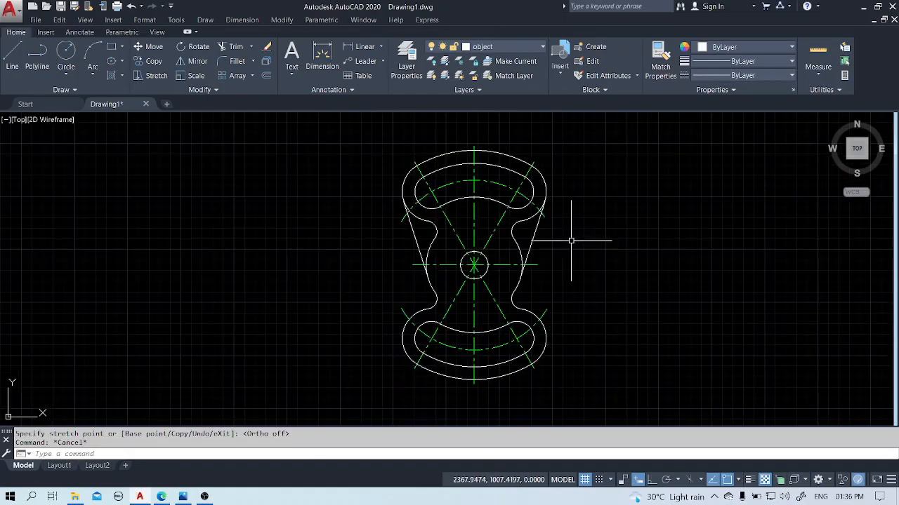
middle_click_drag(572, 245, 506, 246)
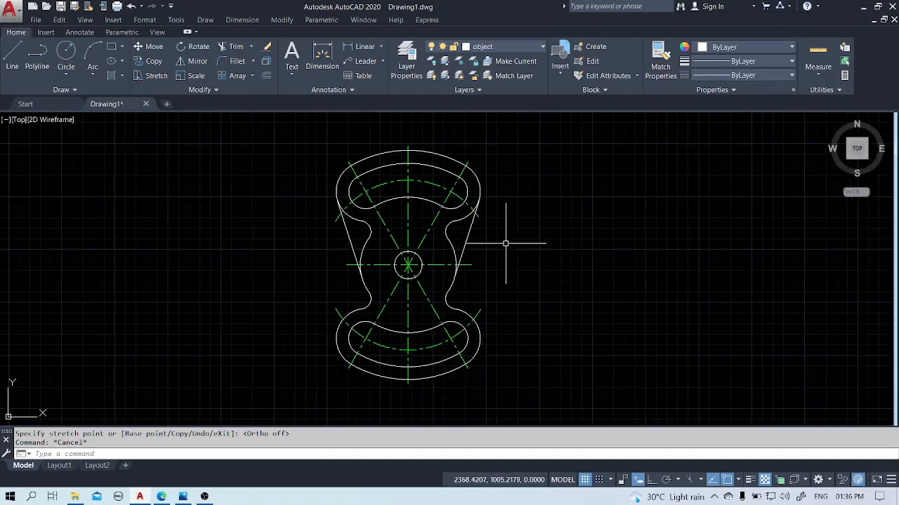
key("Return")
type("e")
key("Return")
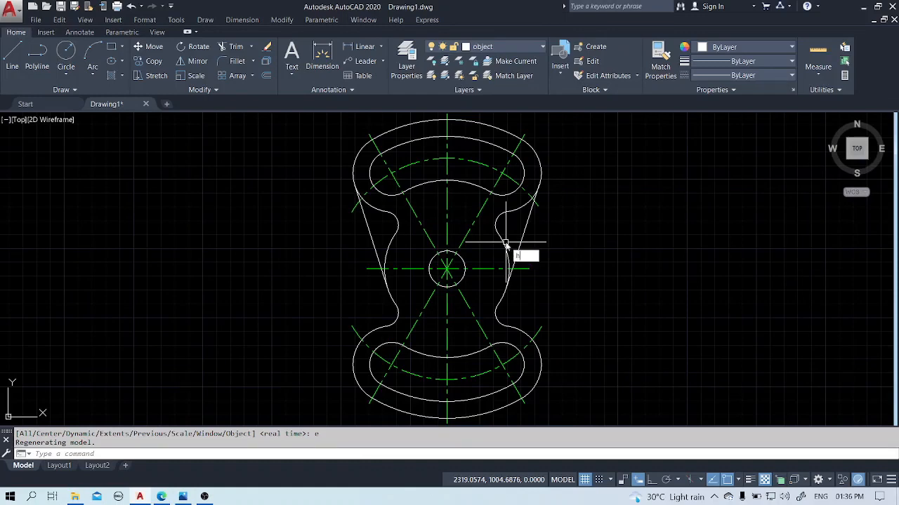
key("Return")
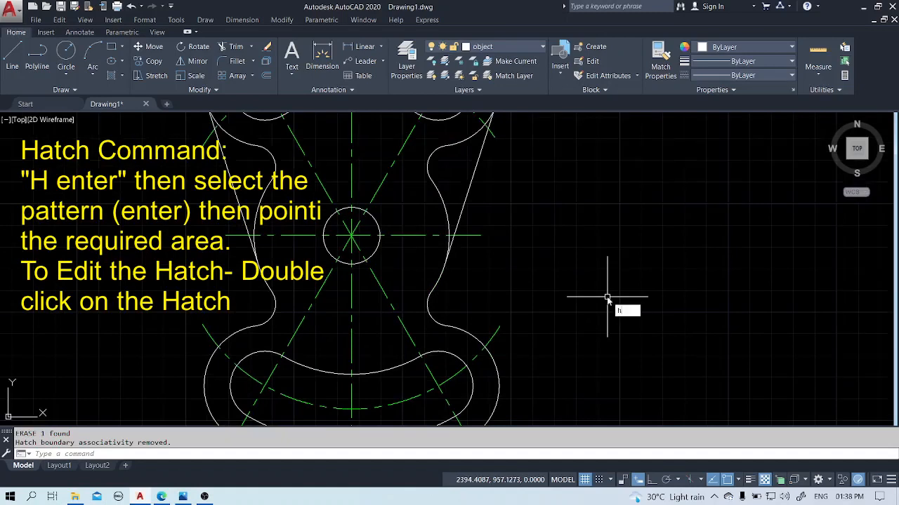
key("Return")
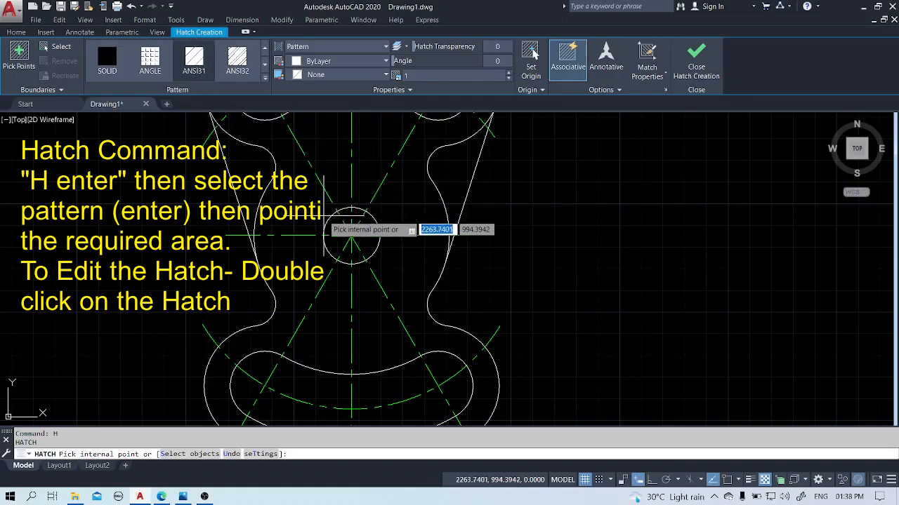
left_click(294, 189)
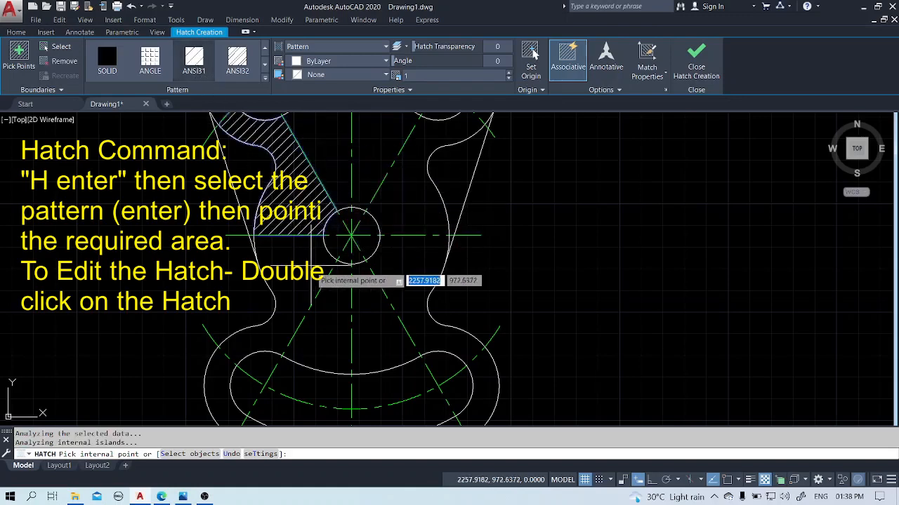
left_click(313, 283)
left_click(336, 315)
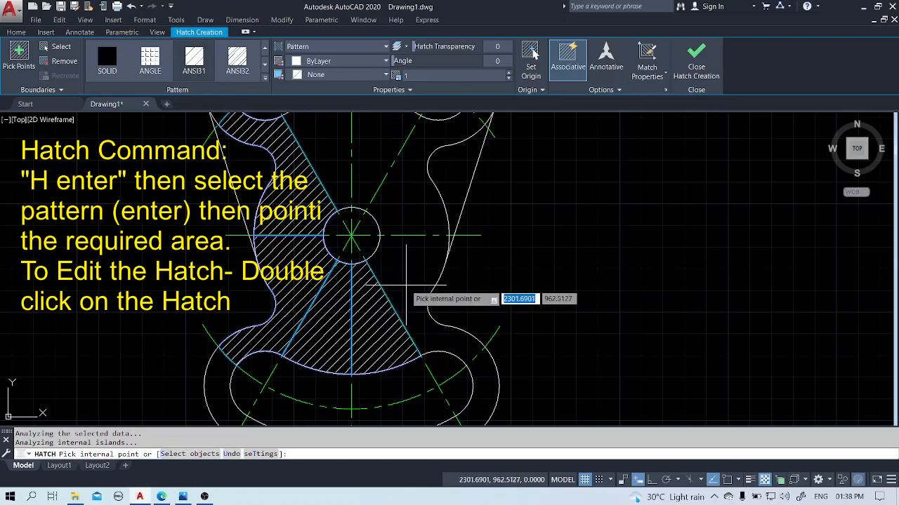
Fill the areas to the right of and above the center hole with the ANSI31 hatch.
left_click(404, 289)
left_click(406, 222)
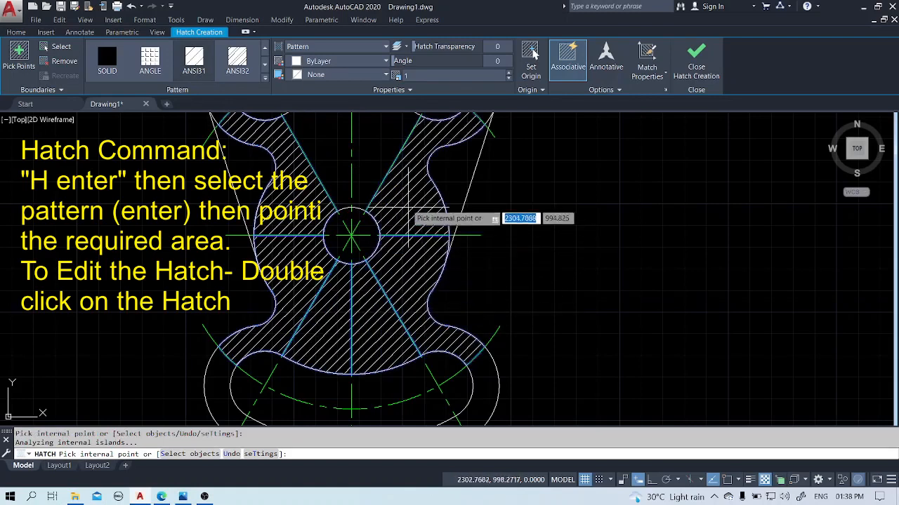
left_click(386, 168)
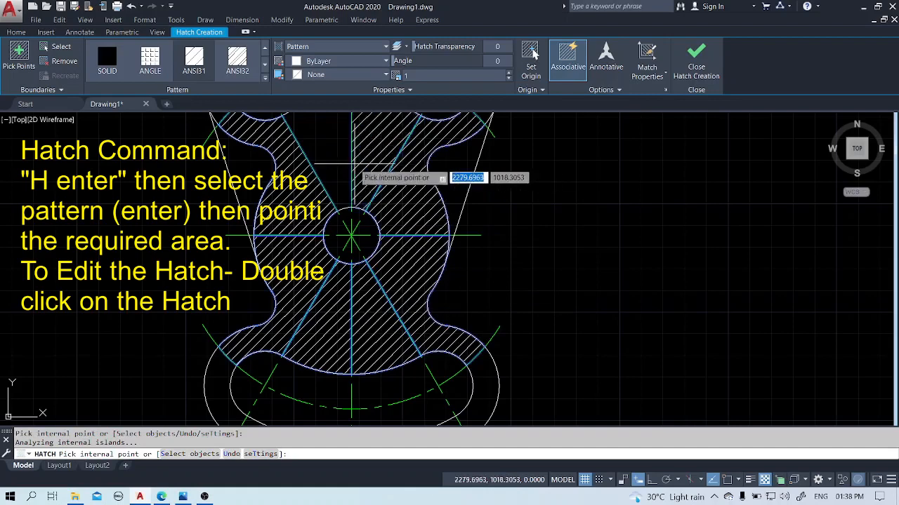
left_click(332, 172)
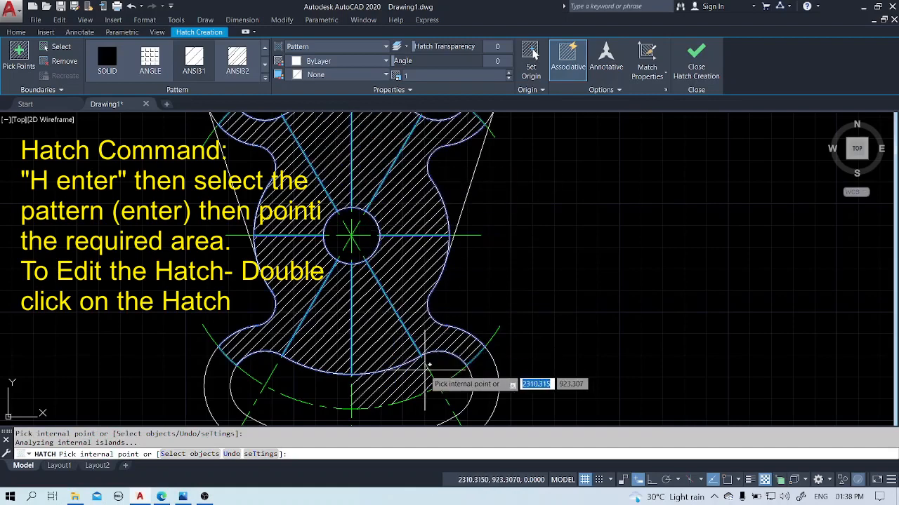
Add the outer rims around the lower and upper slots to the ANSI31 hatch and finish the hatch.
left_click(476, 373)
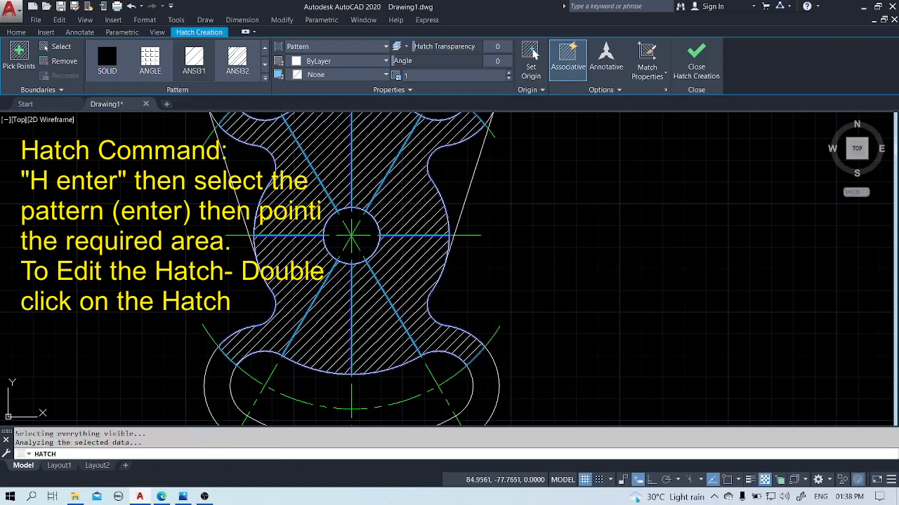
scroll(439, 204, "down", 5)
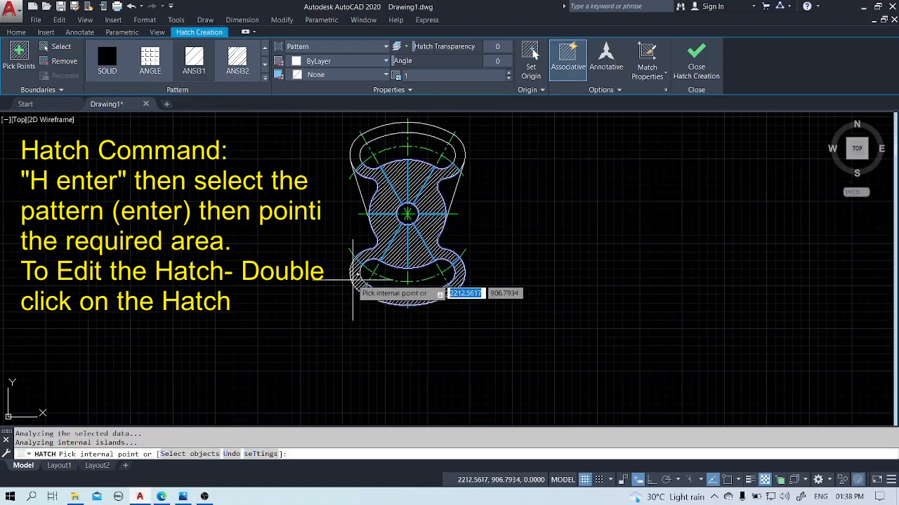
left_click(352, 278)
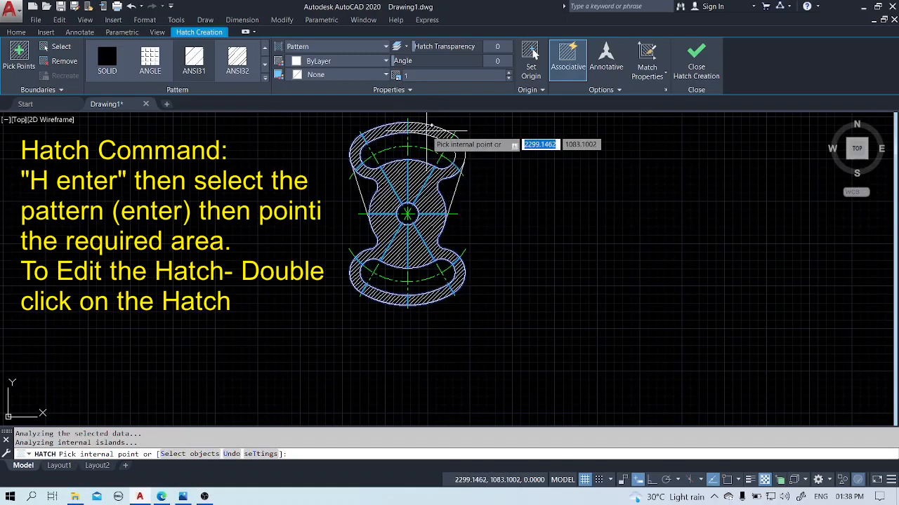
right_click(535, 208)
left_click(551, 214)
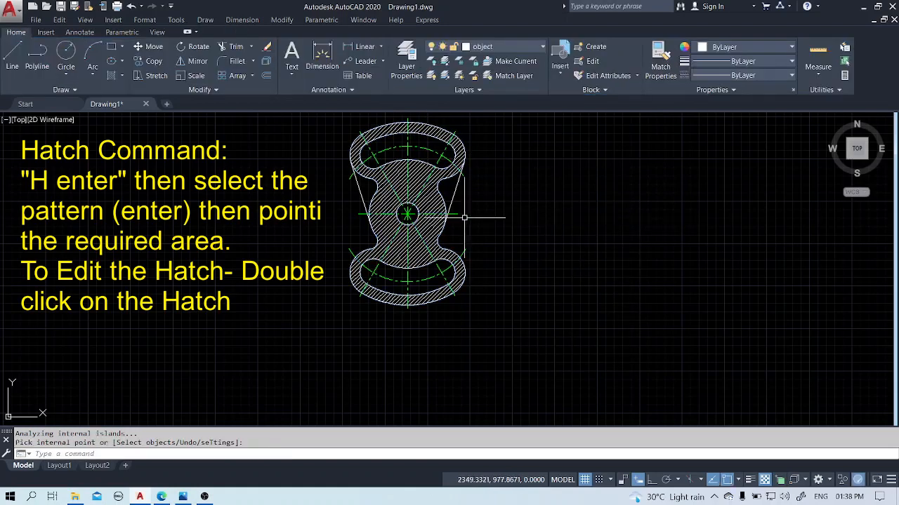
Move the body's hatch to the hatch layer and deselect it.
double_click(423, 202)
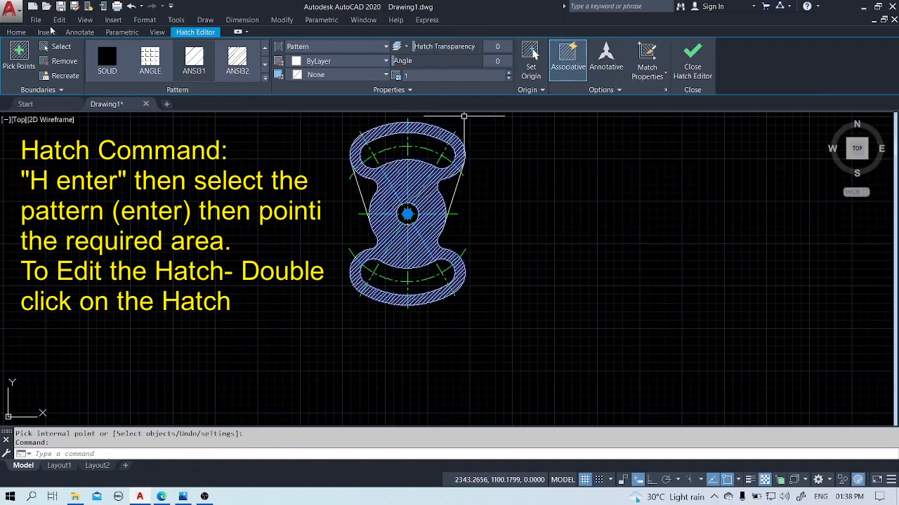
left_click(20, 33)
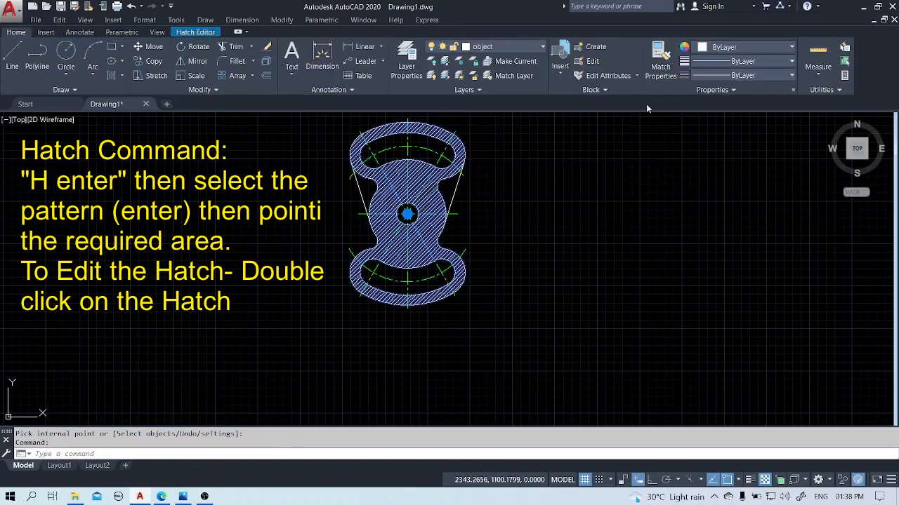
left_click(502, 45)
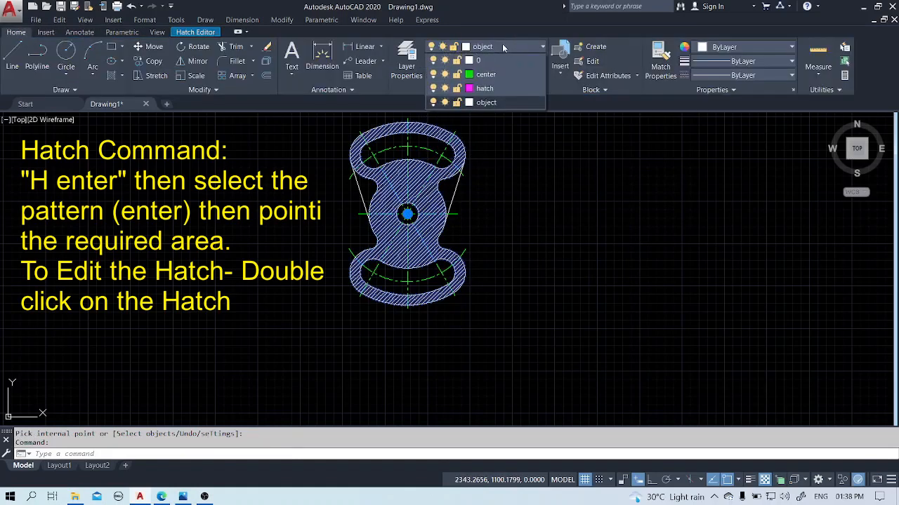
left_click(489, 88)
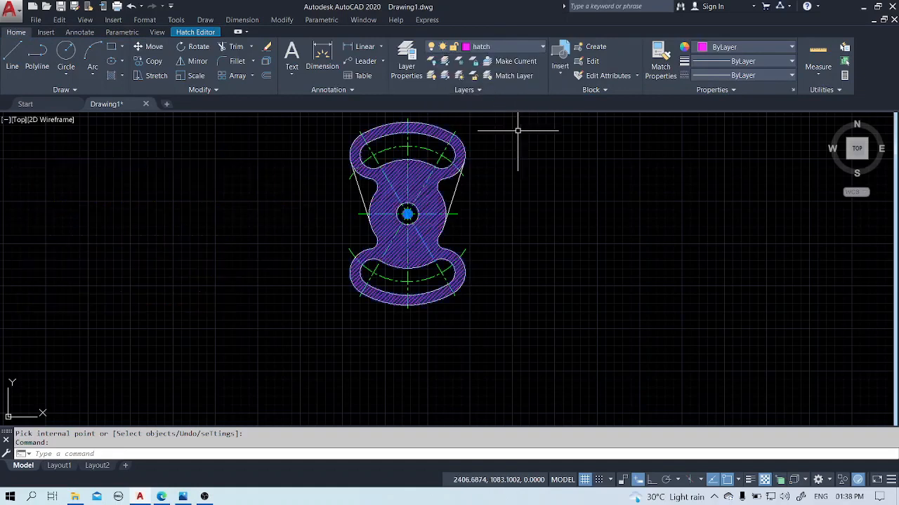
key("Escape")
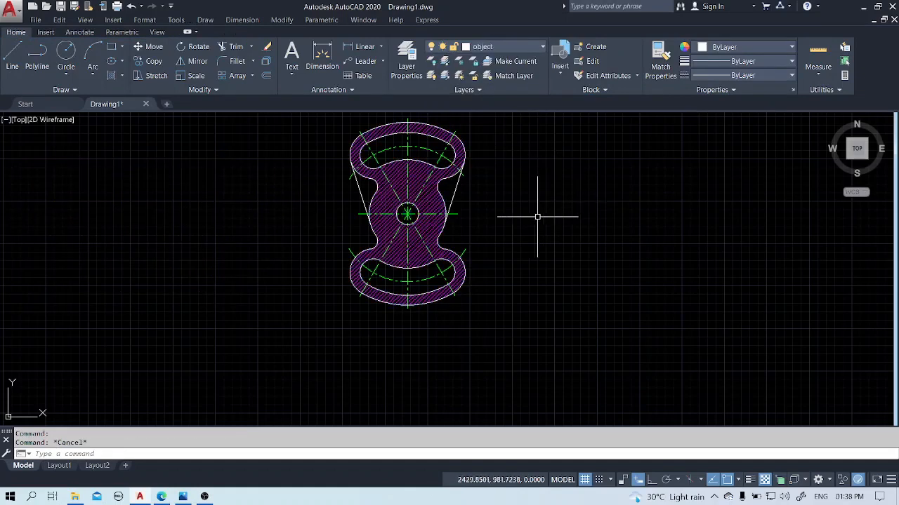
Set the body hatch's pattern scale to 2 and close the hatch editing.
type("z")
key("Return")
type("e")
key("Return")
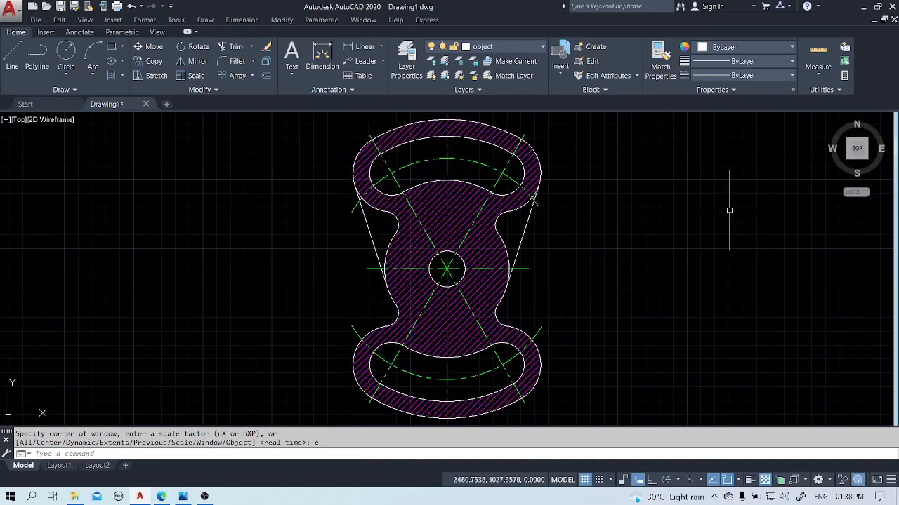
left_click(480, 240)
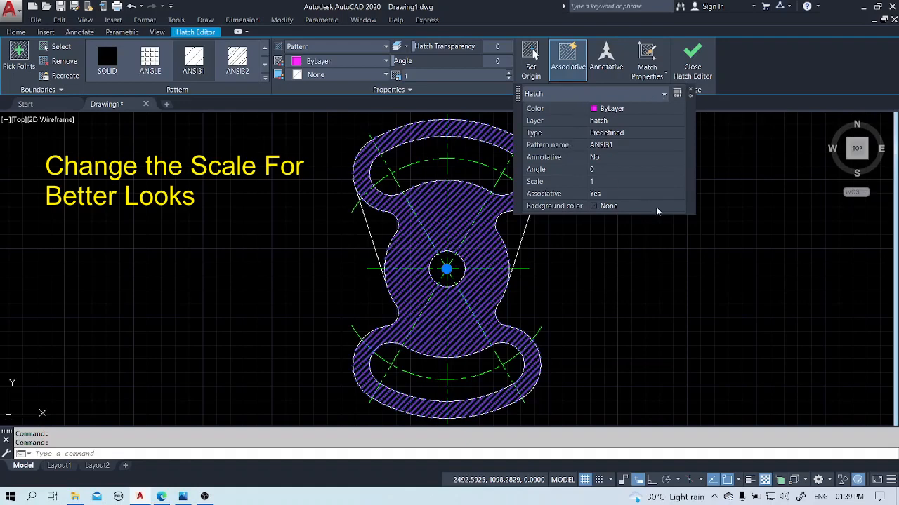
left_click(625, 181)
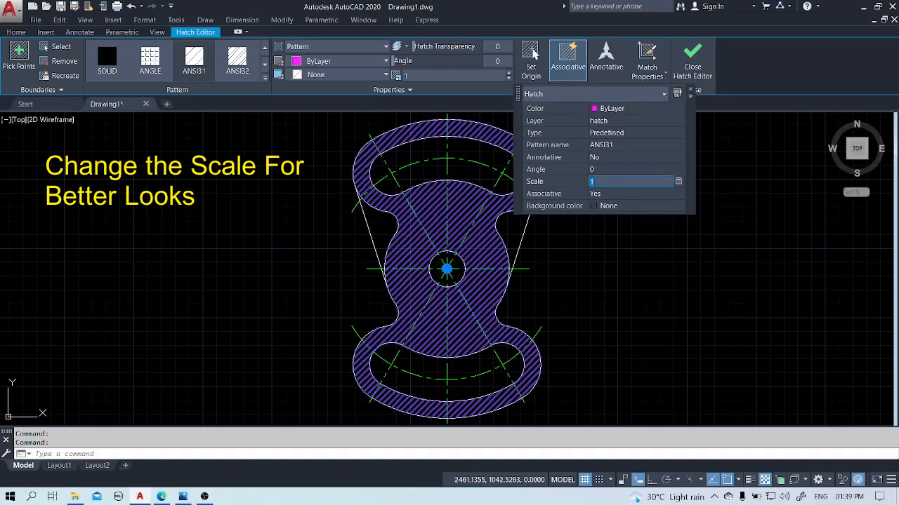
left_click(594, 190)
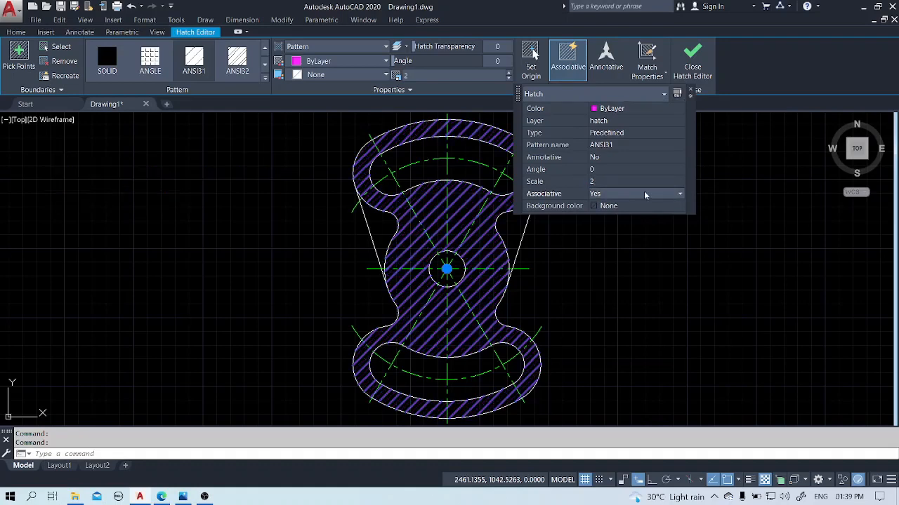
left_click(695, 76)
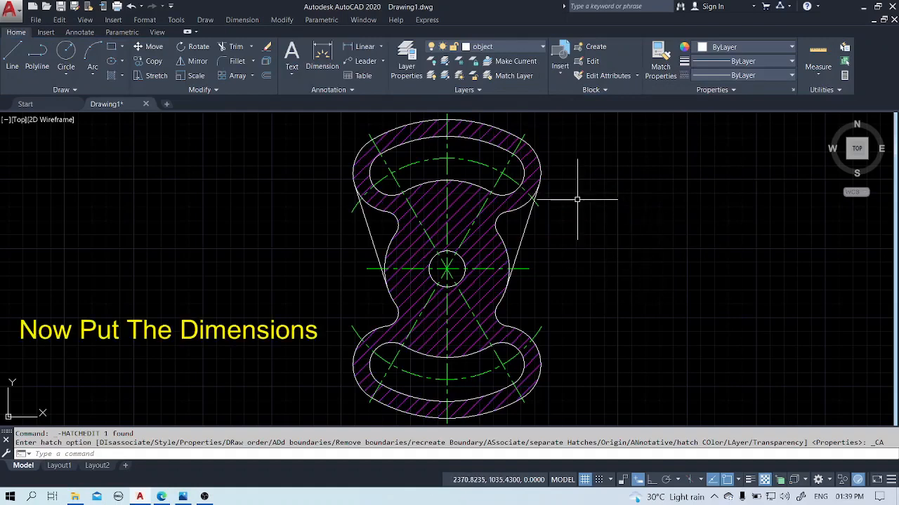
Add a radius dimension to the lower-right lobe's outer arc, with its text just outside the outline.
left_click(384, 49)
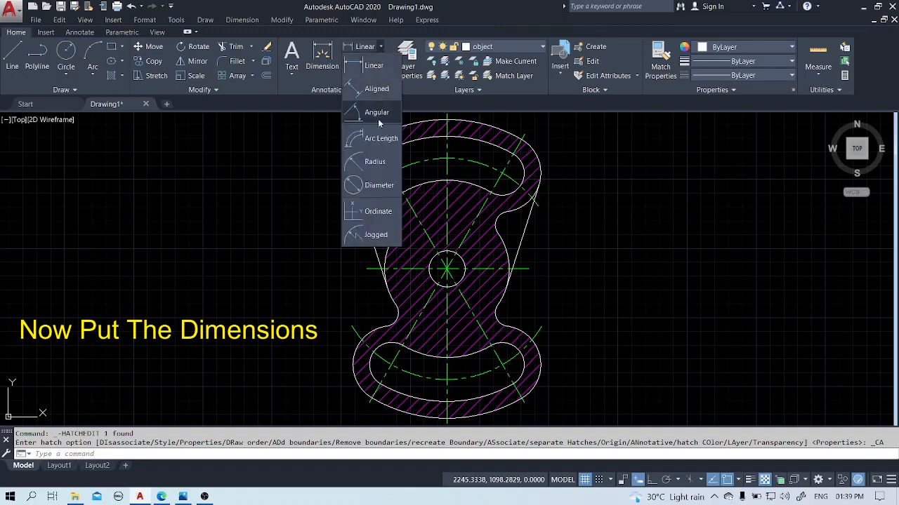
left_click(379, 163)
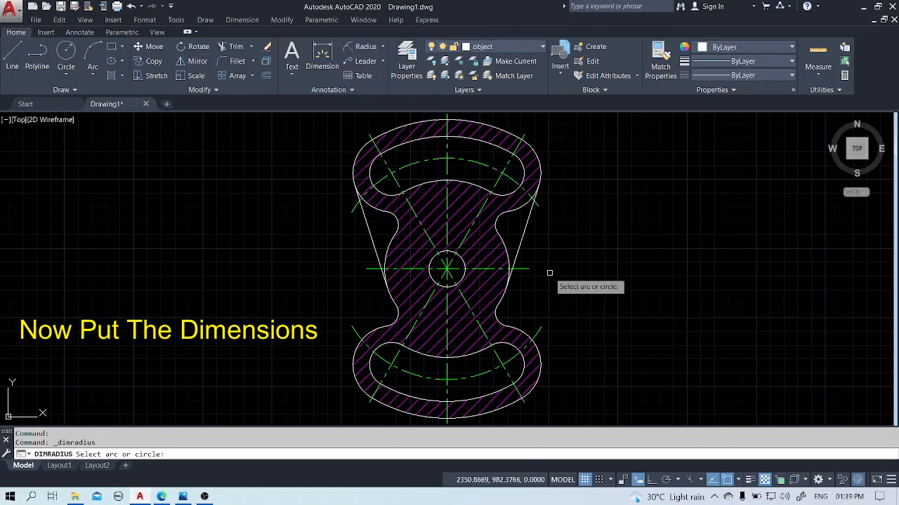
left_click(539, 351)
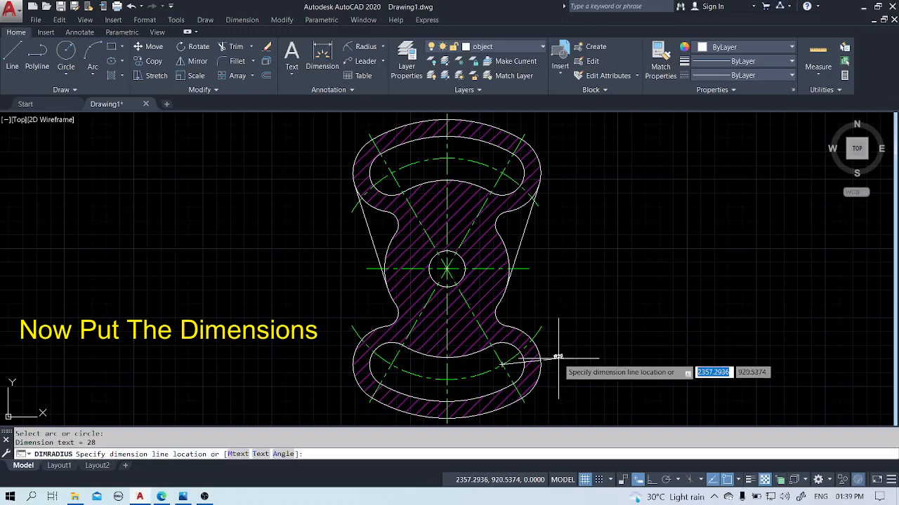
left_click(558, 358)
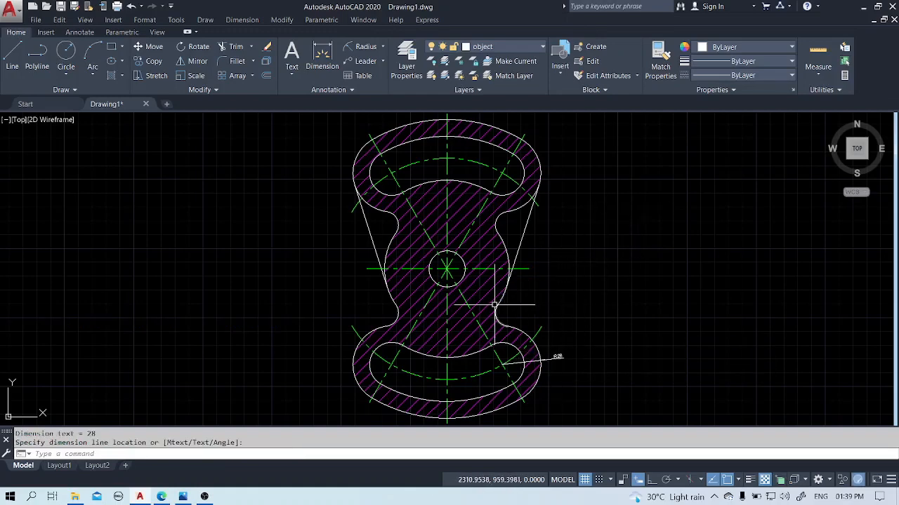
Add a radius dimension to the concave fillet above the lower-right lobe, with its text in the notch.
key("Return")
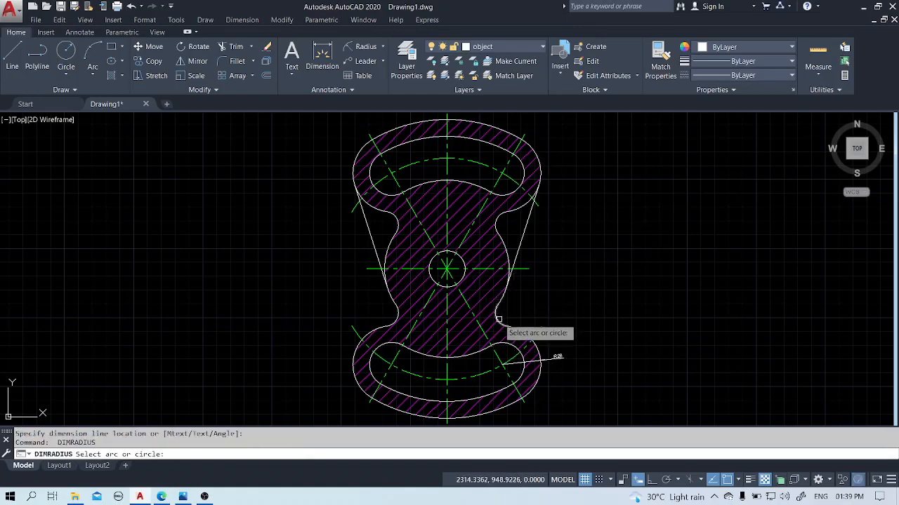
left_click(498, 319)
scroll(508, 312, "up", 6)
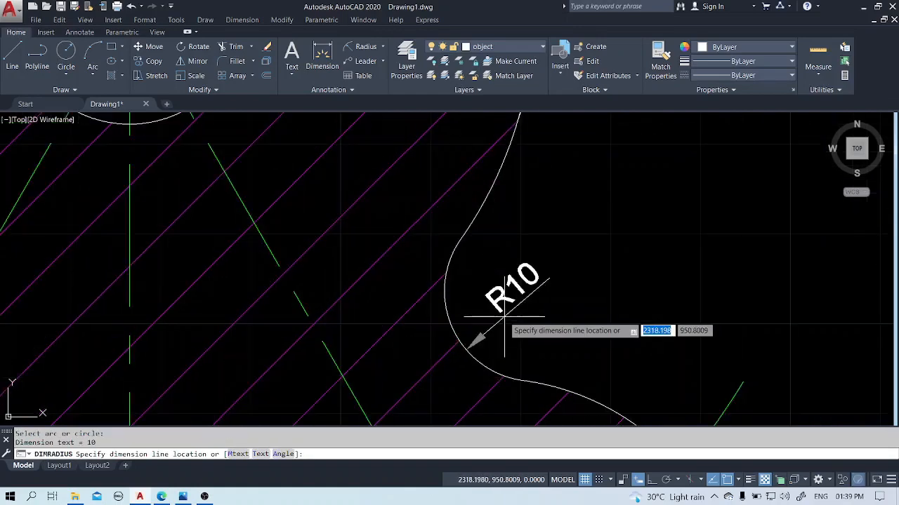
left_click(499, 317)
scroll(499, 317, "down", 6)
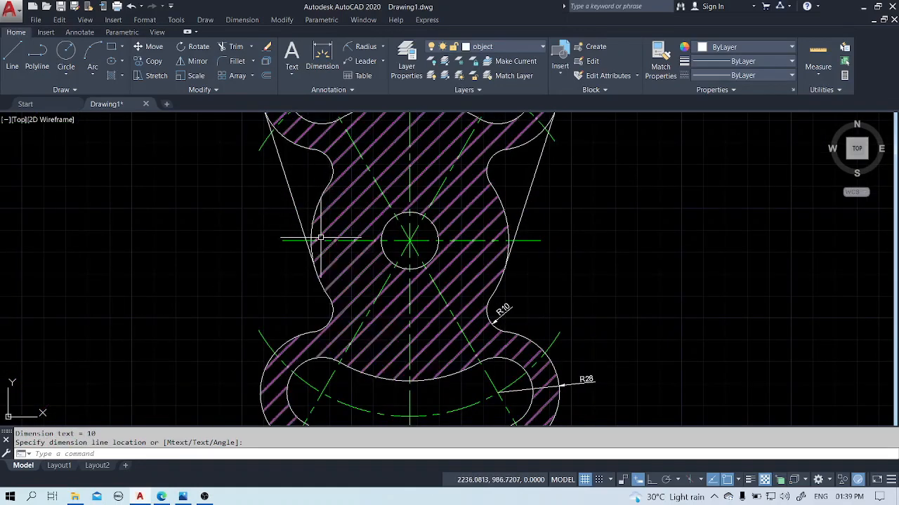
Add a radius dimension to the upper slot's right end arc, with its text outside the upper-right lobe.
scroll(321, 253, "down", 3)
scroll(576, 208, "up", 2)
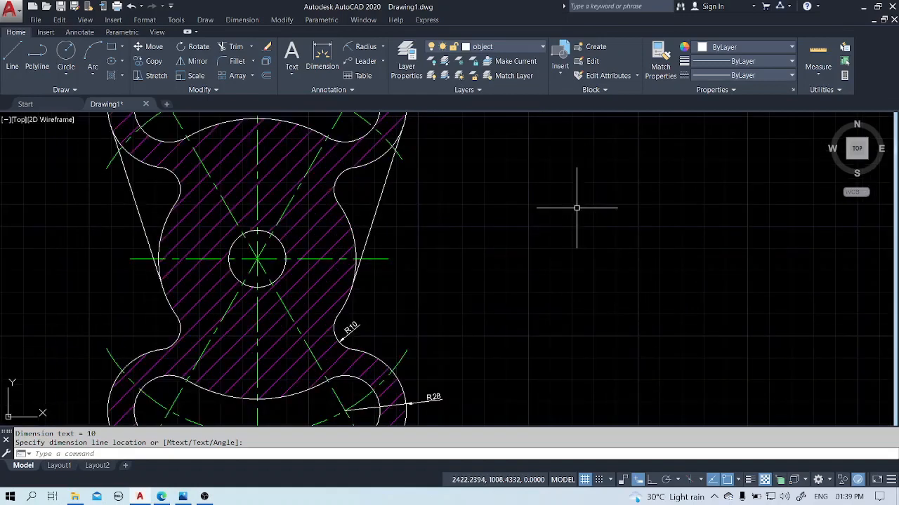
scroll(576, 207, "down", 4)
scroll(508, 138, "up", 4)
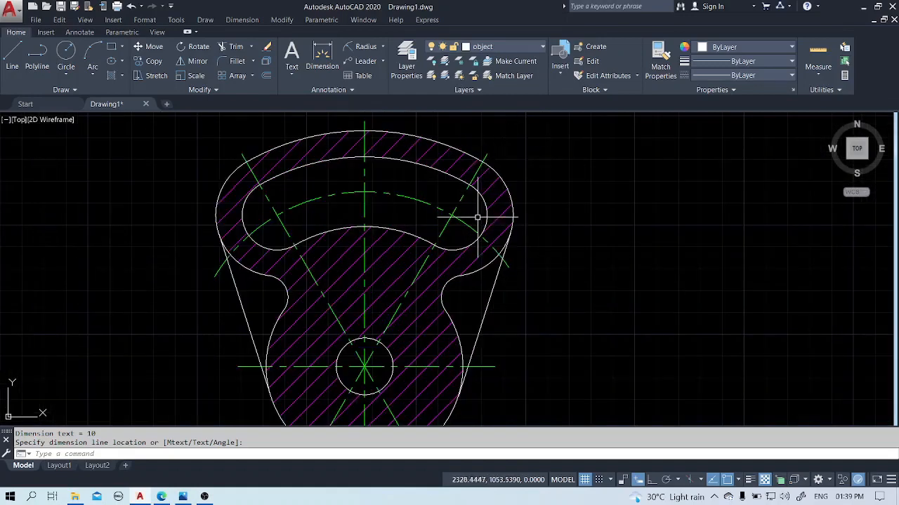
key("Return")
left_click(499, 186)
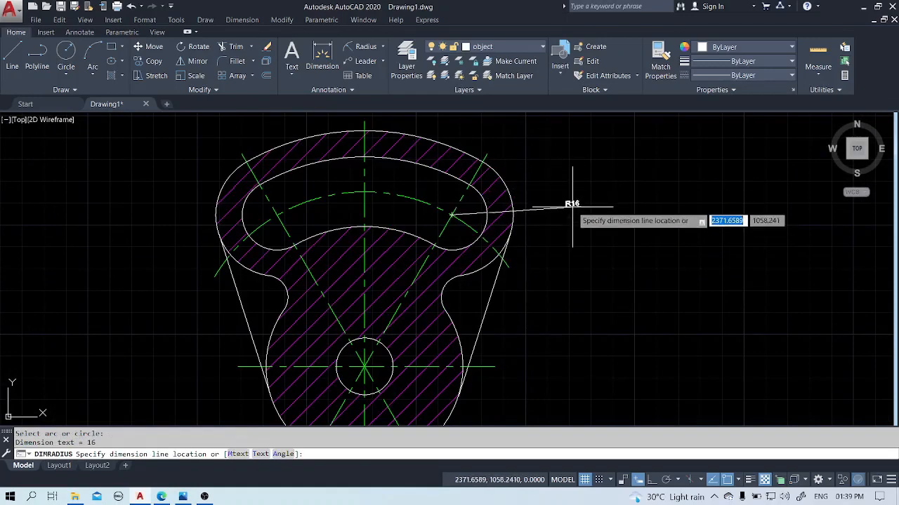
left_click(538, 202)
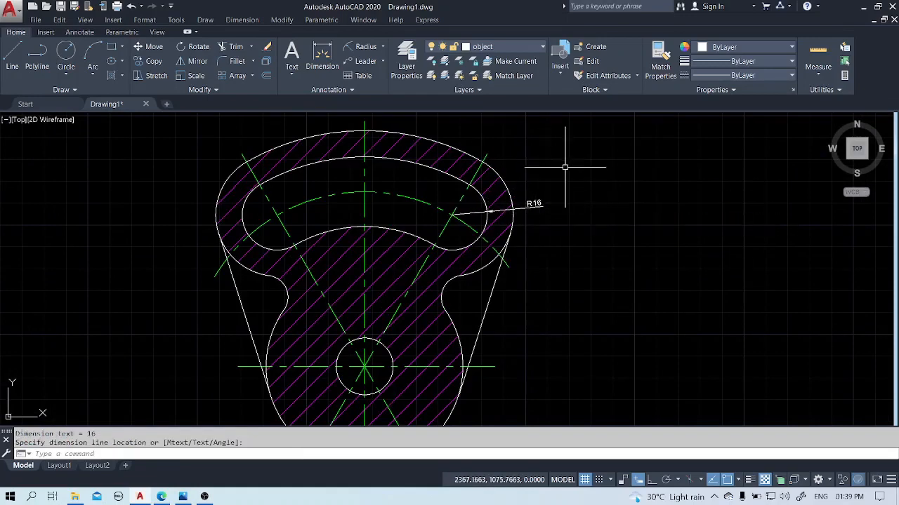
Add a radius dimension to the part's outermost upper arc, with its text above and right of the outline.
scroll(580, 162, "down", 2)
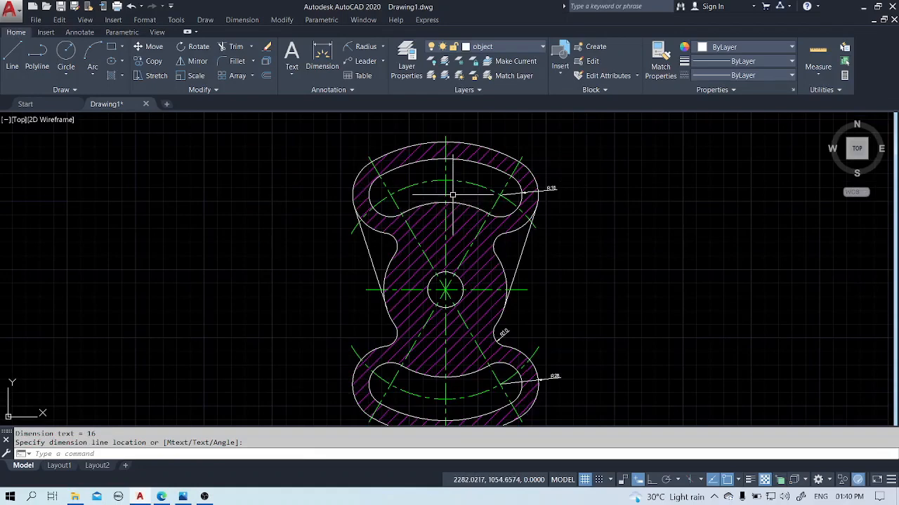
scroll(453, 195, "down", 2)
key("Return")
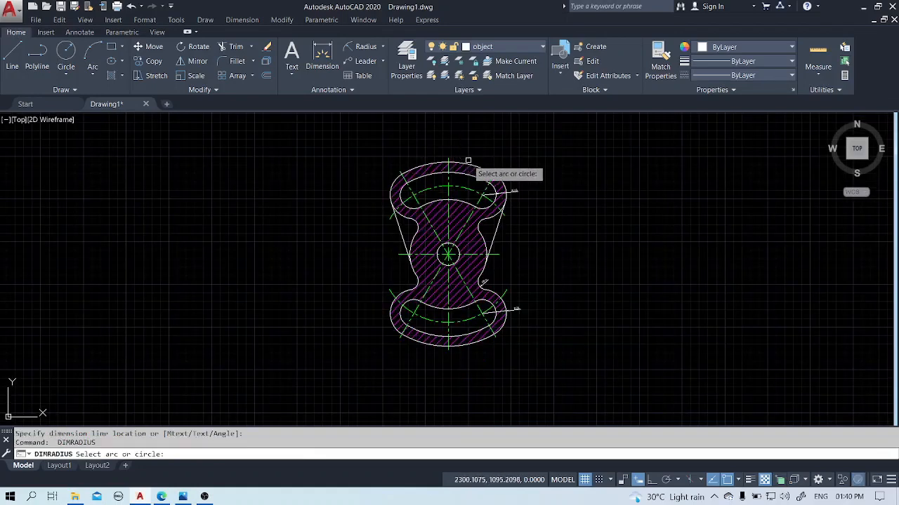
left_click(465, 165)
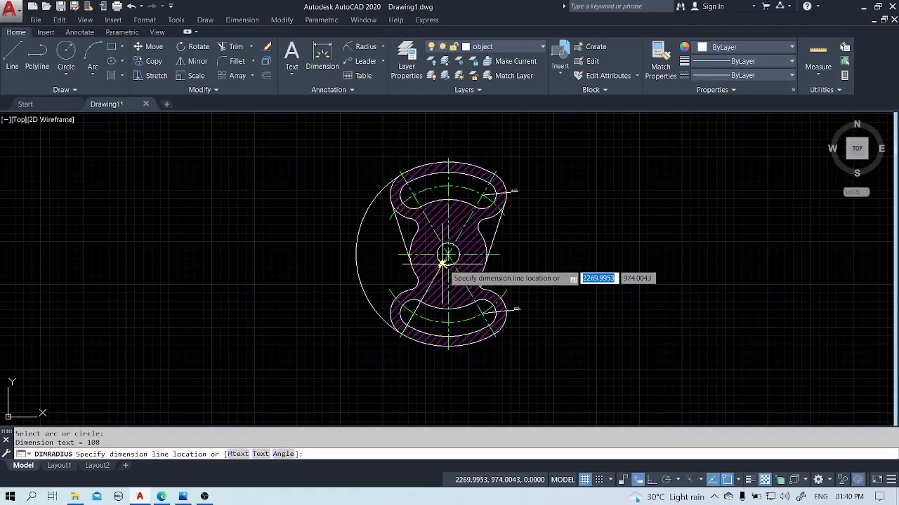
left_click(485, 146)
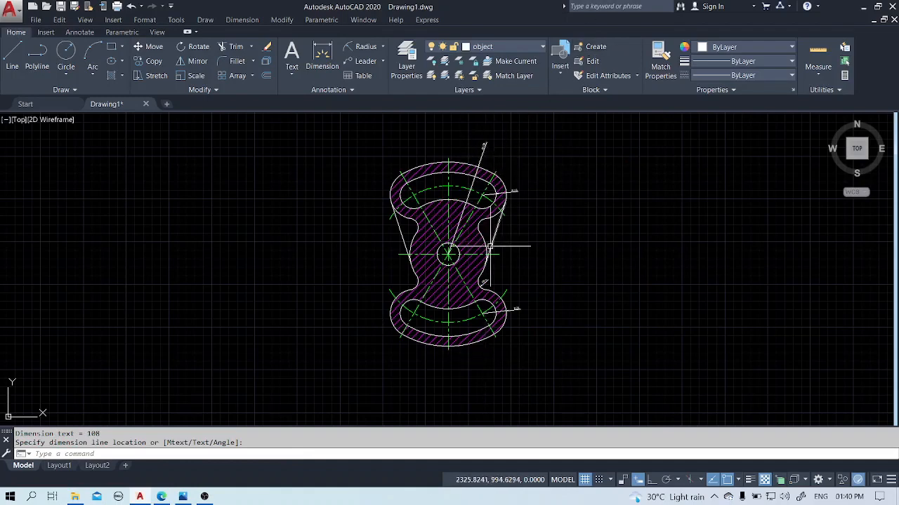
Add a radius dimension to the lower slot's centerline arc, with its text near the outline's lower-right edge.
left_click(483, 311)
key("Return")
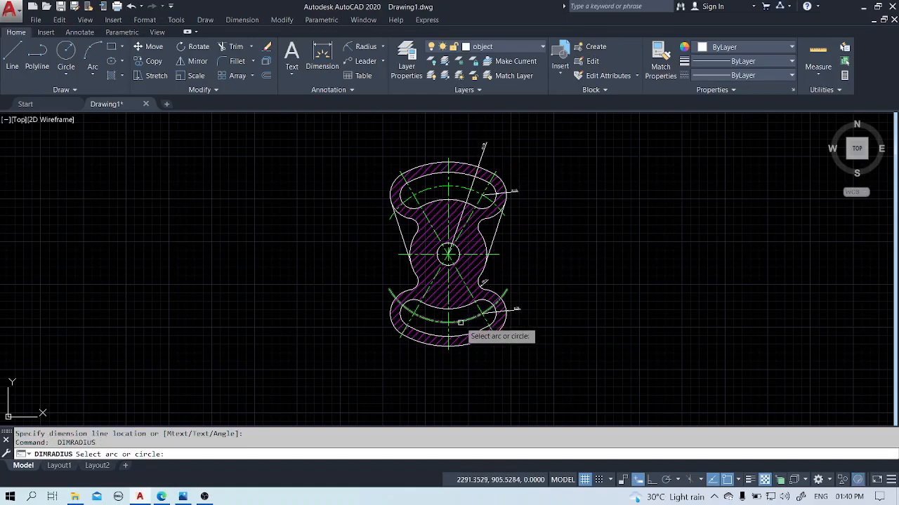
left_click(469, 342)
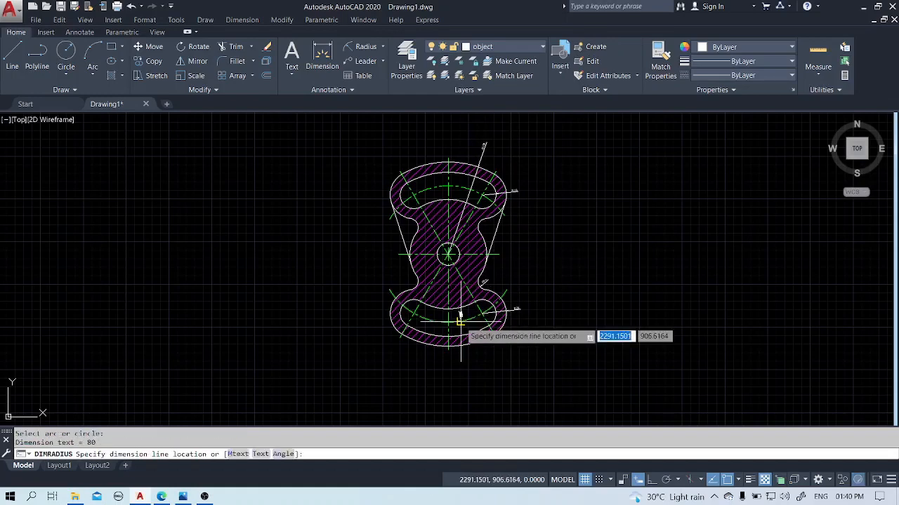
left_click(483, 350)
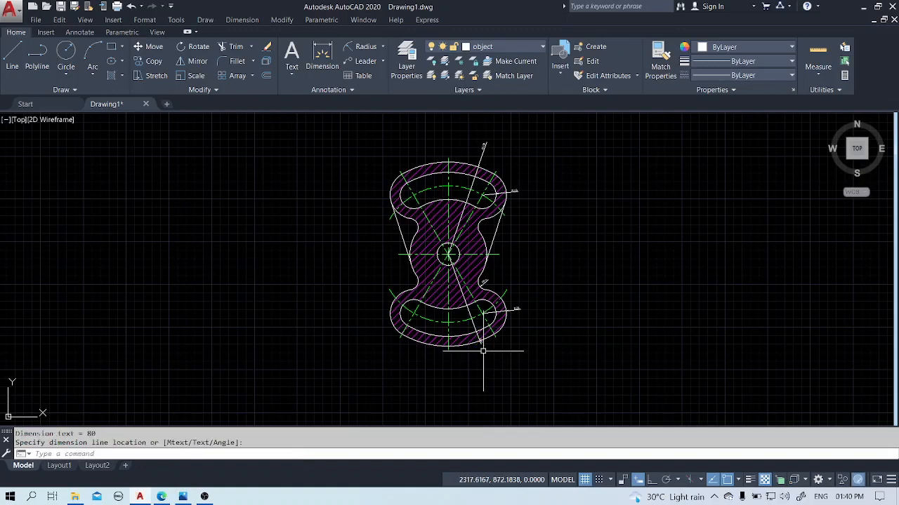
Move the text of the lower slot's centerline arc radius dimension beyond the part's lower outline.
scroll(483, 350, "up", 10)
left_click(455, 202)
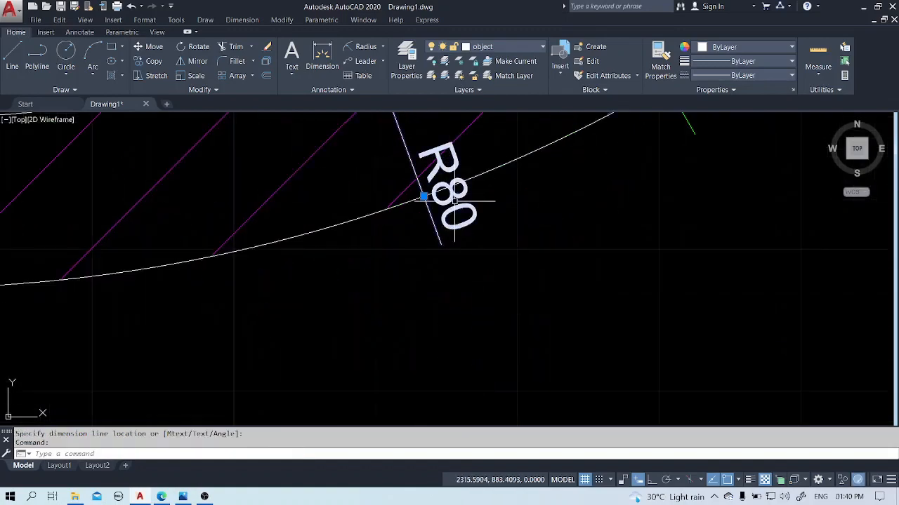
left_click(424, 197)
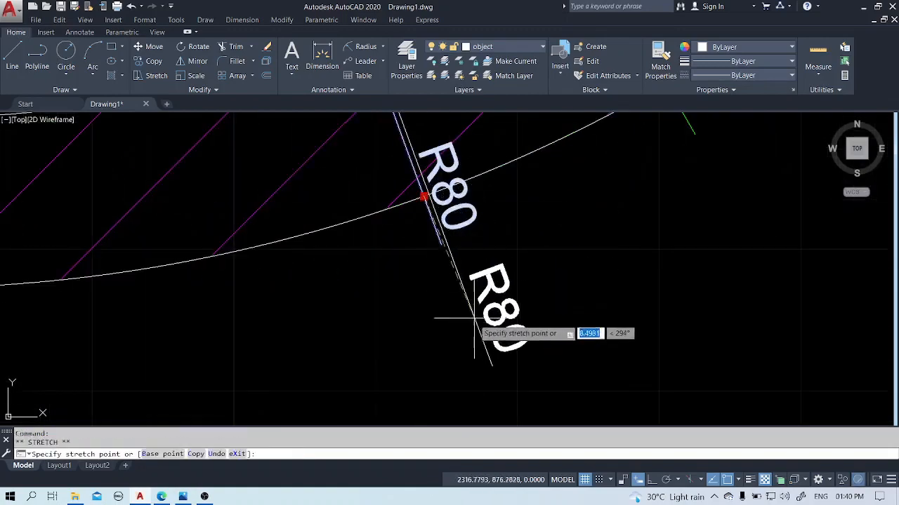
left_click(480, 345)
scroll(517, 274, "down", 10)
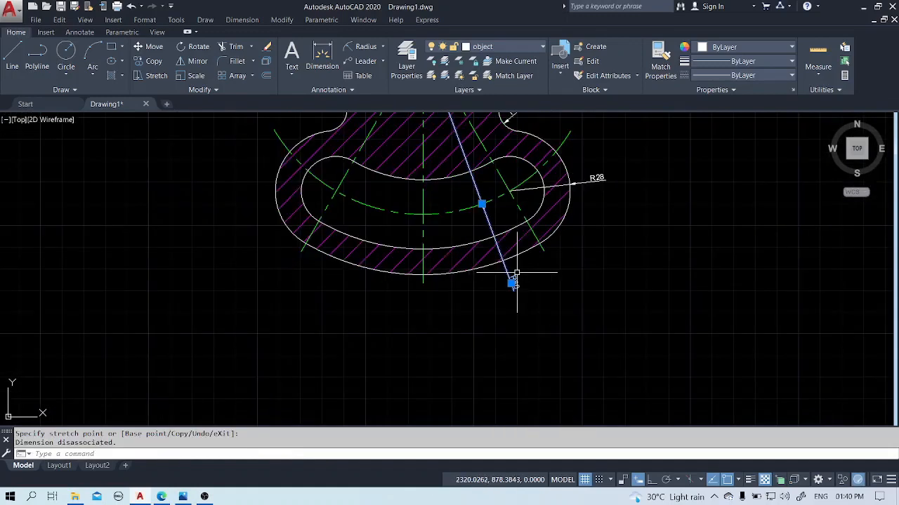
left_click(756, 299)
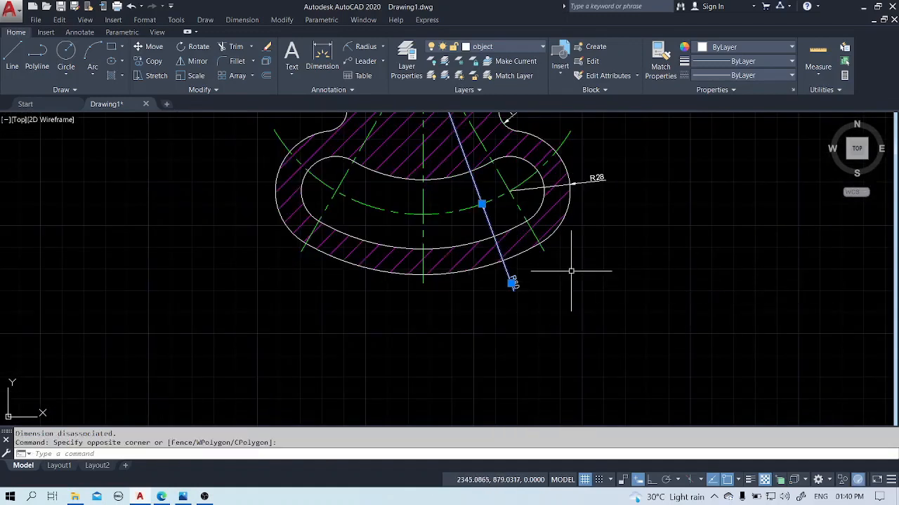
key("Escape")
Add a diameter dimension to the central hole, with its text outside the outline, left of and below the hole.
middle_click_drag(622, 225, 580, 311)
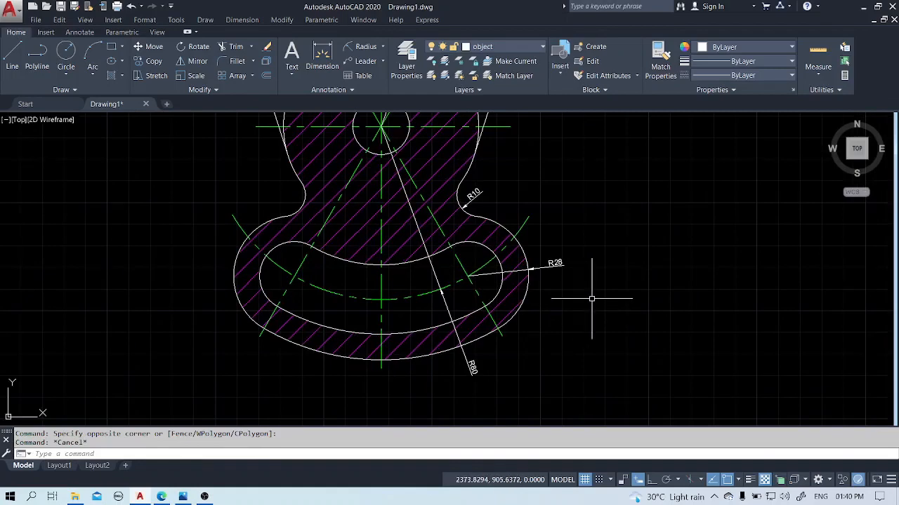
left_click(383, 46)
left_click(368, 185)
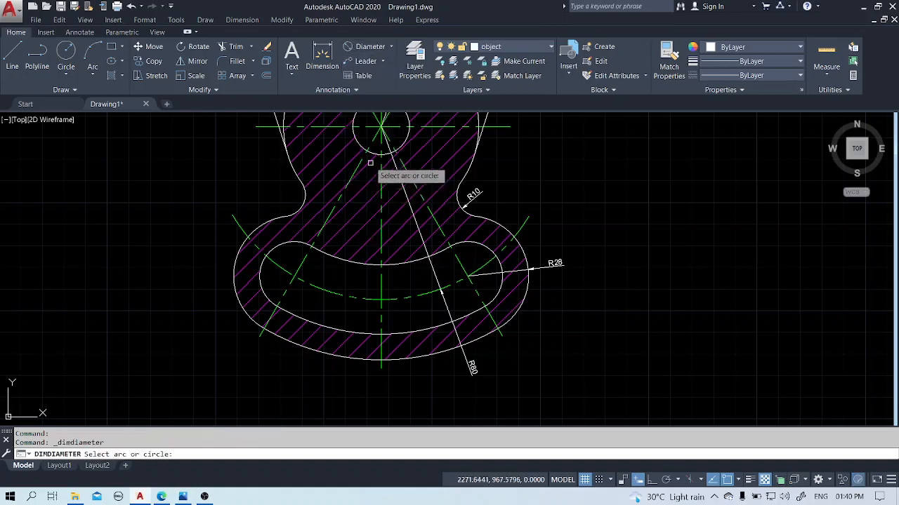
left_click(371, 153)
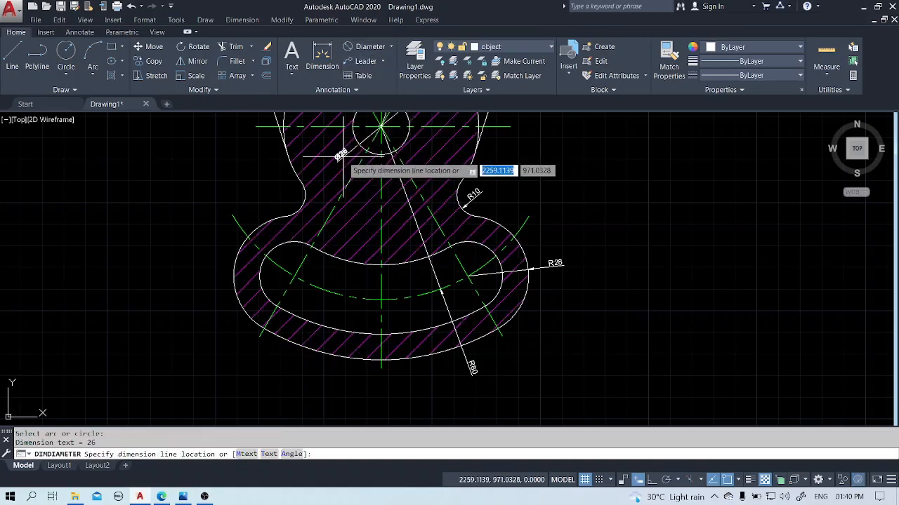
middle_click_drag(343, 158, 337, 290)
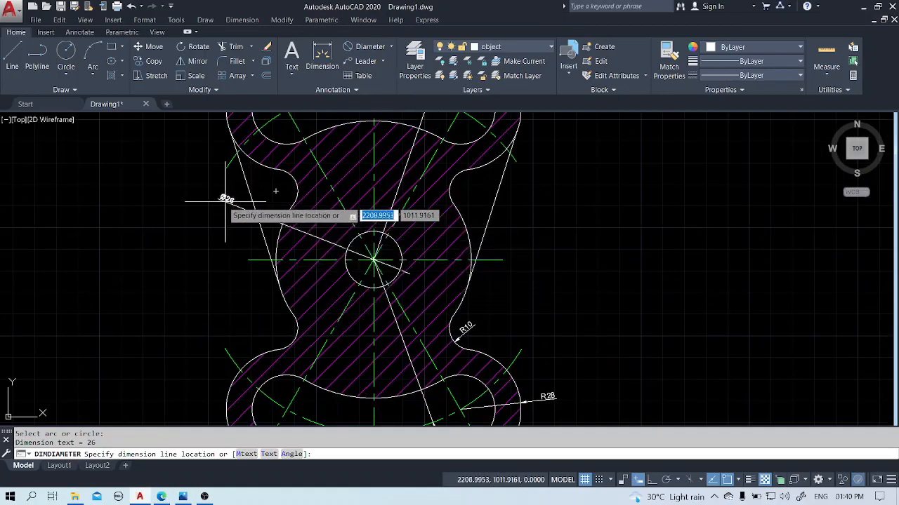
left_click(244, 307)
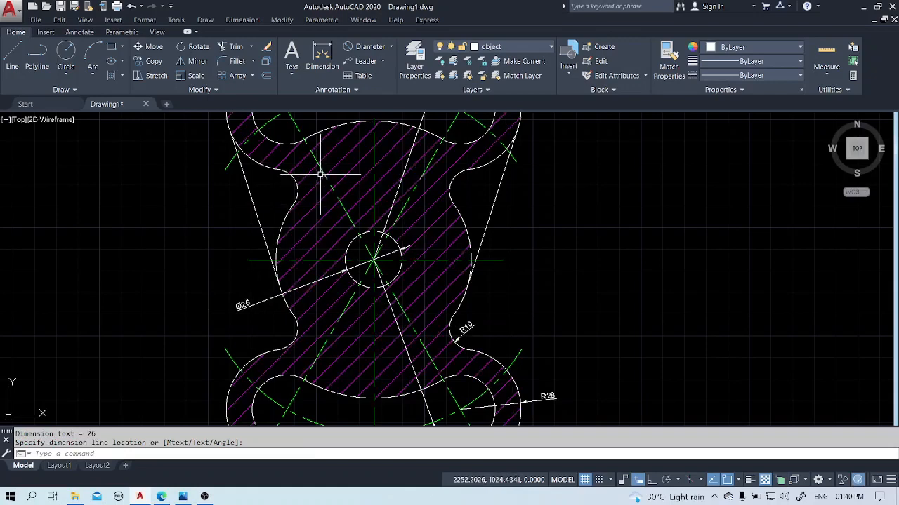
Add a diameter dimension to the waist's right-hand outer arc, with its text outside the outline above the concave fillet's radius dimension.
key("Return")
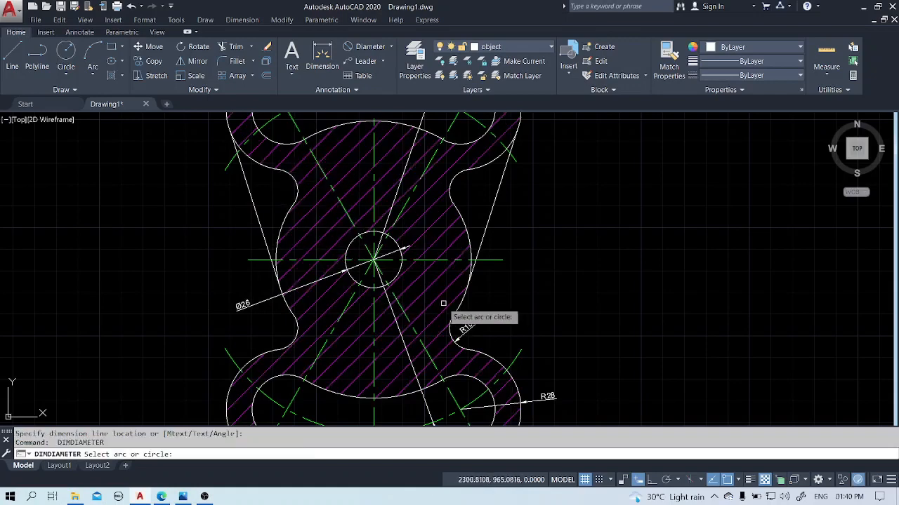
left_click(466, 236)
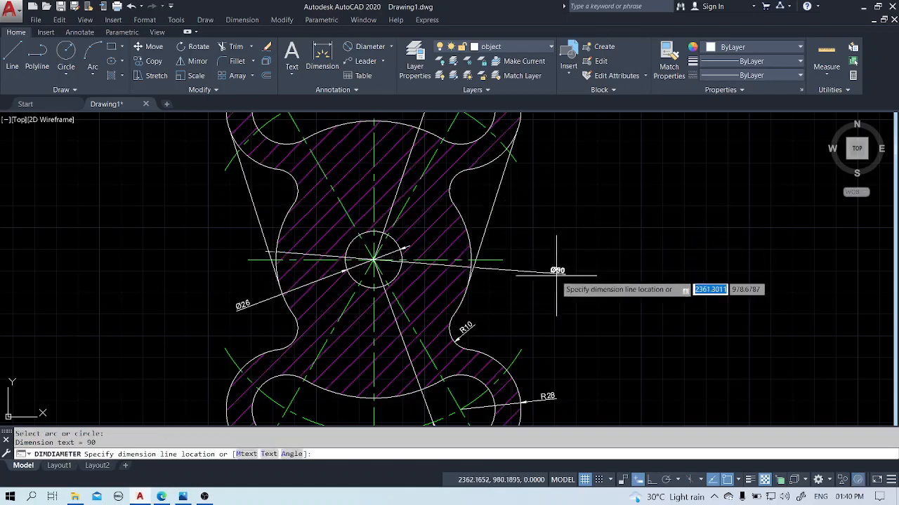
left_click(506, 298)
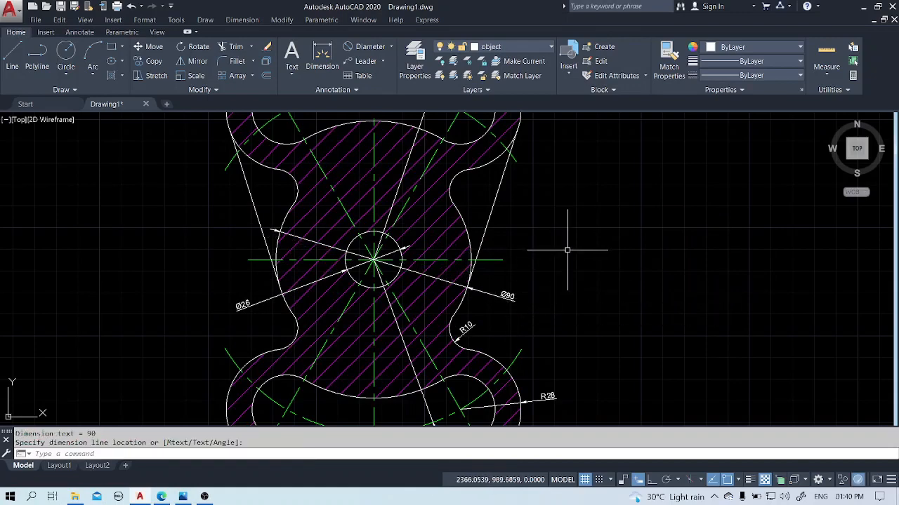
Add an angular dimension between the lower-left slanted centerline and the vertical centerline, placed just below the part.
scroll(568, 254, "down", 2)
mouse_move(591, 199)
middle_mouse_down()
mouse_move(573, 227)
mouse_move(544, 246)
mouse_move(542, 194)
middle_mouse_up()
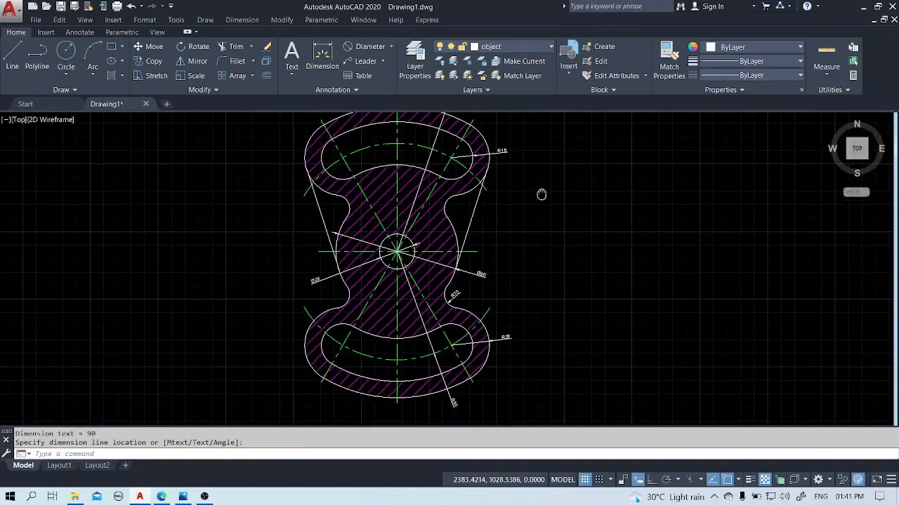
left_click(391, 47)
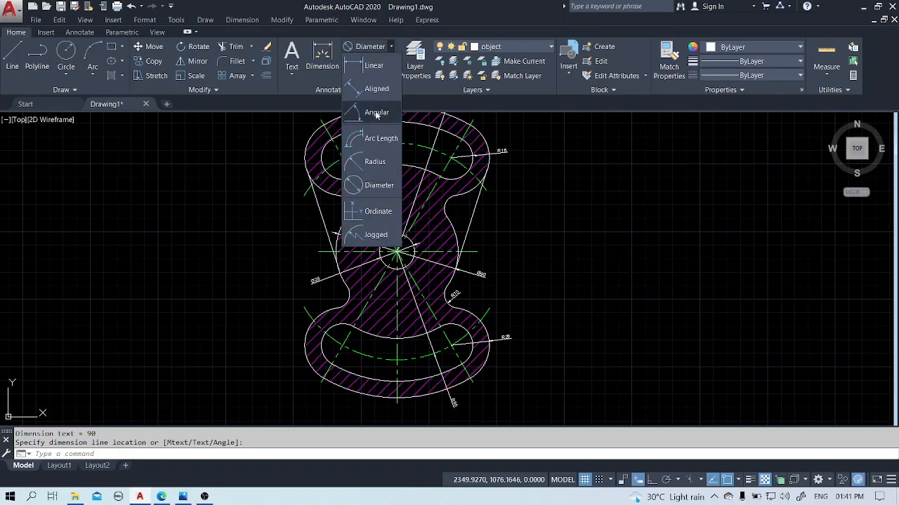
left_click(377, 113)
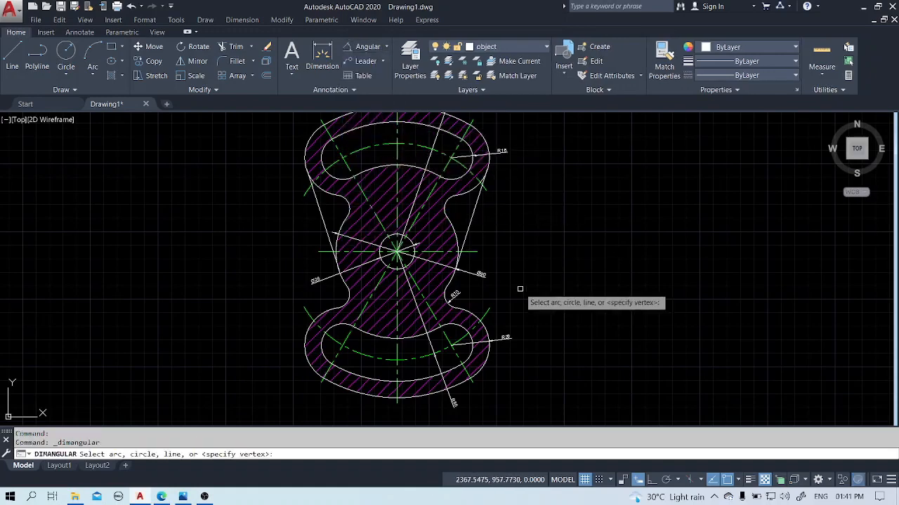
middle_click_drag(520, 290, 524, 195)
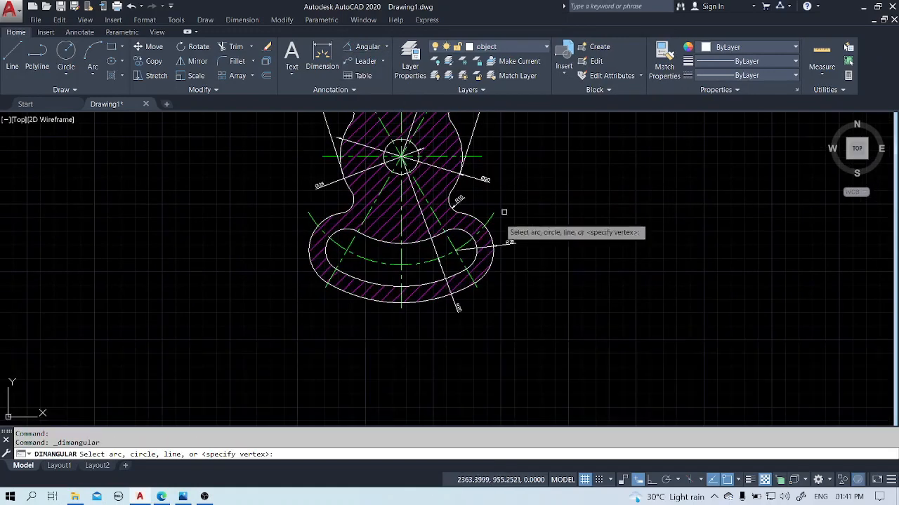
left_click(325, 289)
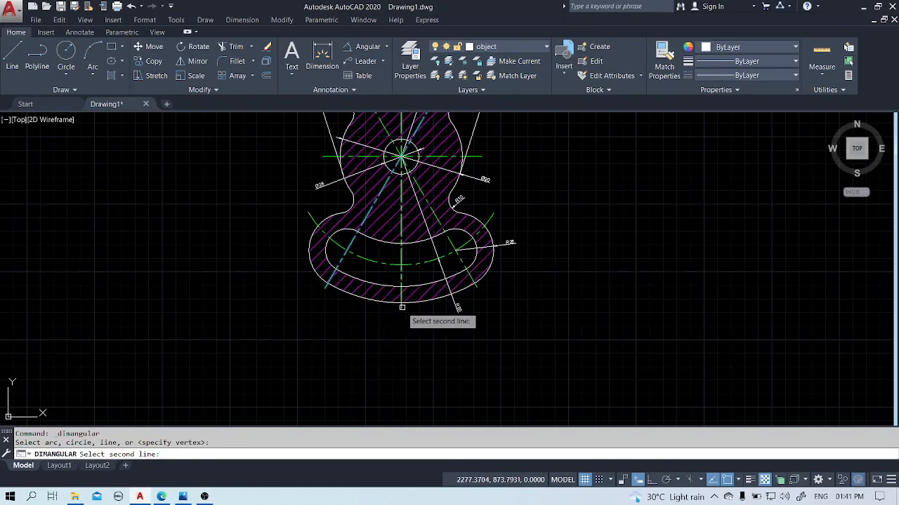
left_click(401, 305)
left_click(363, 308)
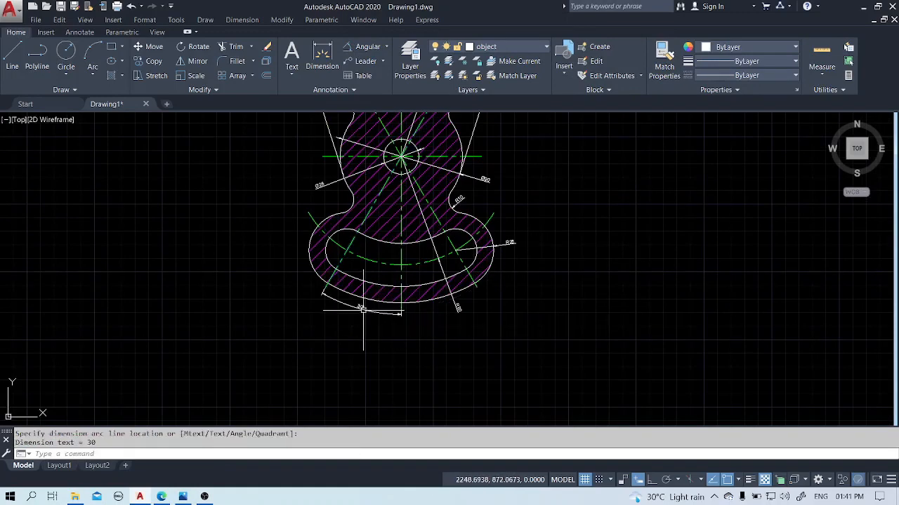
Add an angular dimension between the vertical centerline and the lower-right slanted centerline, in line with the neighbouring angular dimension.
key("Return")
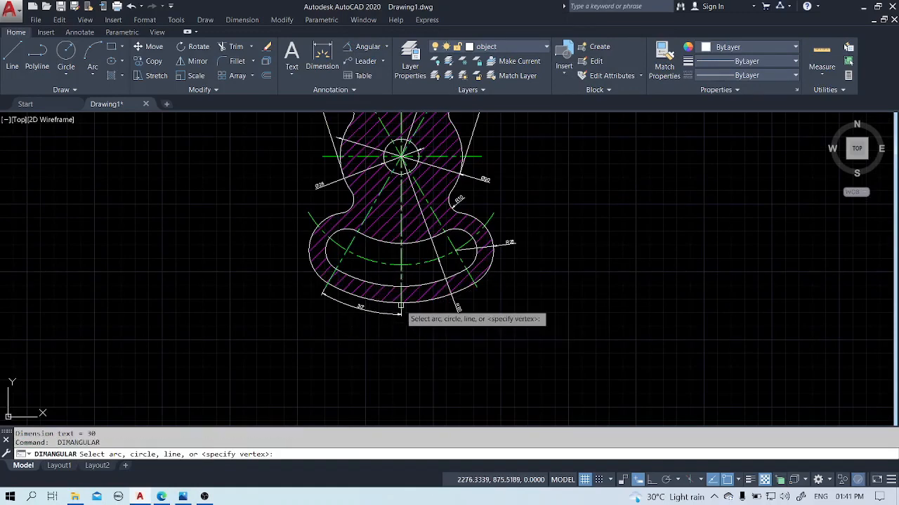
left_click(400, 307)
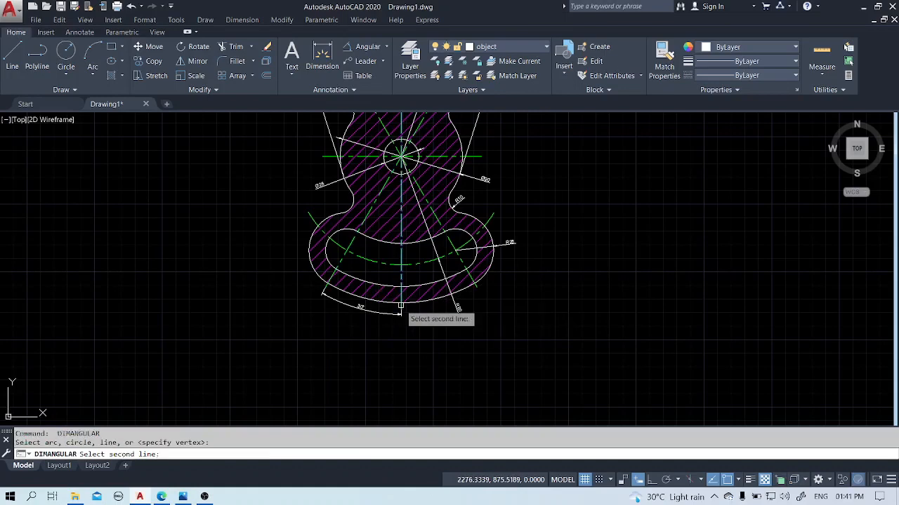
left_click(476, 289)
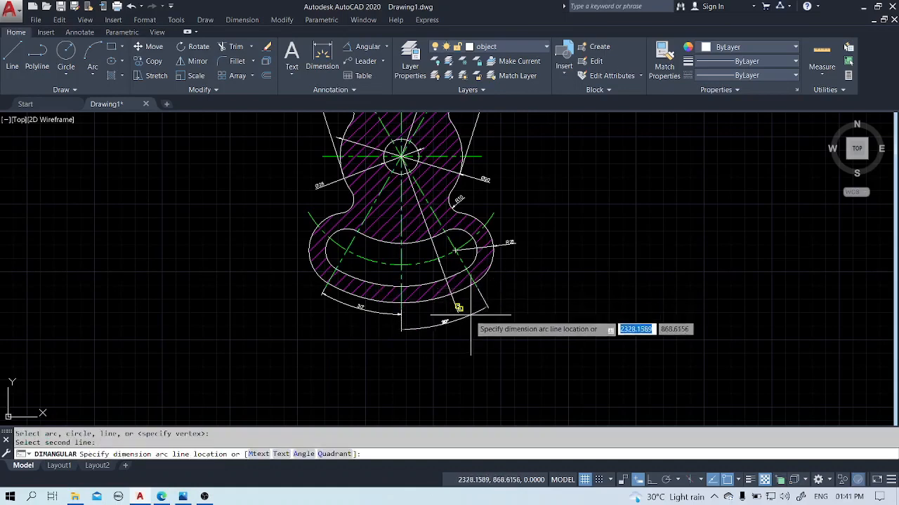
scroll(469, 316, "up", 5)
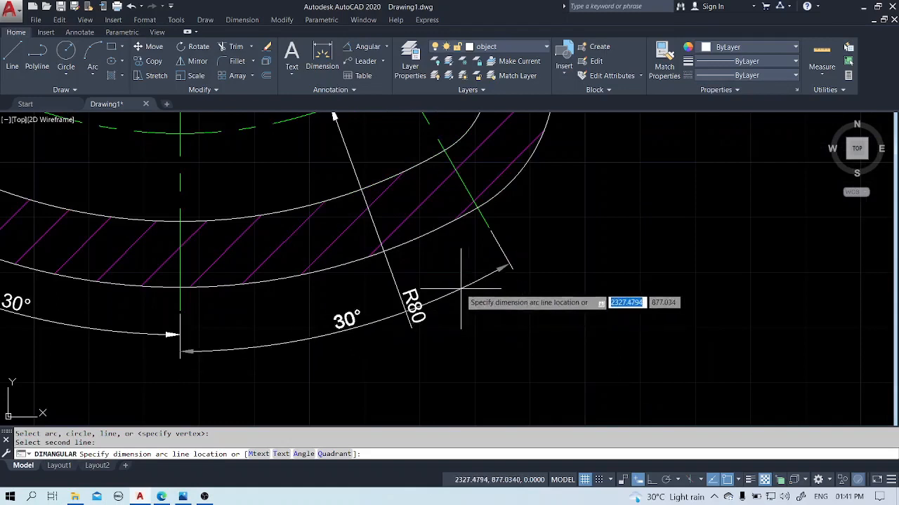
left_click(457, 278)
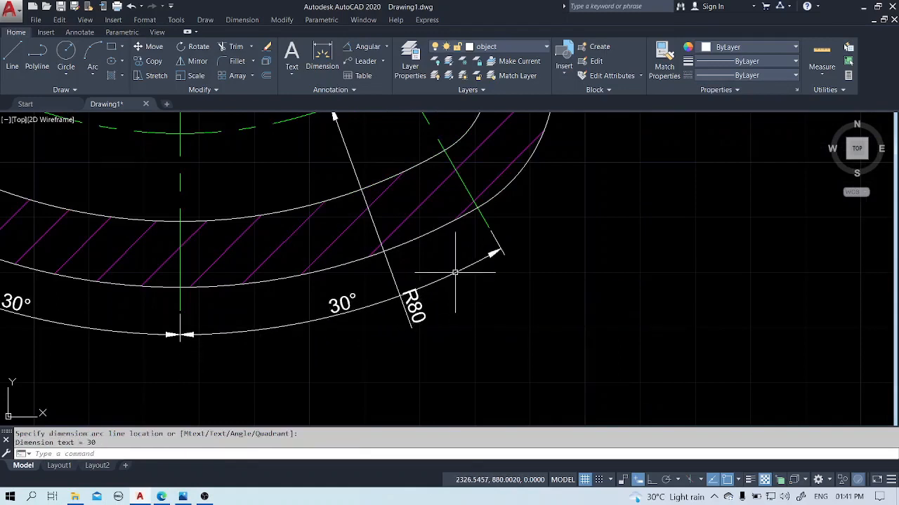
Move the text of the lower slot's centerline radius dimension outward, past the right-hand angular dimension's arc.
left_click(411, 308)
left_click(406, 309)
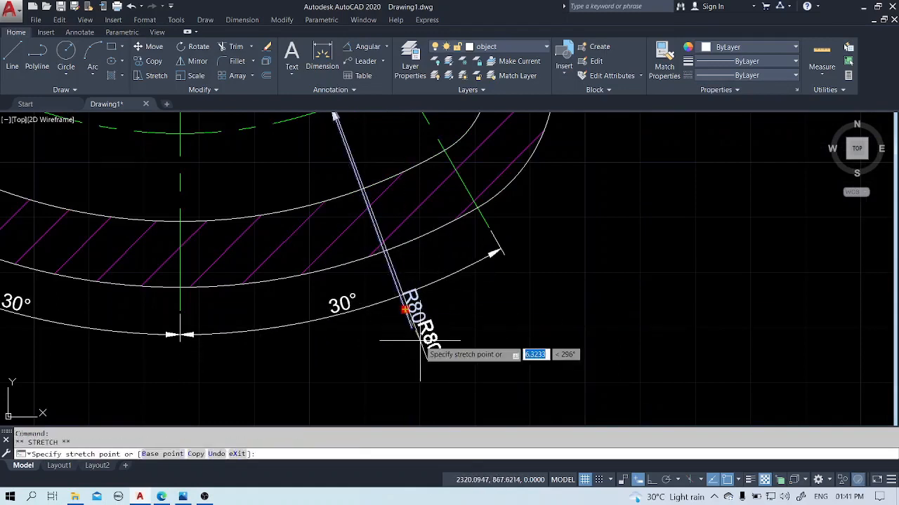
left_click(424, 341)
key("Escape")
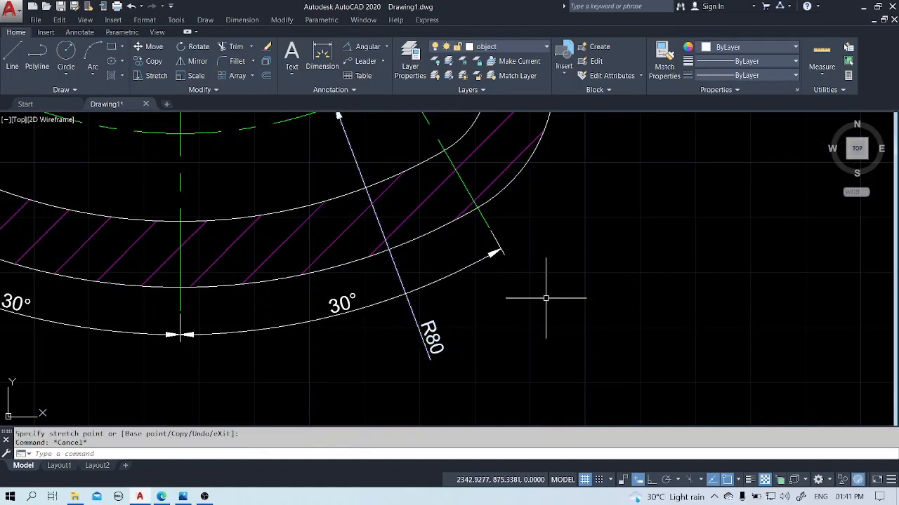
Move the text of the outermost upper arc's radius dimension closer to the part's outline.
scroll(546, 298, "down", 3)
type("z")
key("Return")
type("e")
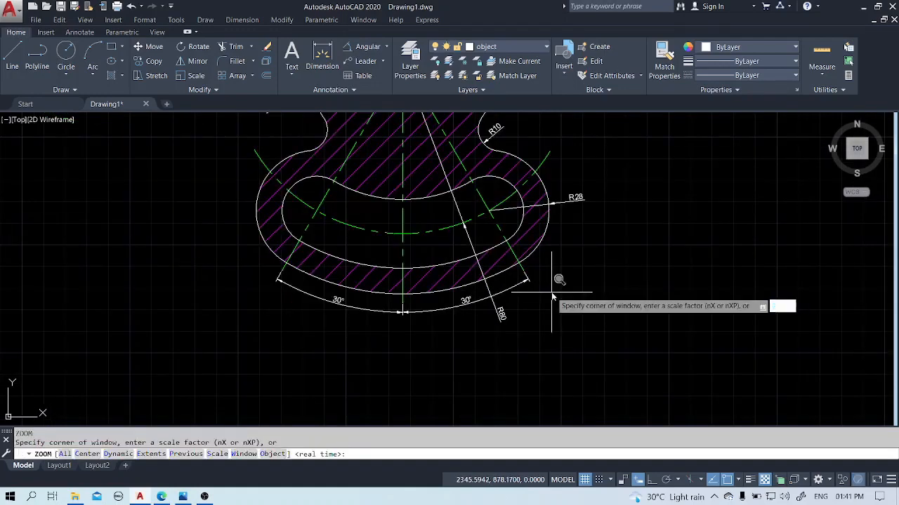
key("Return")
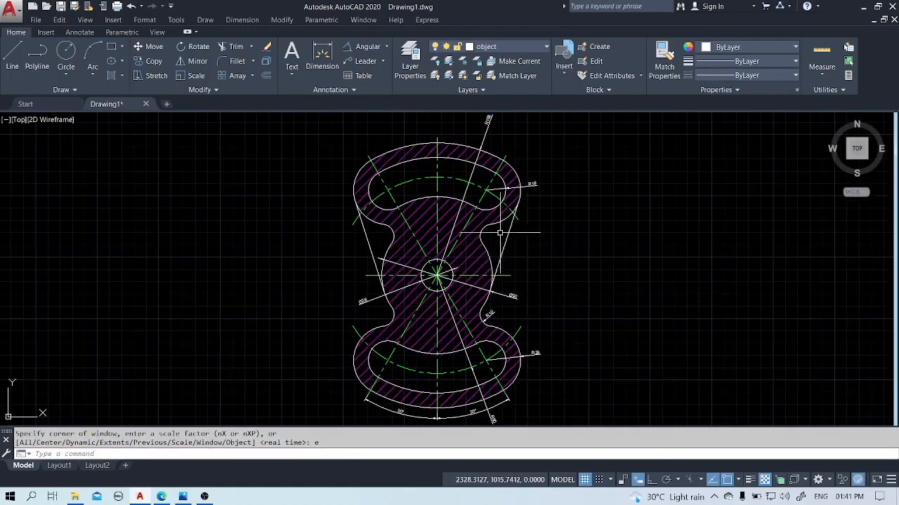
scroll(484, 168, "down", 4)
scroll(485, 161, "up", 5)
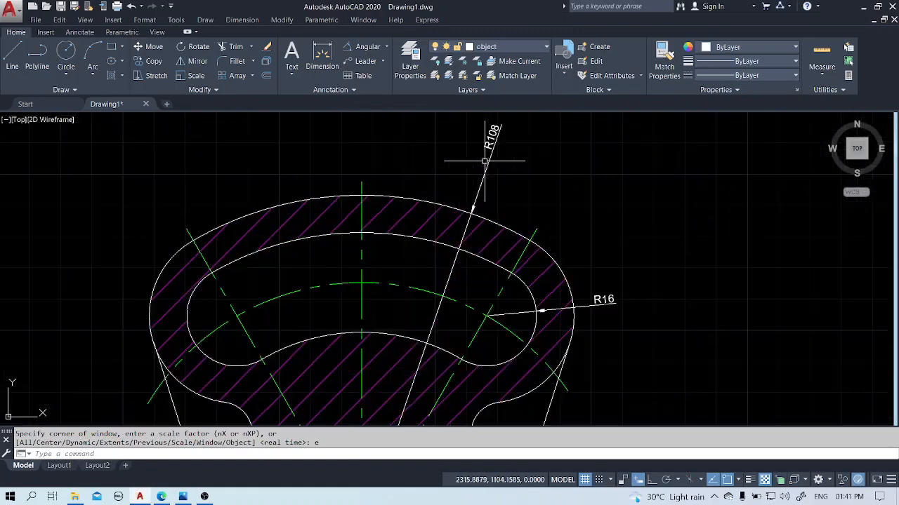
left_click(489, 137)
left_click(494, 134)
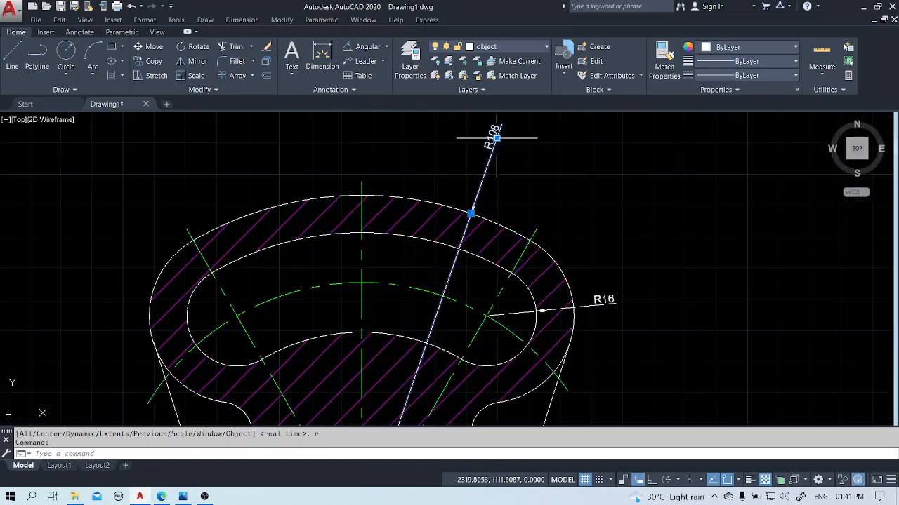
left_click(475, 182)
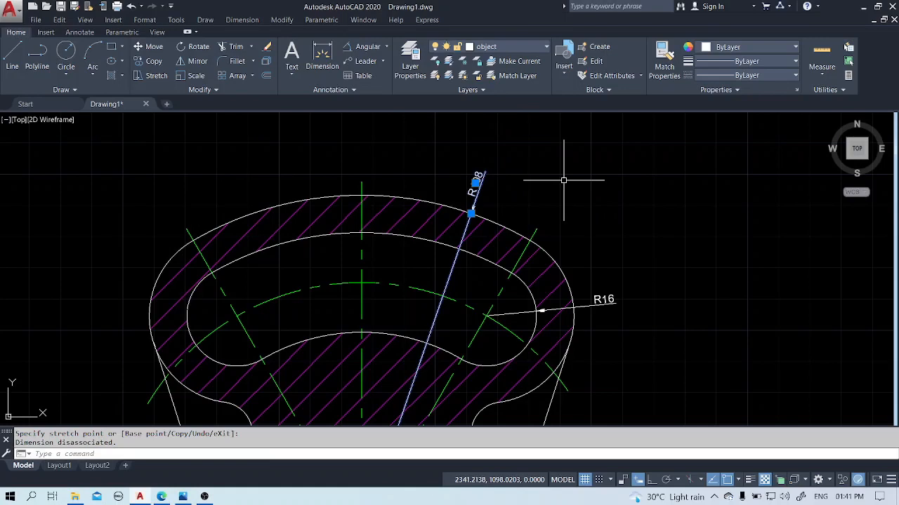
key("Escape")
scroll(563, 181, "down", 2)
middle_click_drag(628, 371, 608, 254)
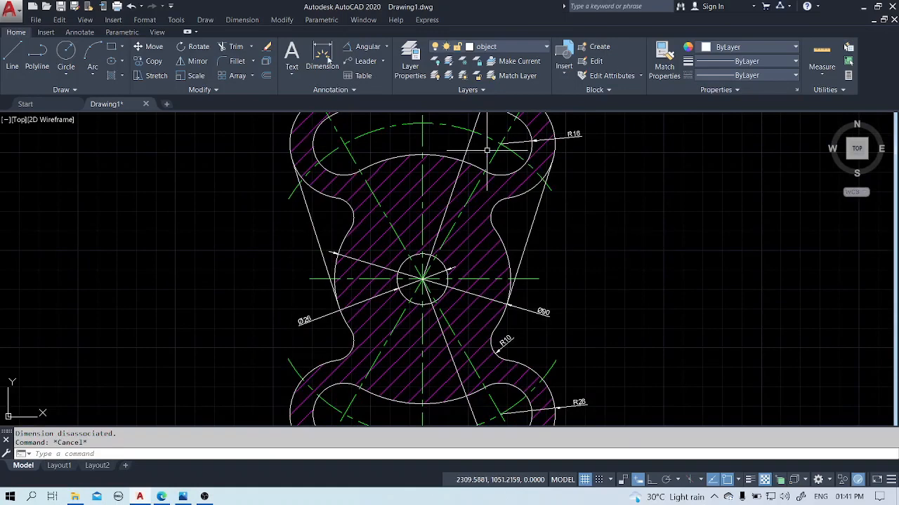
left_click(387, 46)
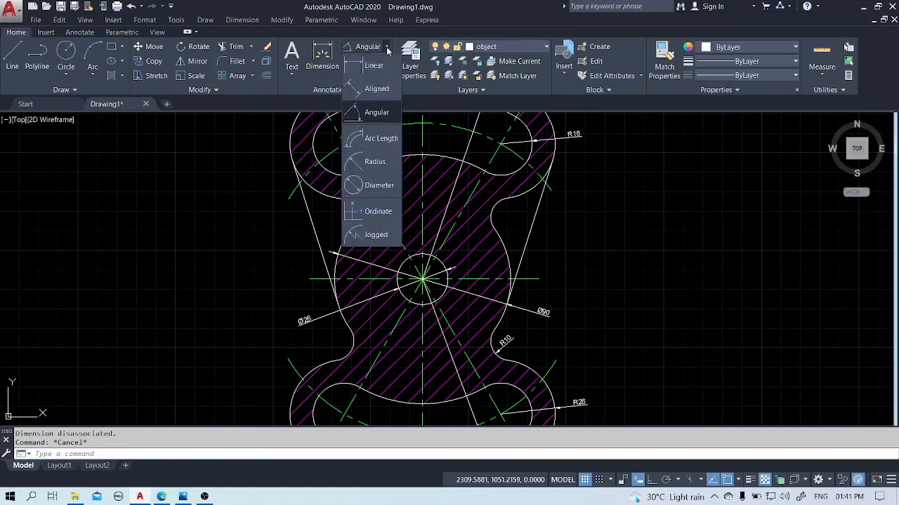
left_click(371, 159)
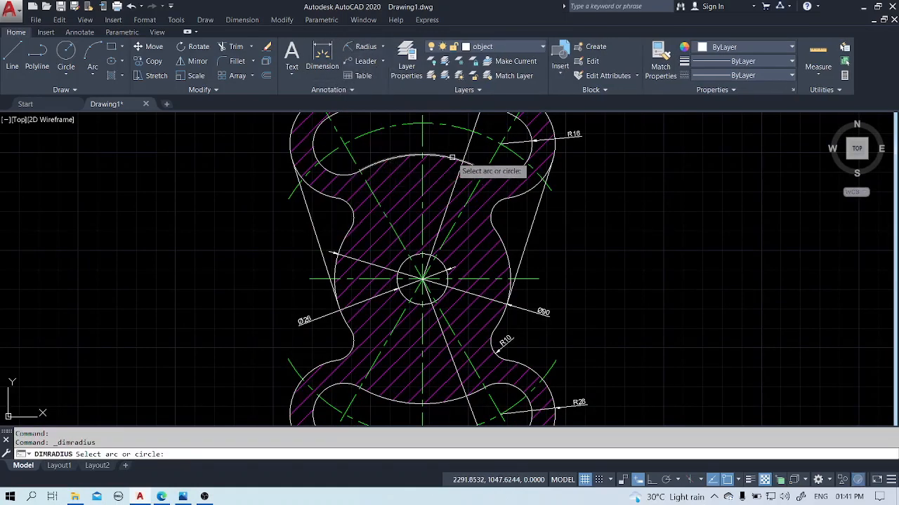
left_click(452, 157)
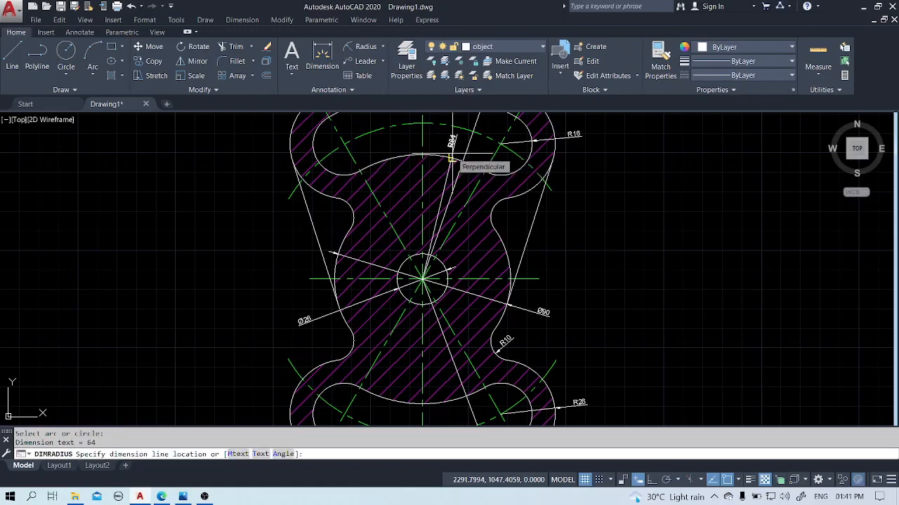
key("Escape")
Add a radius dimension to the lower slot's inner arc, placing its text in the hatched area just above the arc.
key("Return")
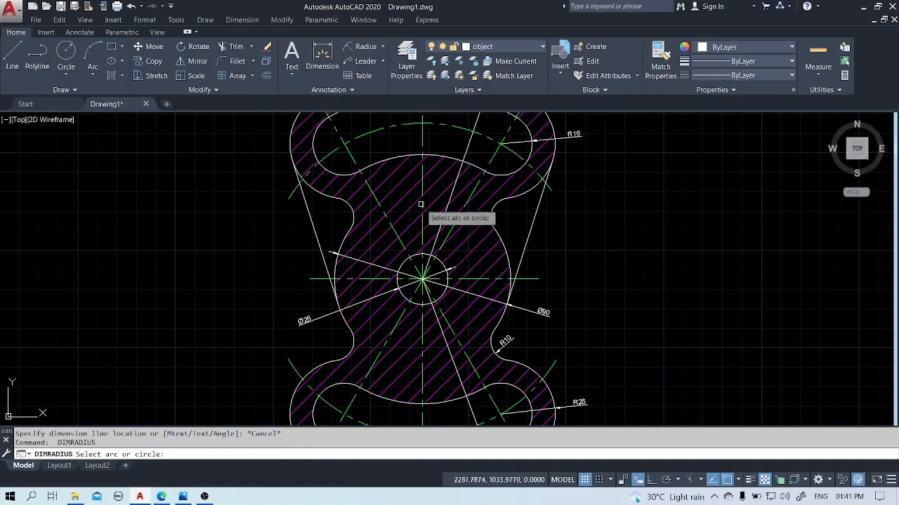
left_click(384, 400)
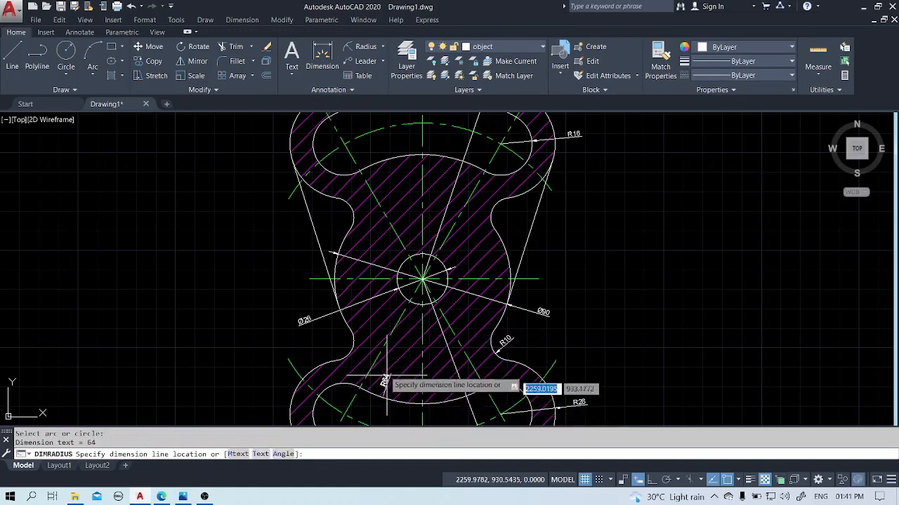
scroll(379, 326, "up", 2)
scroll(366, 325, "down", 8)
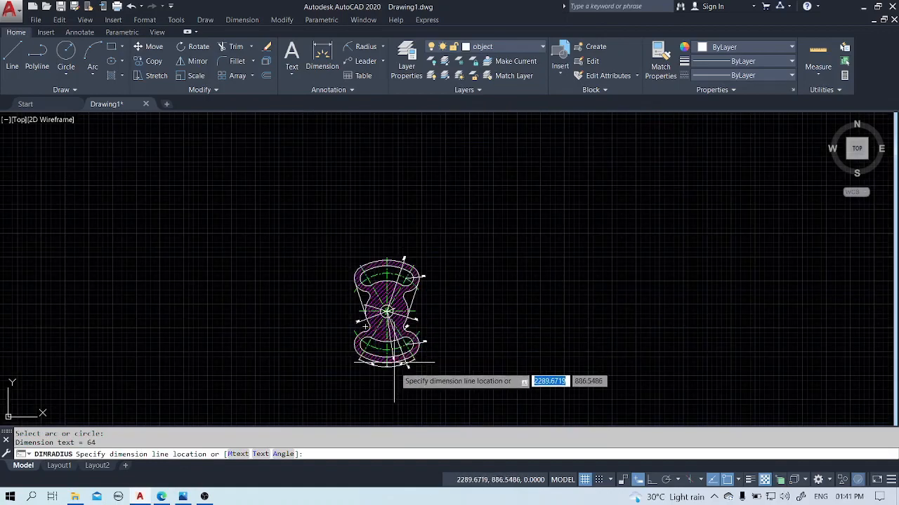
scroll(383, 372, "up", 5)
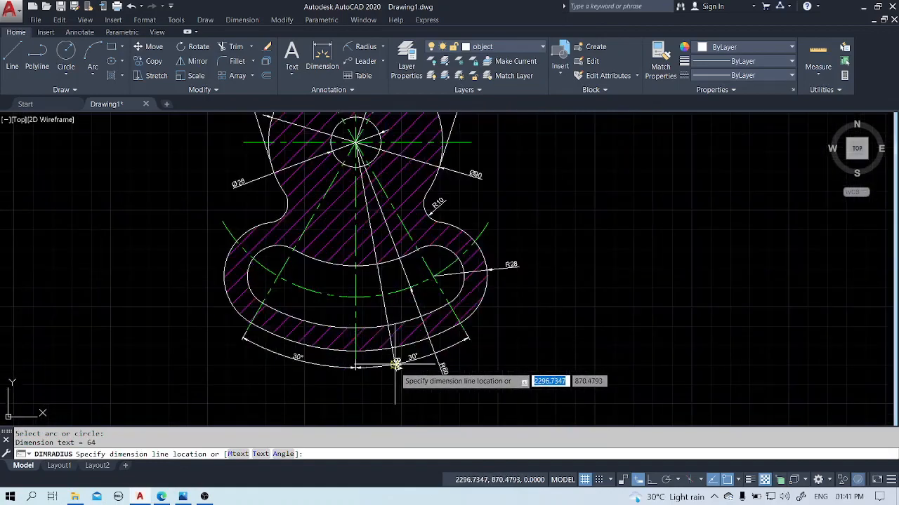
left_click(339, 233)
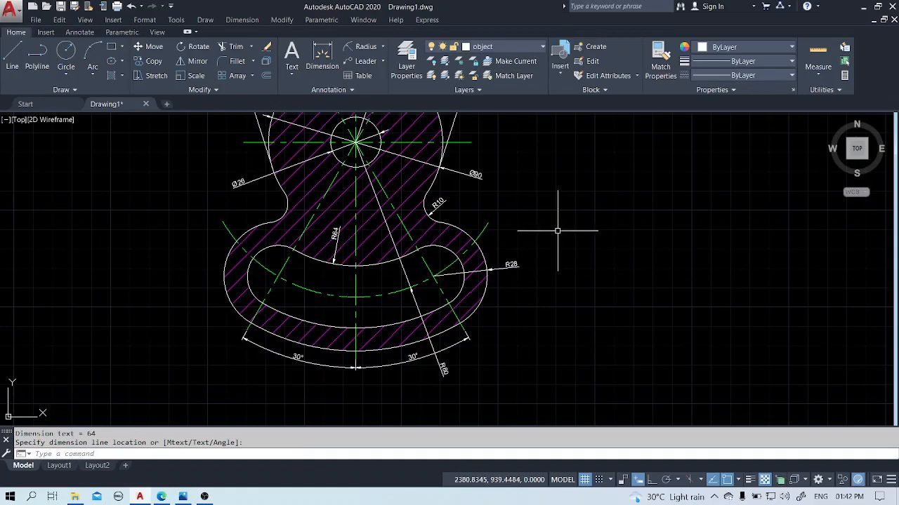
Modify the ISO-25 dimension style to use an arrow size of 5.
type("ms")
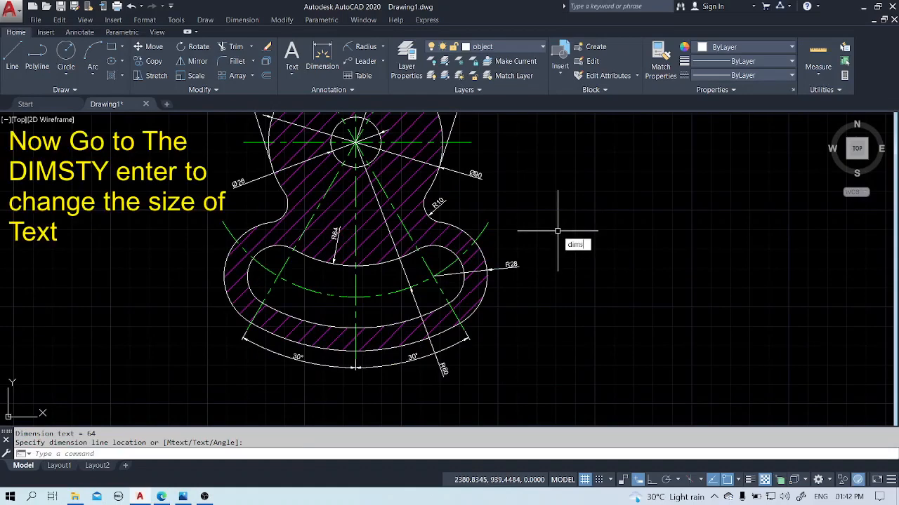
key("Return")
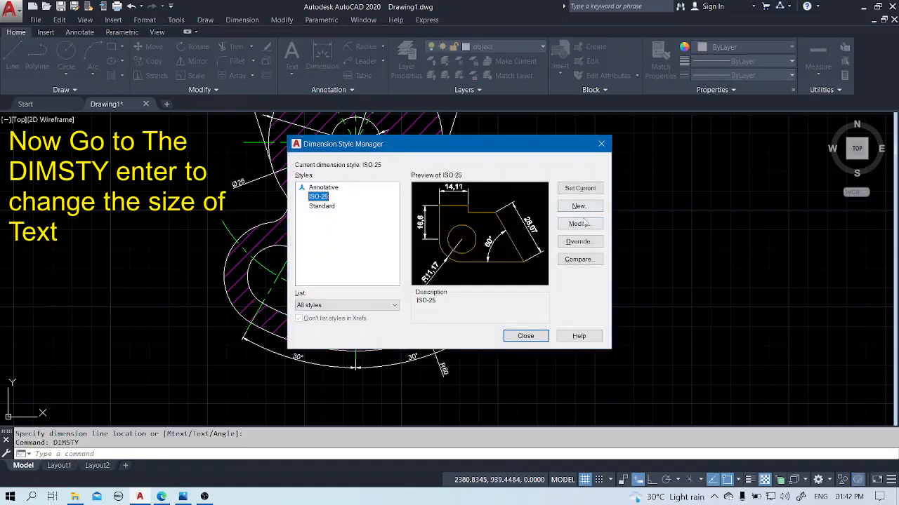
left_click(582, 224)
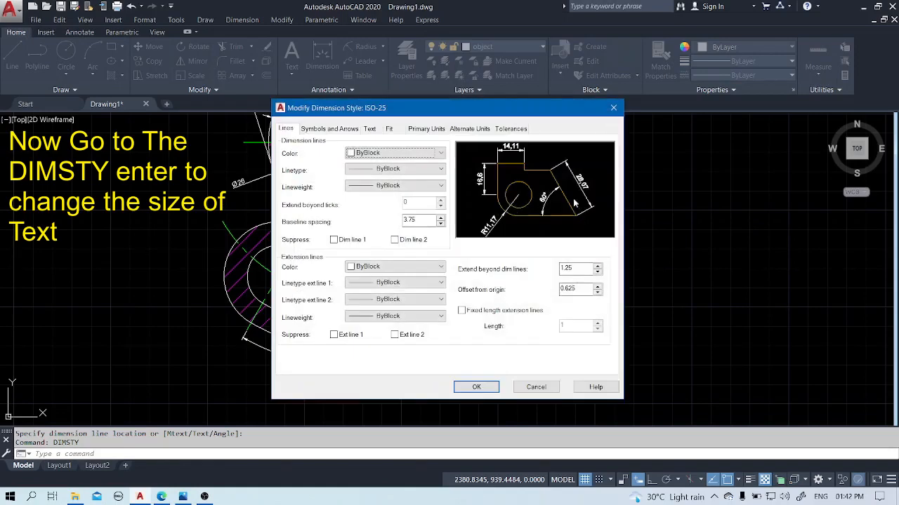
left_click(325, 128)
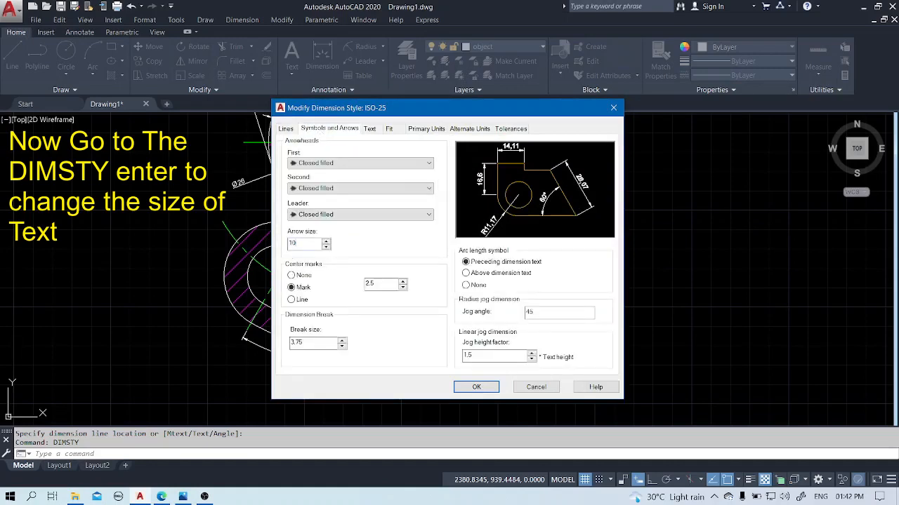
left_click(370, 128)
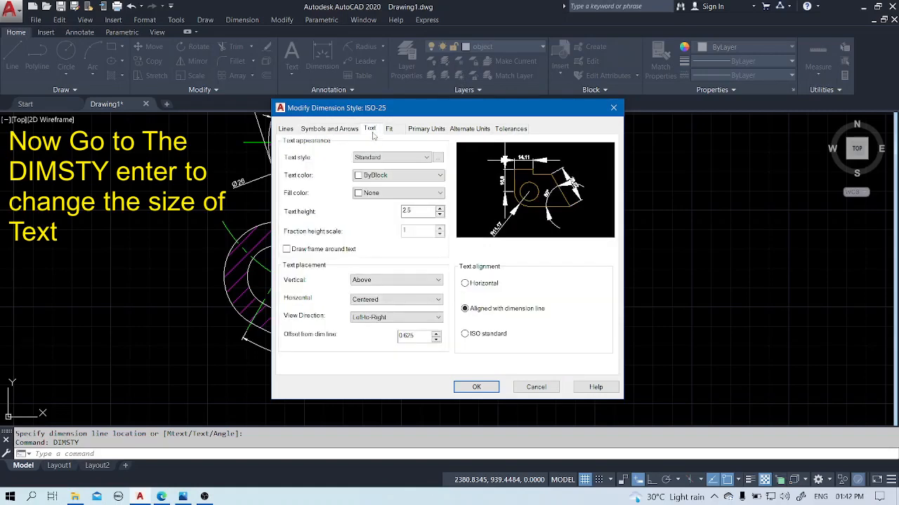
left_click(329, 129)
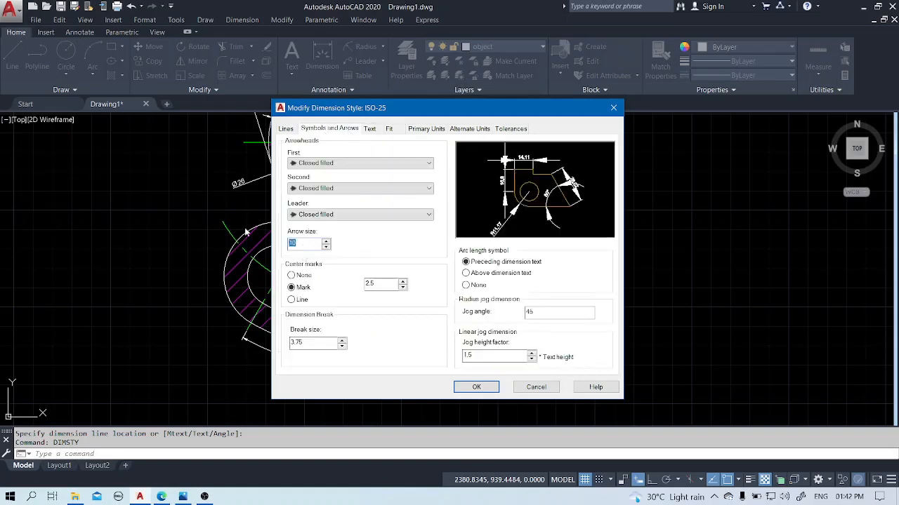
type("5")
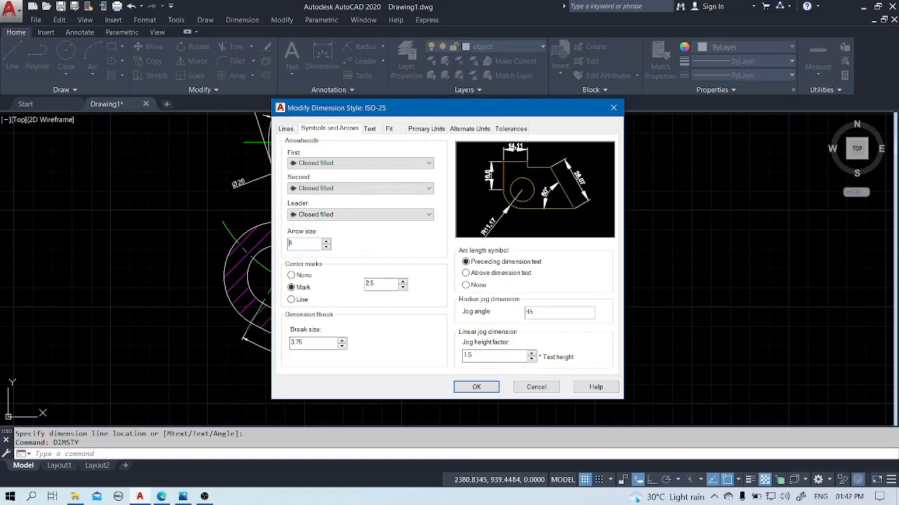
Set the ISO-25 style's dimension text height to 7.
left_click(370, 129)
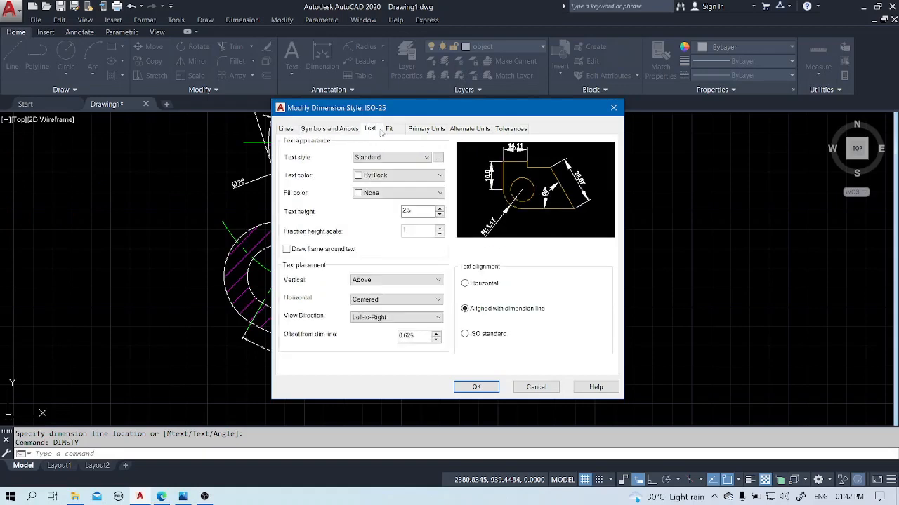
left_click_drag(419, 211, 381, 213)
type("7")
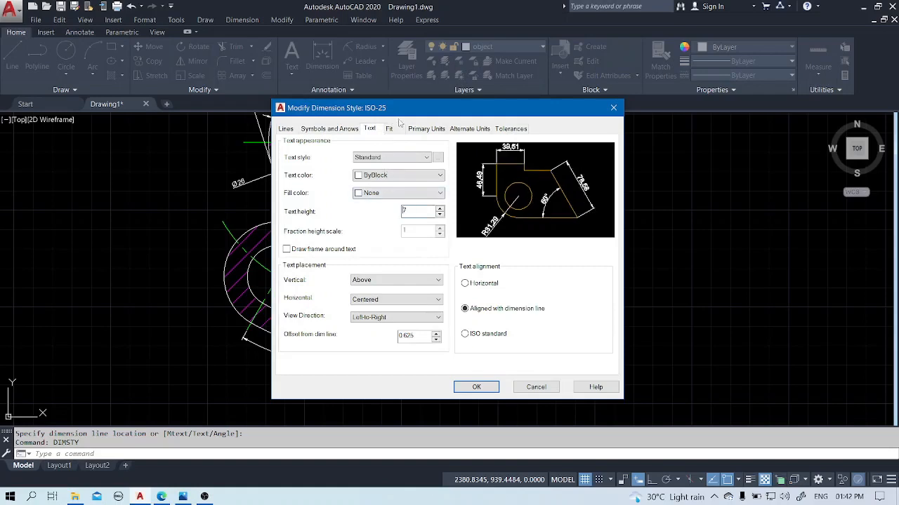
Set the linear dimension precision to 0 and save ISO-25 as the current dimension style.
left_click(427, 129)
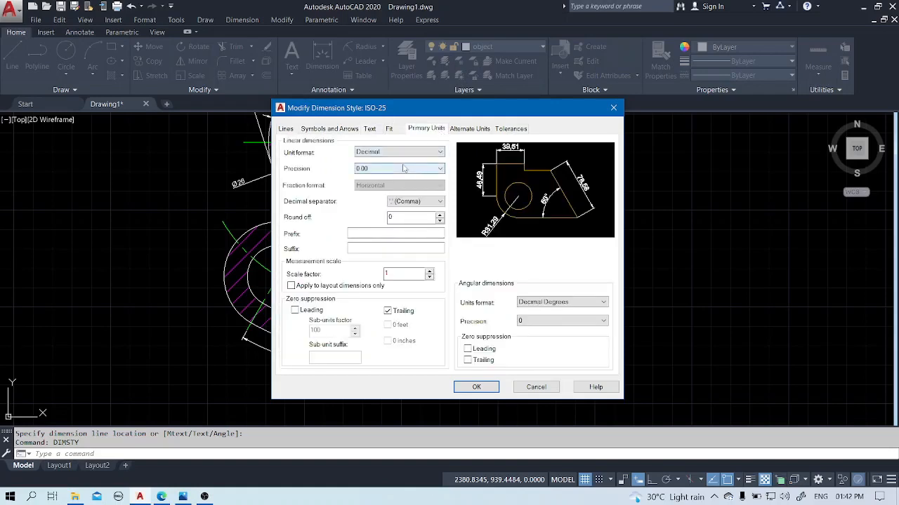
left_click(404, 168)
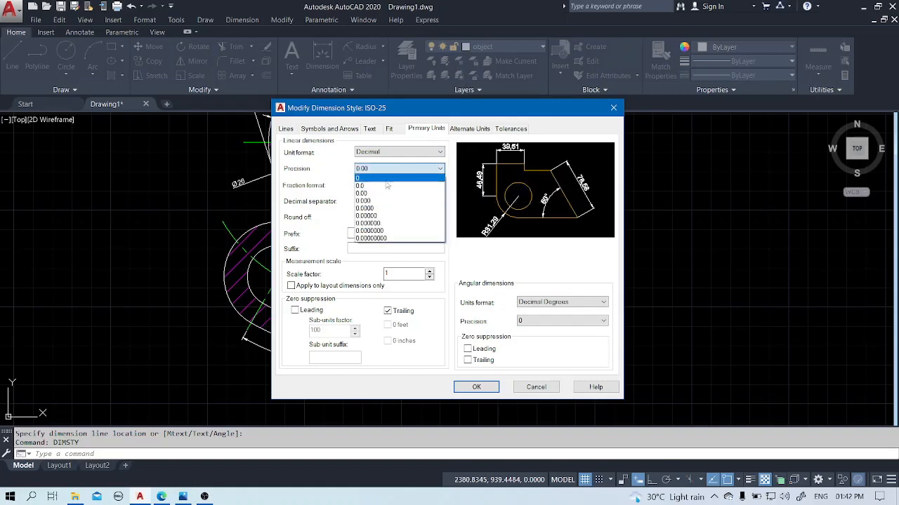
left_click(382, 179)
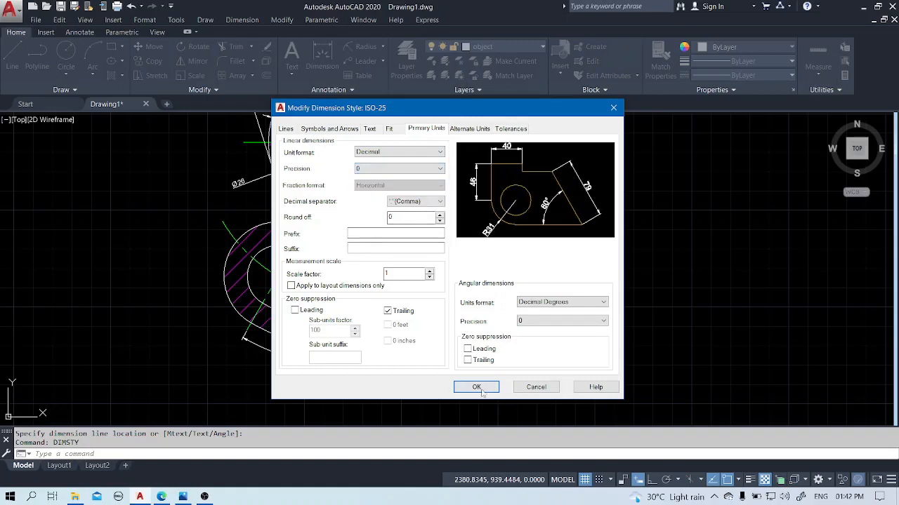
left_click(288, 130)
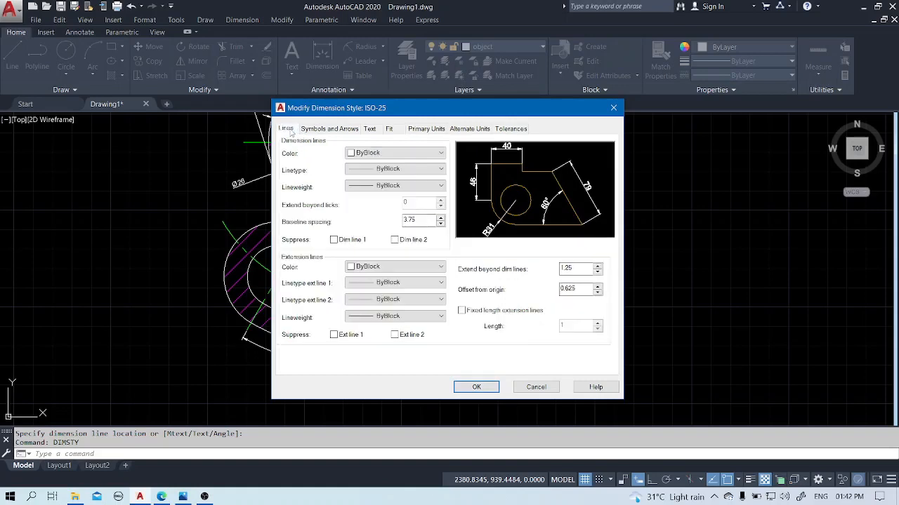
left_click(476, 387)
left_click(587, 188)
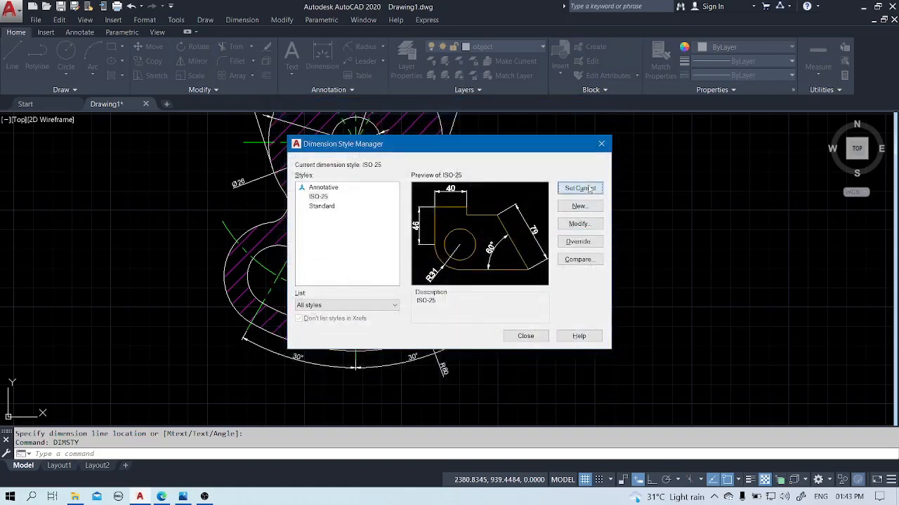
left_click(525, 336)
Draw a rectangular frame about 204 by 280 units around the dimensioned part.
middle_click(692, 220)
middle_click(692, 221)
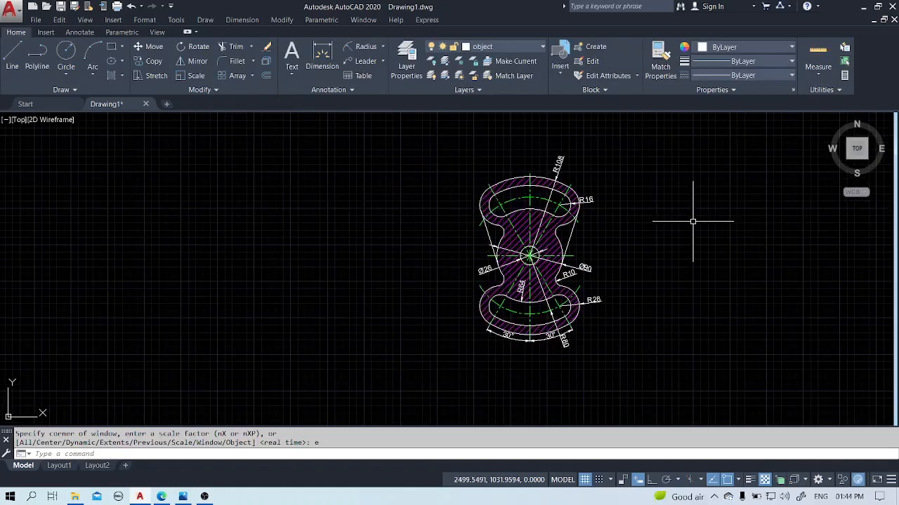
type("rec")
key("Return")
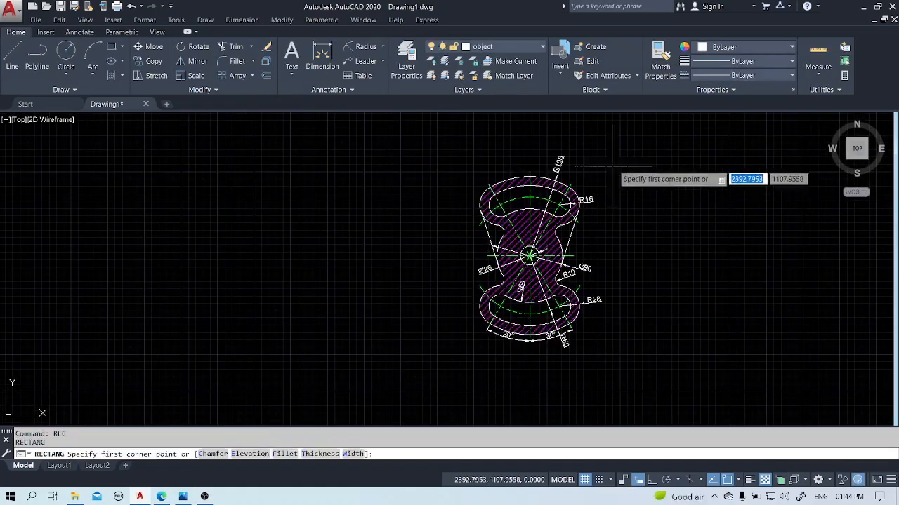
left_click(462, 150)
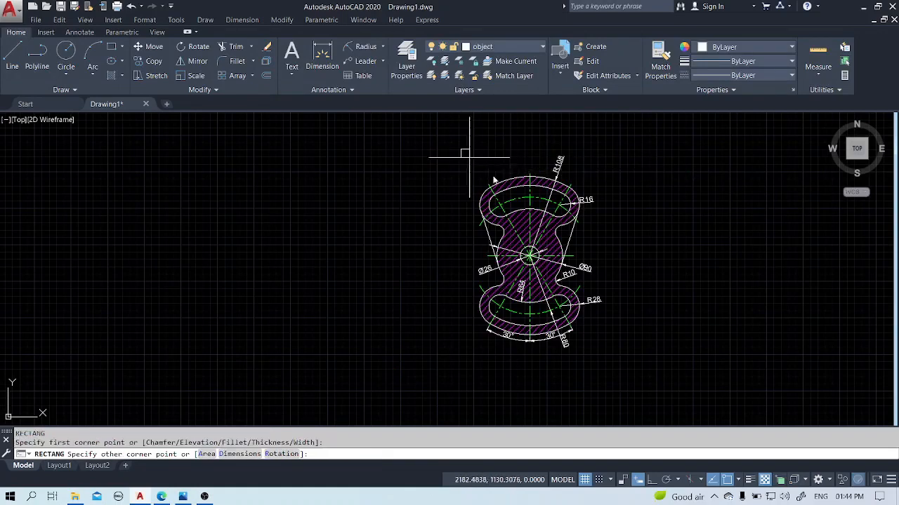
left_click(610, 355)
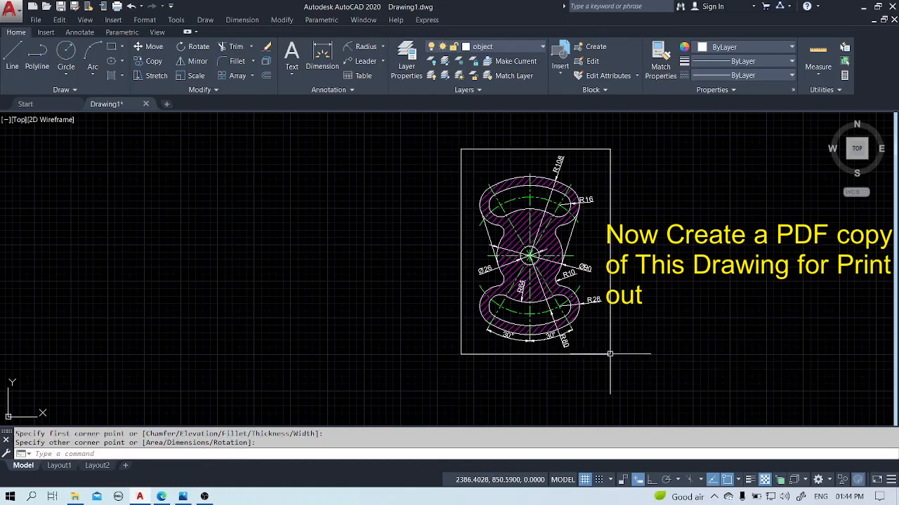
Open the plot settings for the drawing and choose DWG To PDF.pc3 as the plotter.
left_click(17, 8)
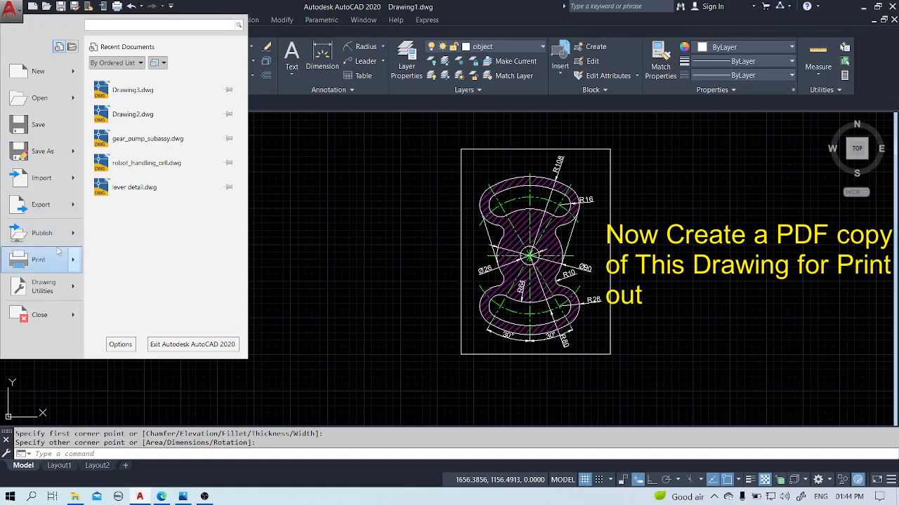
mouse_move(58, 260)
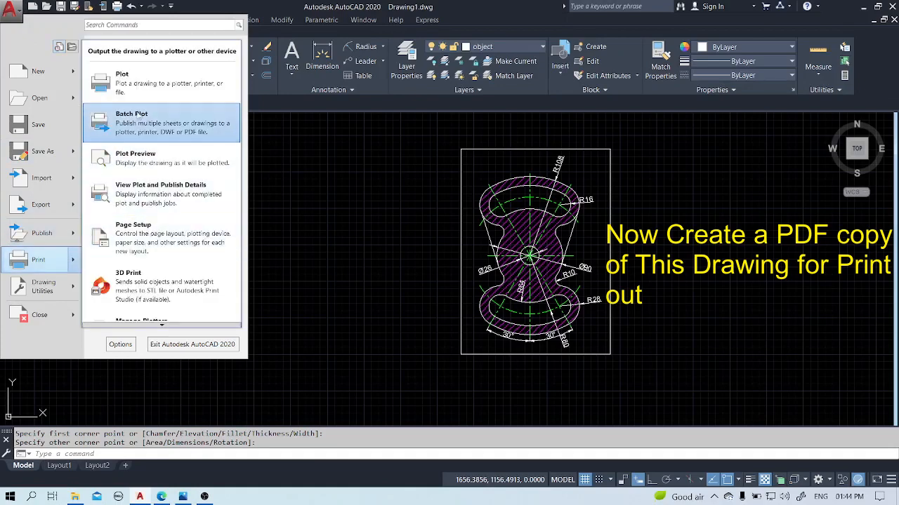
left_click(140, 97)
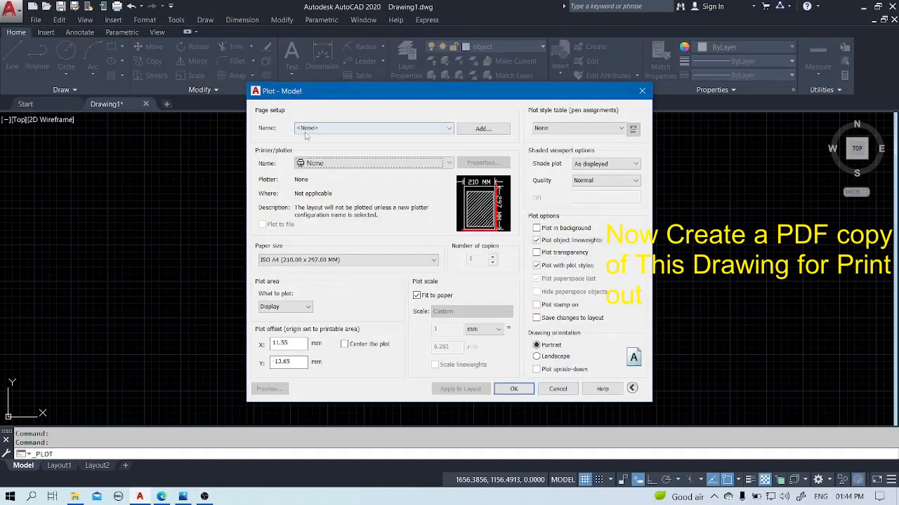
left_click(446, 163)
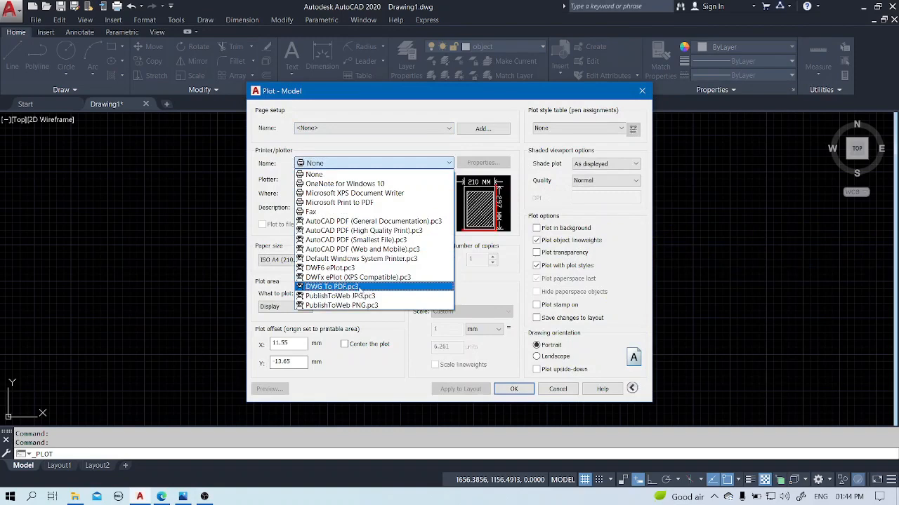
left_click(365, 287)
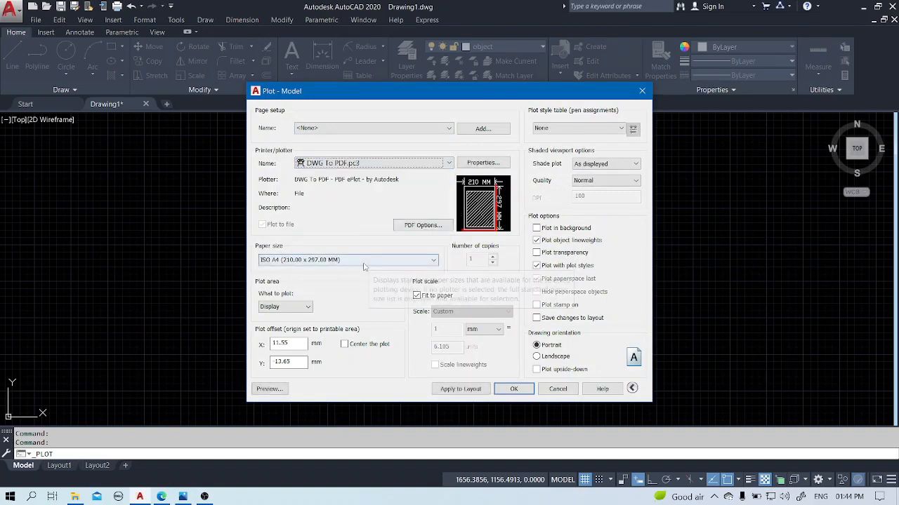
Define the plot area as a window matching the rectangular frame's opposite corners and center the plot on the paper.
left_click(295, 306)
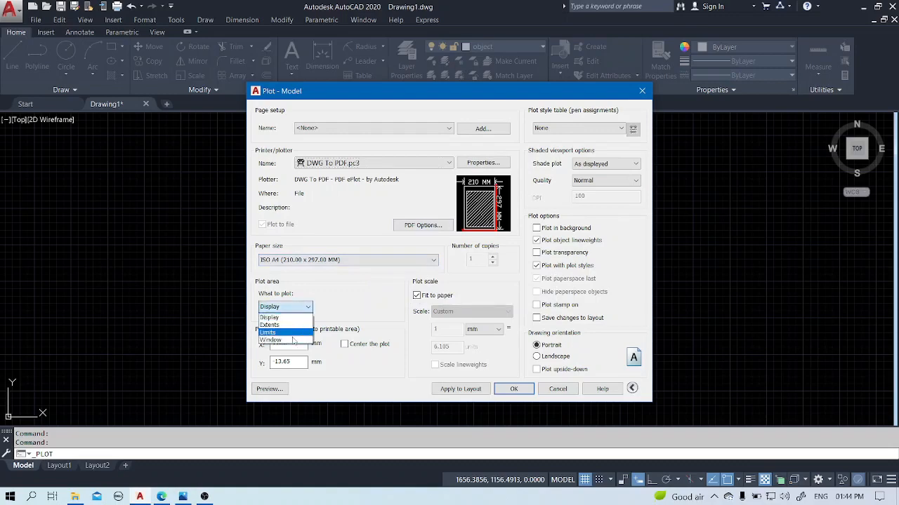
left_click(294, 340)
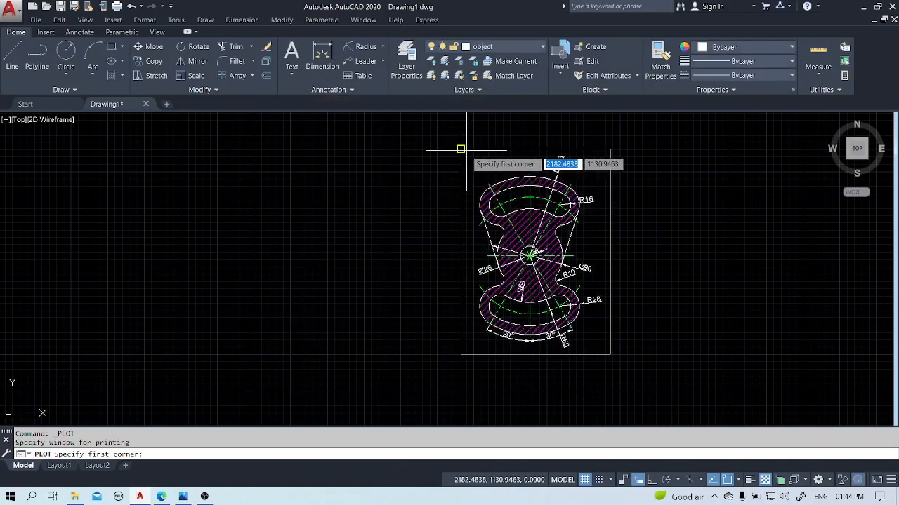
left_click(465, 150)
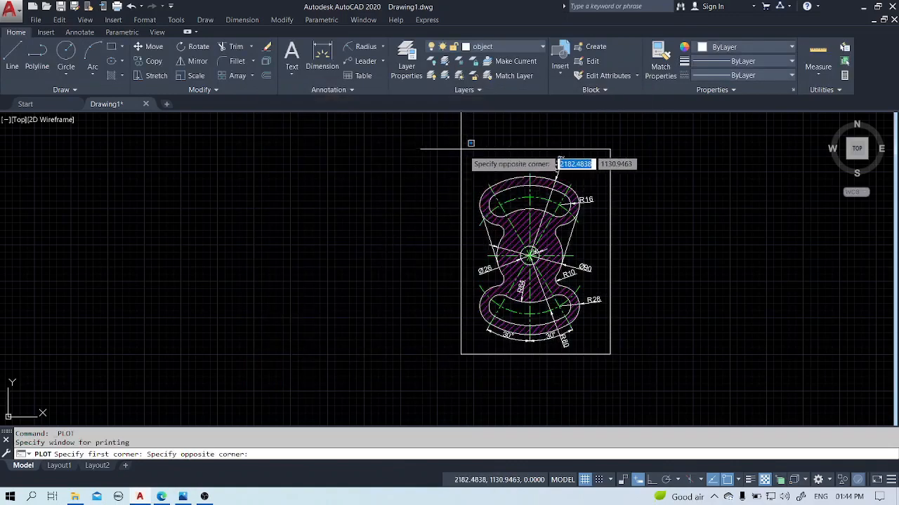
left_click(610, 354)
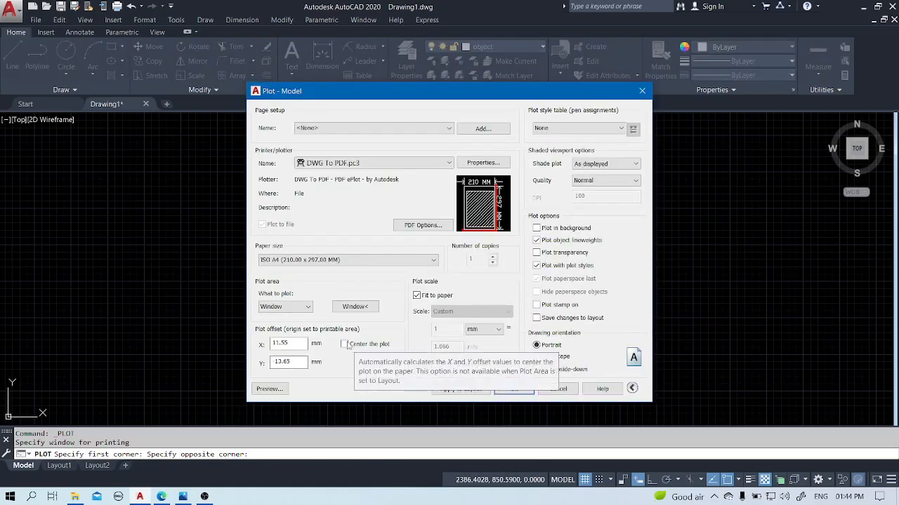
left_click(344, 344)
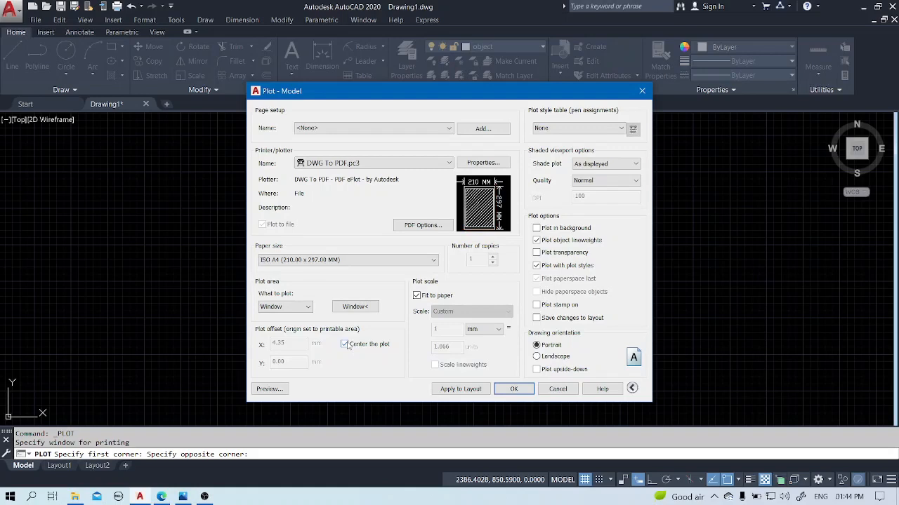
Assign the Grayscale.ctb plot style table to all layouts.
left_click(578, 133)
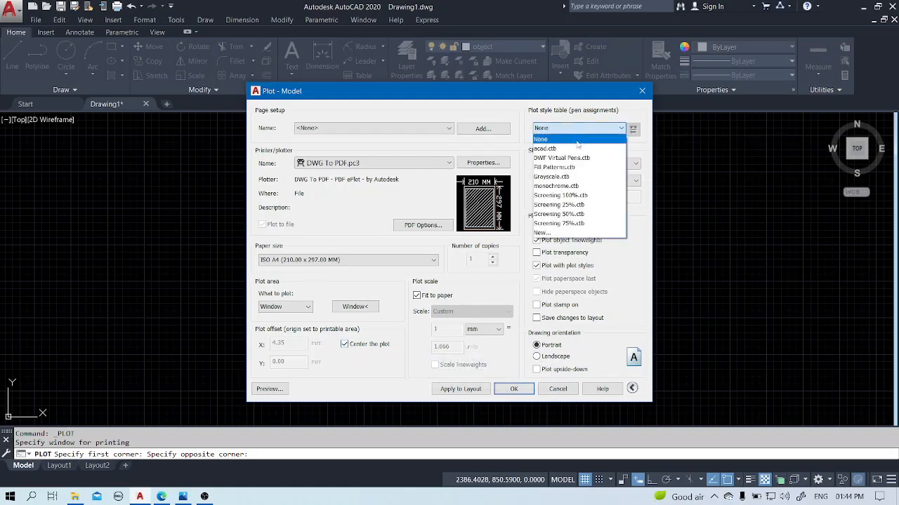
left_click(567, 177)
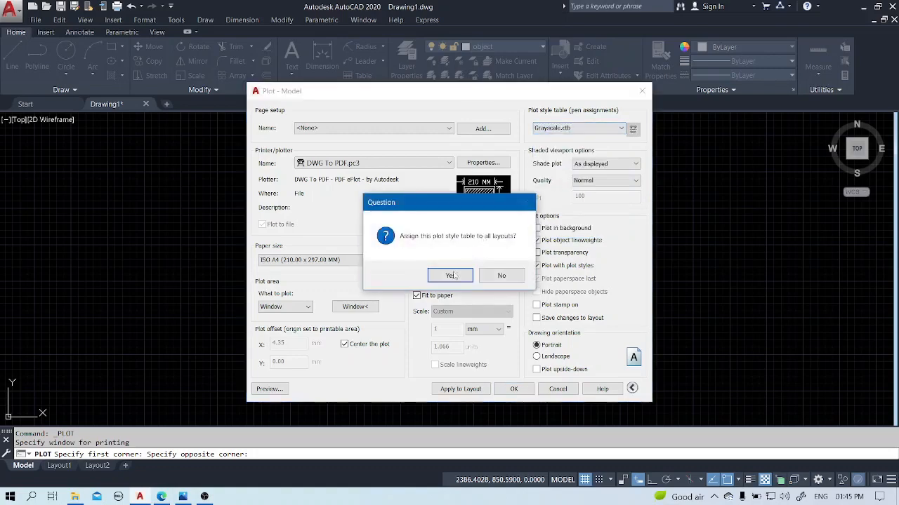
left_click(450, 275)
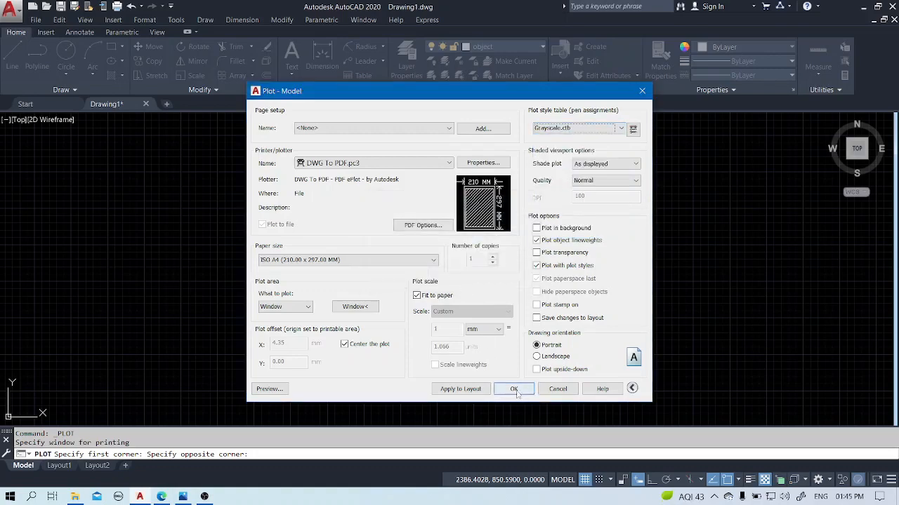
Preview the plot and examine the framed part with its hatch and dimensions up close.
left_click(269, 389)
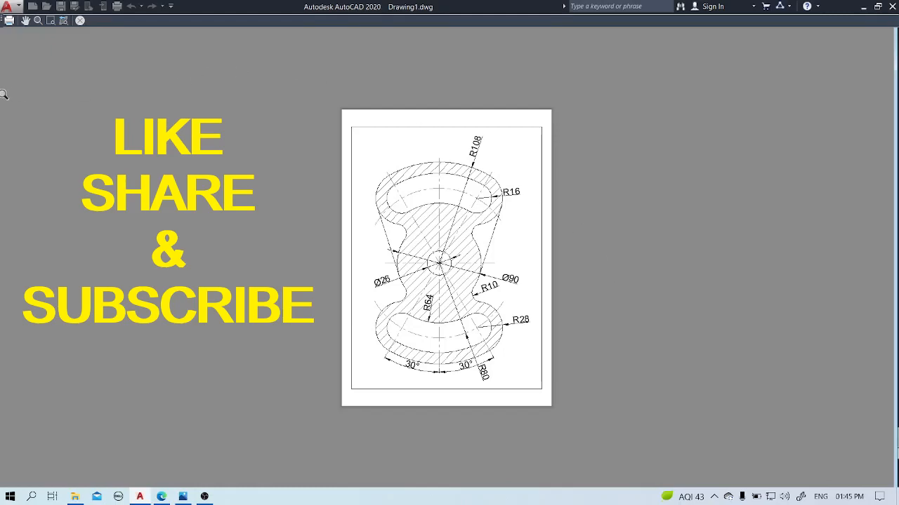
scroll(45, 169, "up", 3)
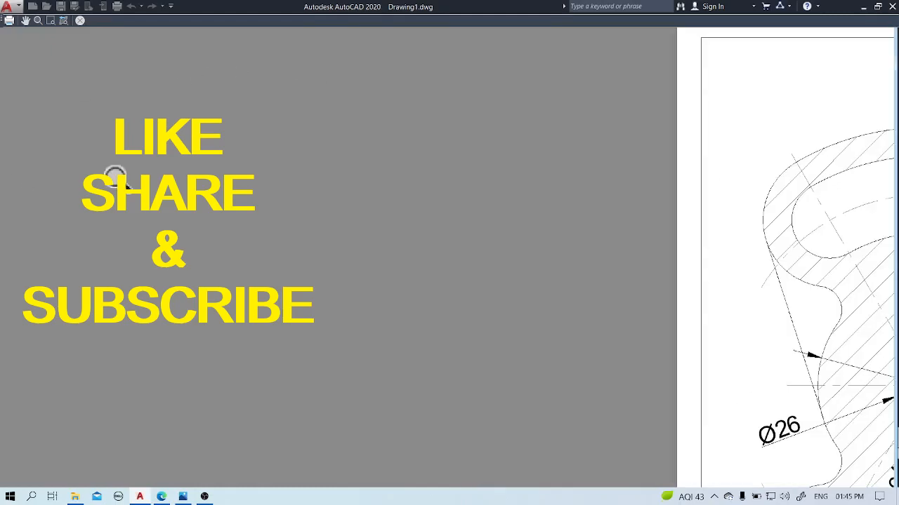
scroll(118, 180, "down", 1)
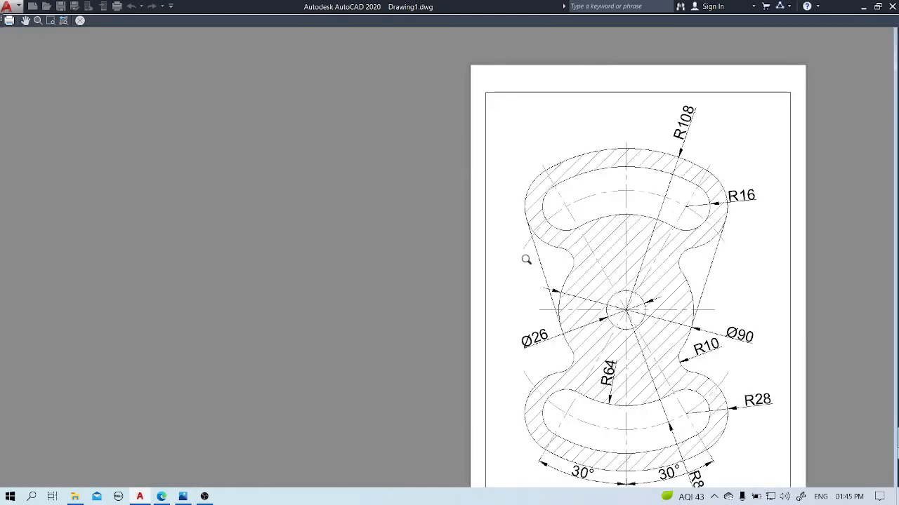
left_click(25, 20)
mouse_move(443, 257)
left_mouse_down()
mouse_move(403, 203)
mouse_move(411, 213)
left_mouse_up()
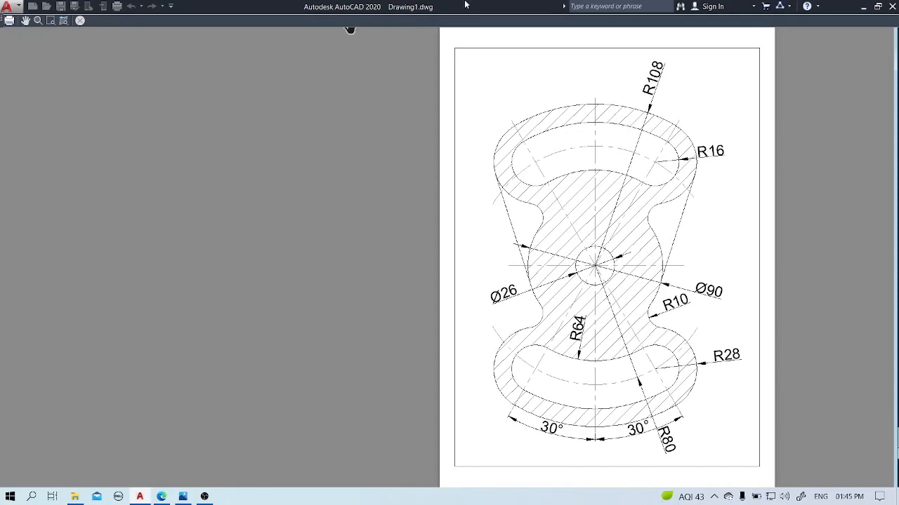